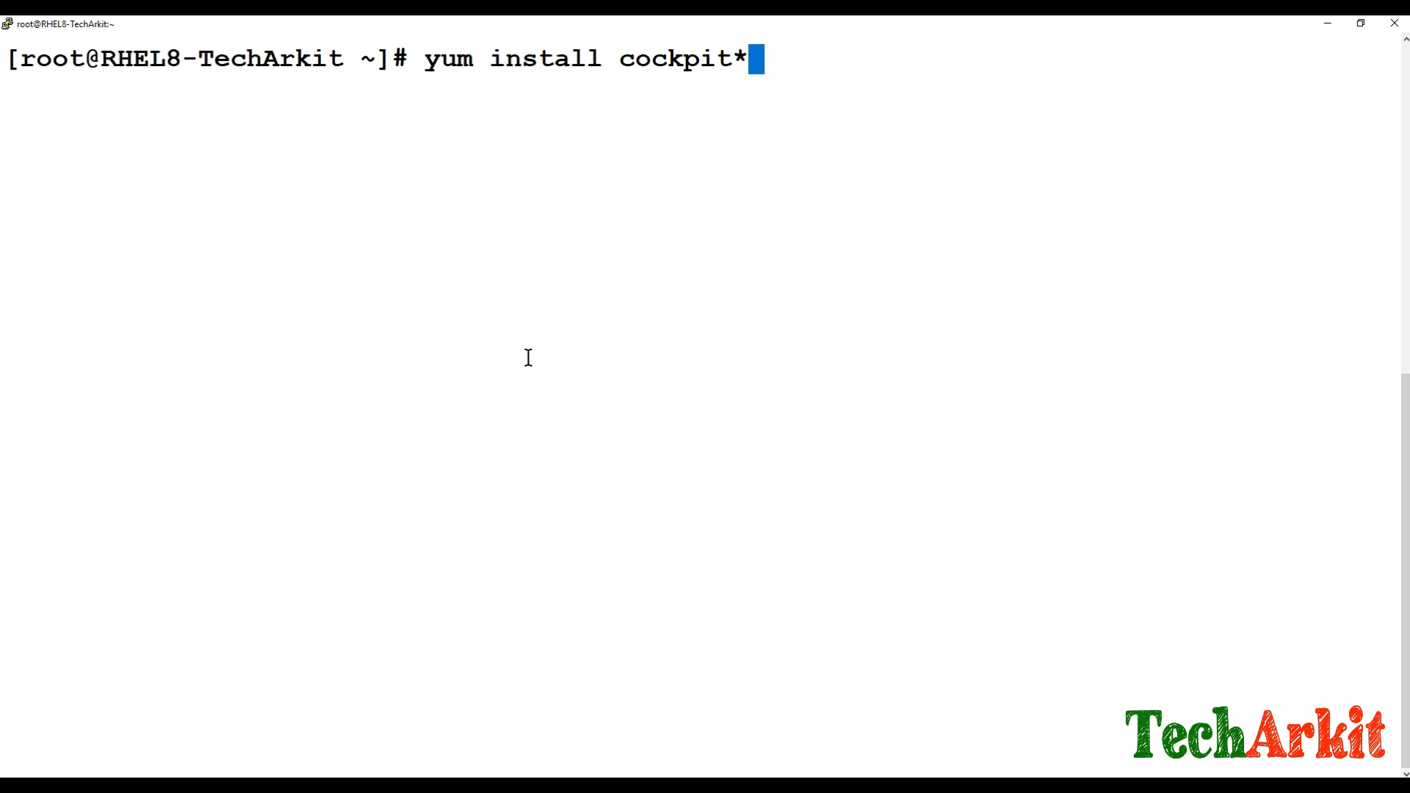
Step: Run the yum install of the Cockpit packages and confirm with y until it reports Complete!
key(Return)
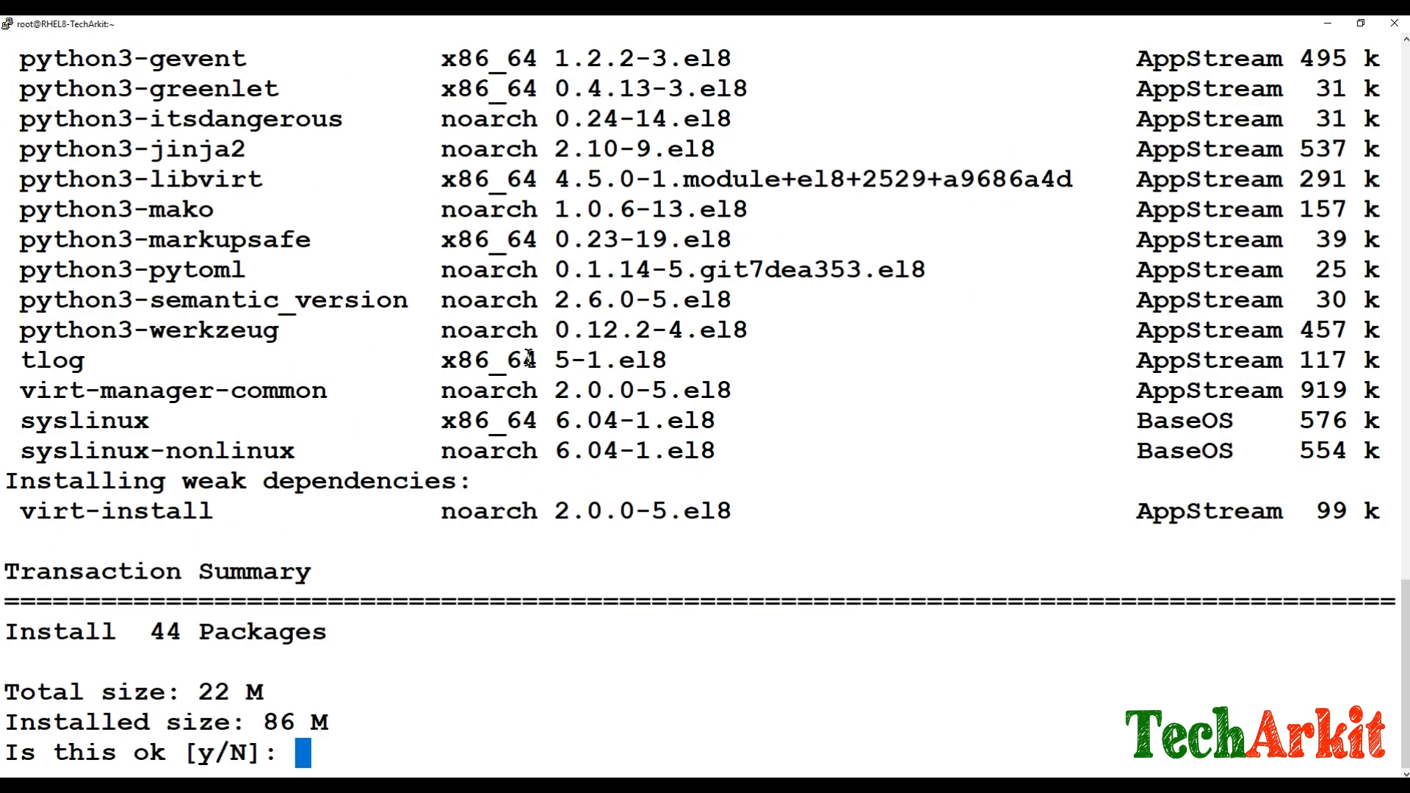
text(y)
key(Return)
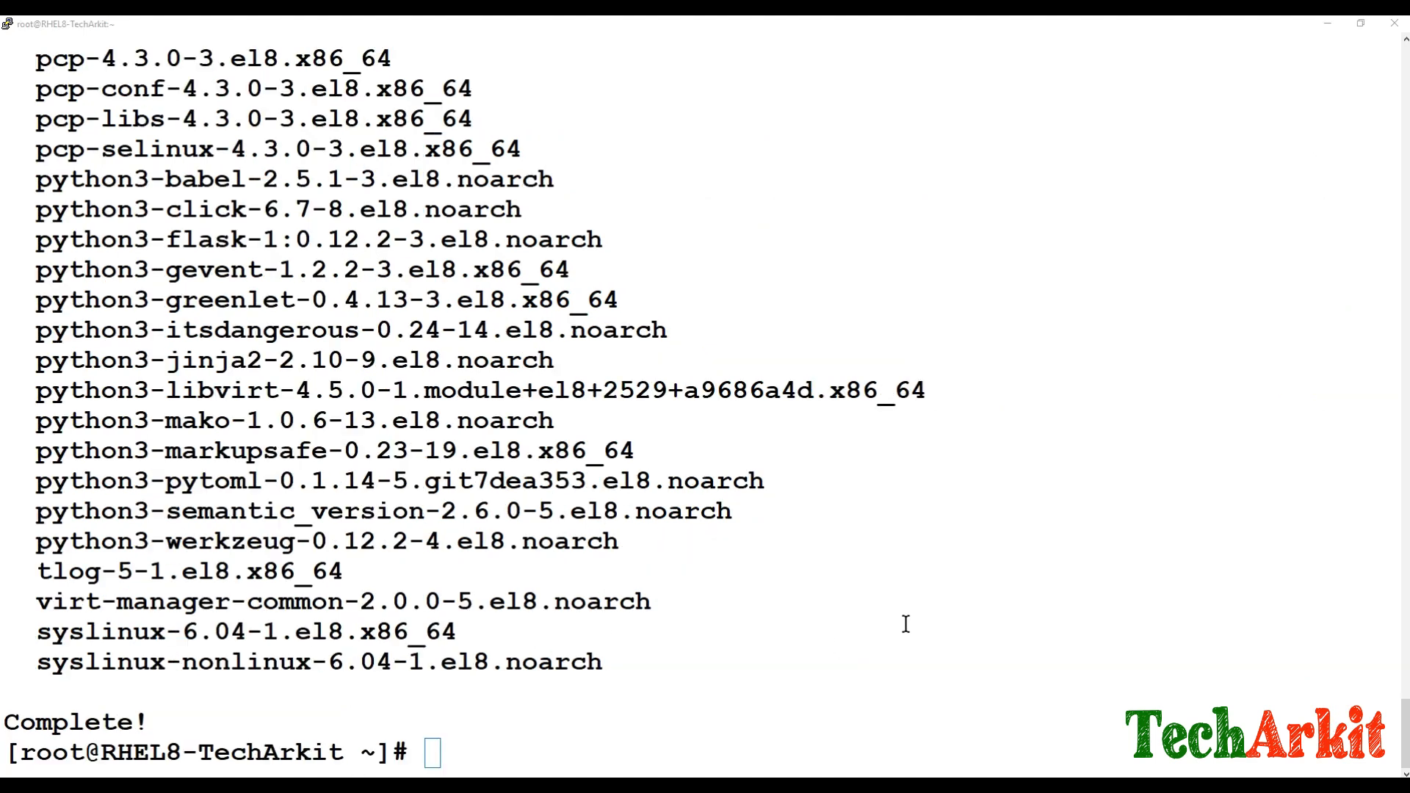
click(902, 623)
Step: Clear the screen and enable the cockpit.socket unit with systemctl
text(clear)
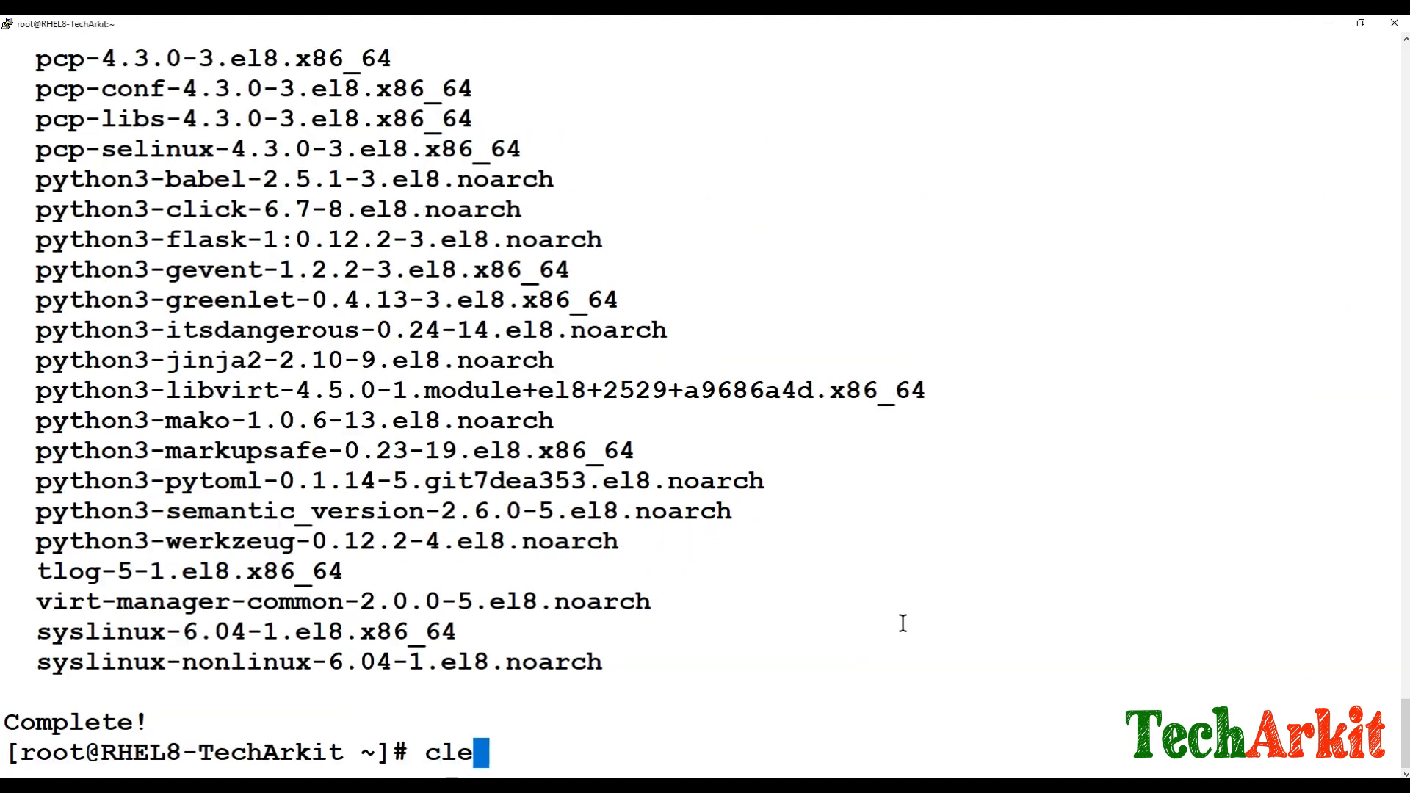
key(Return)
text(syste)
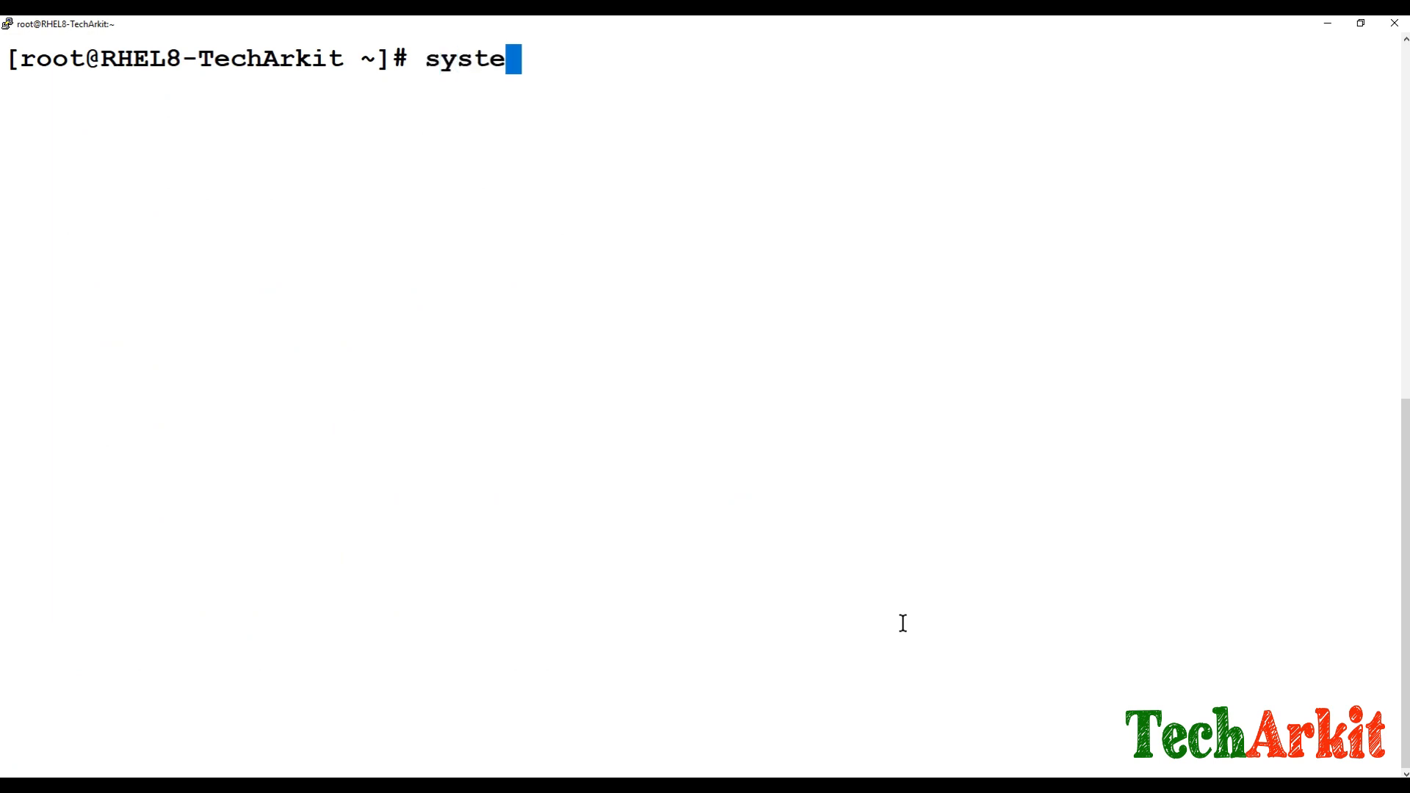
text(mctl enbale)
key(BackSpace)
key(BackSpace)
key(BackSpace)
key(BackSpace)
text(ab)
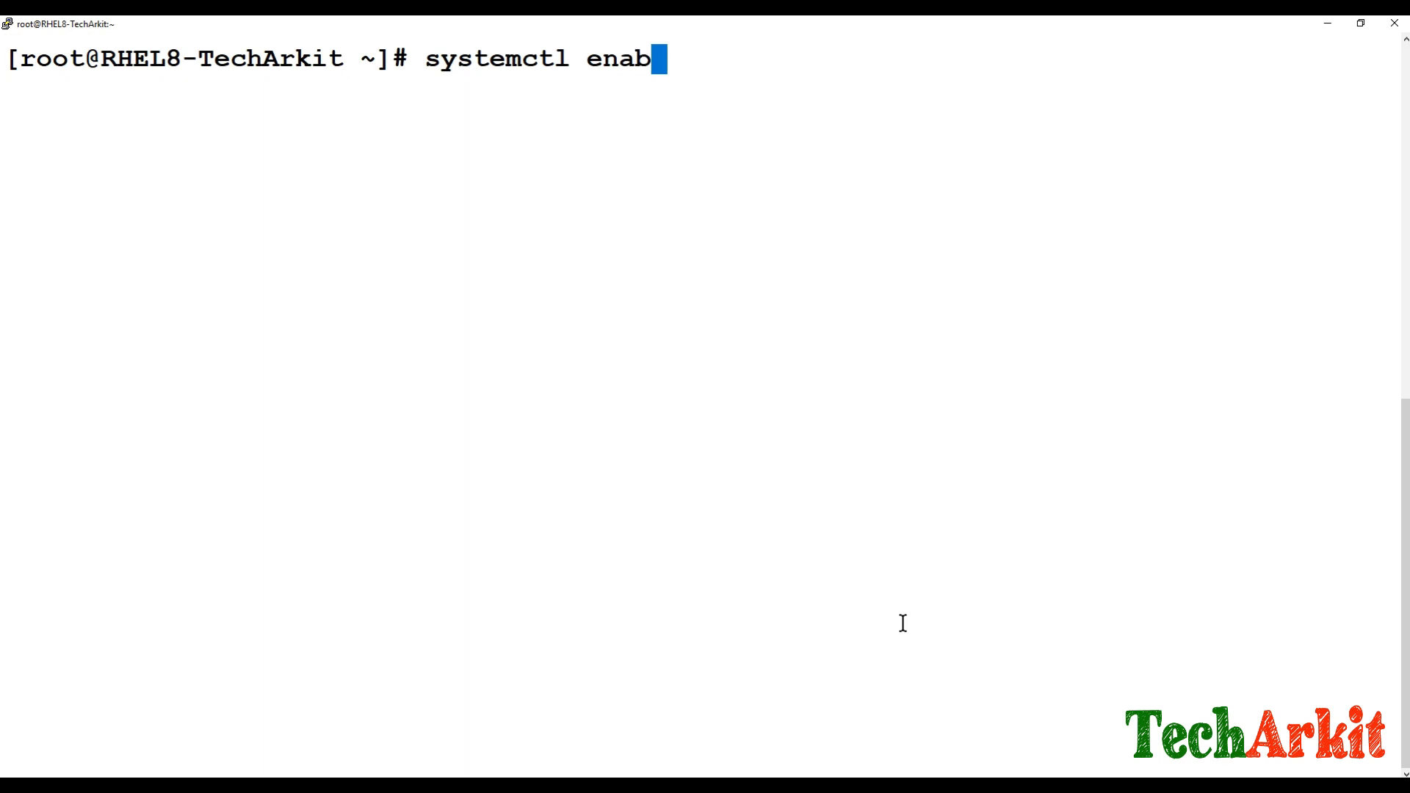
text(le cok)
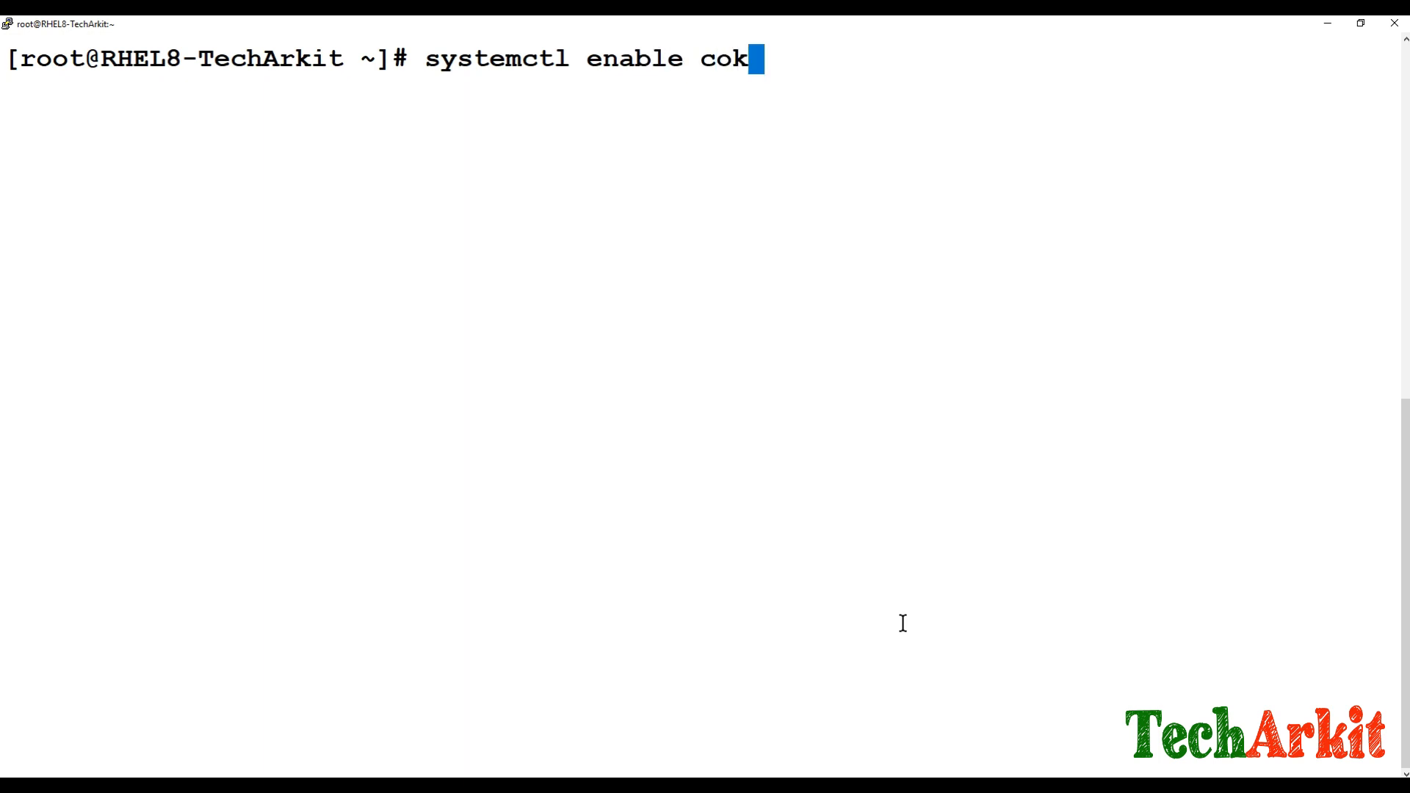
key(BackSpace)
text(c)
key(Tab)
key(Return)
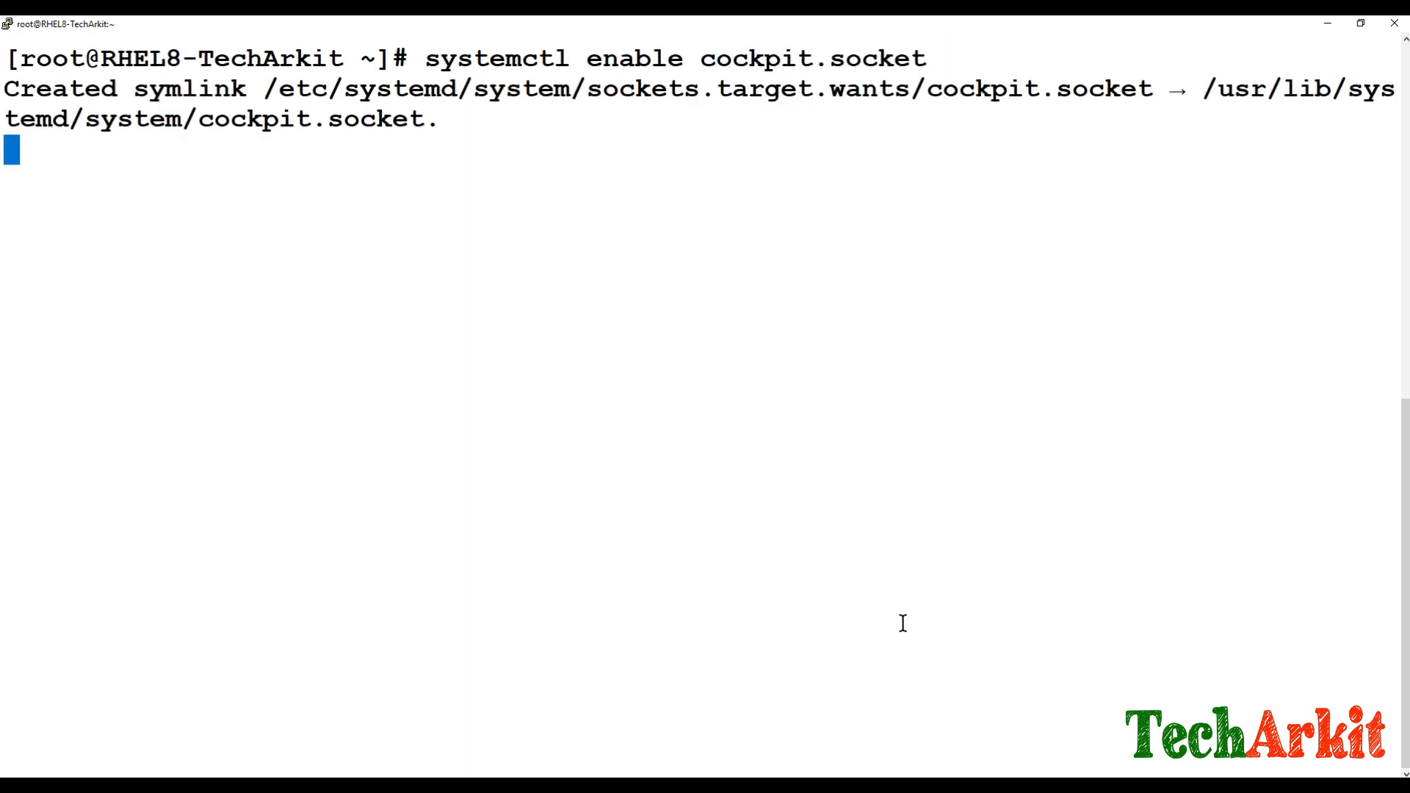
Step: Start the cockpit service, confirm its status is active (running), then clear the terminal
text(systemctl )
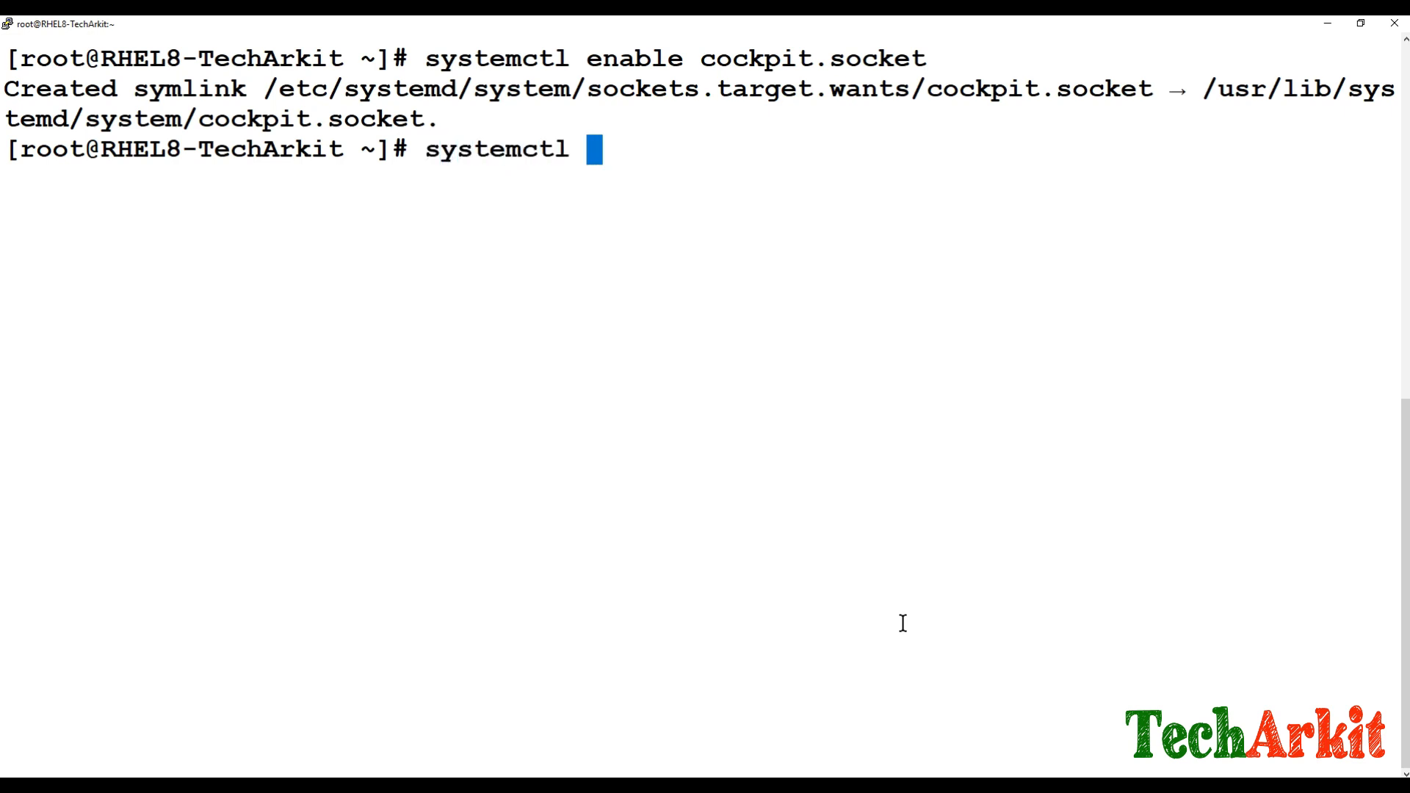
text(start c)
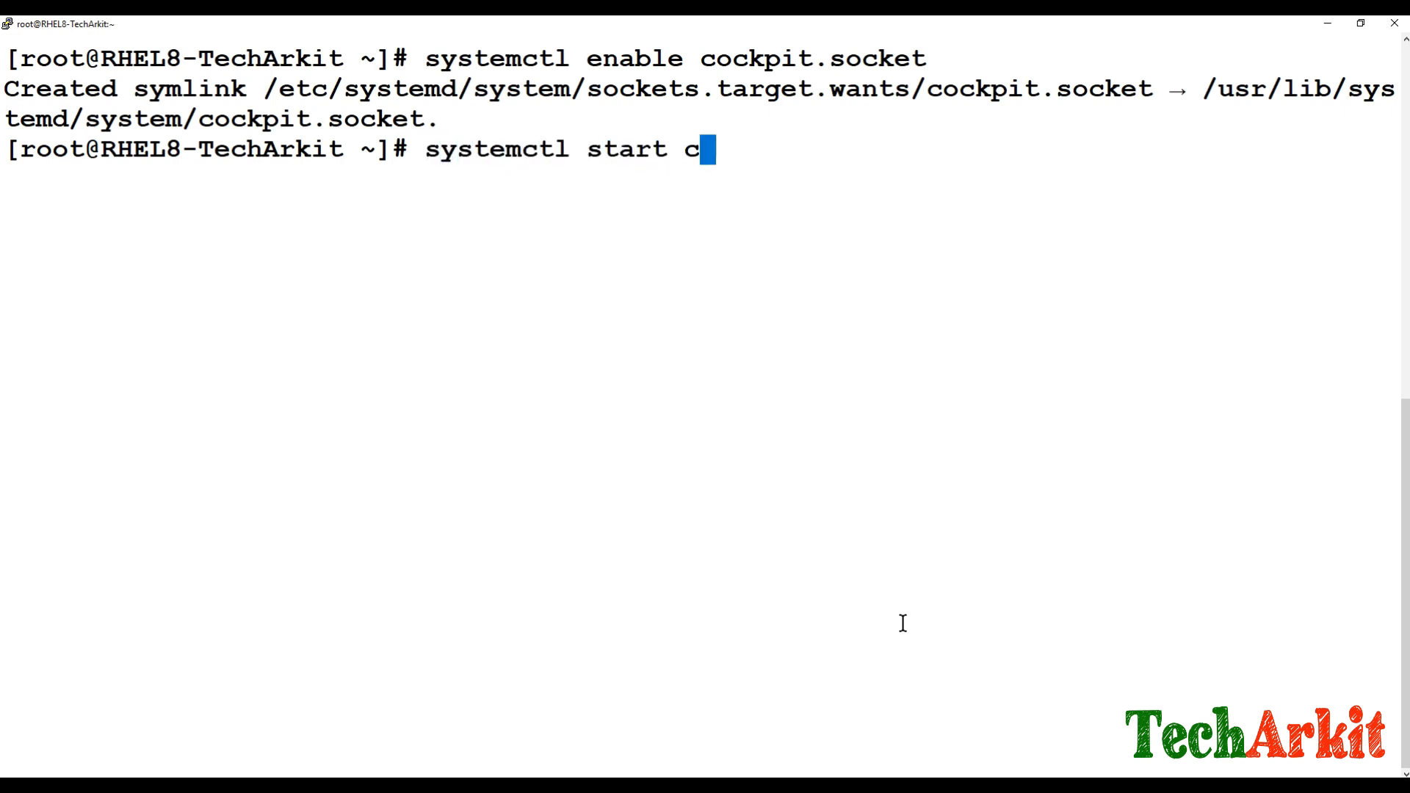
text(ockpit.ci)
key(BackSpace)
key(BackSpace)
key(BackSpace)
key(Return)
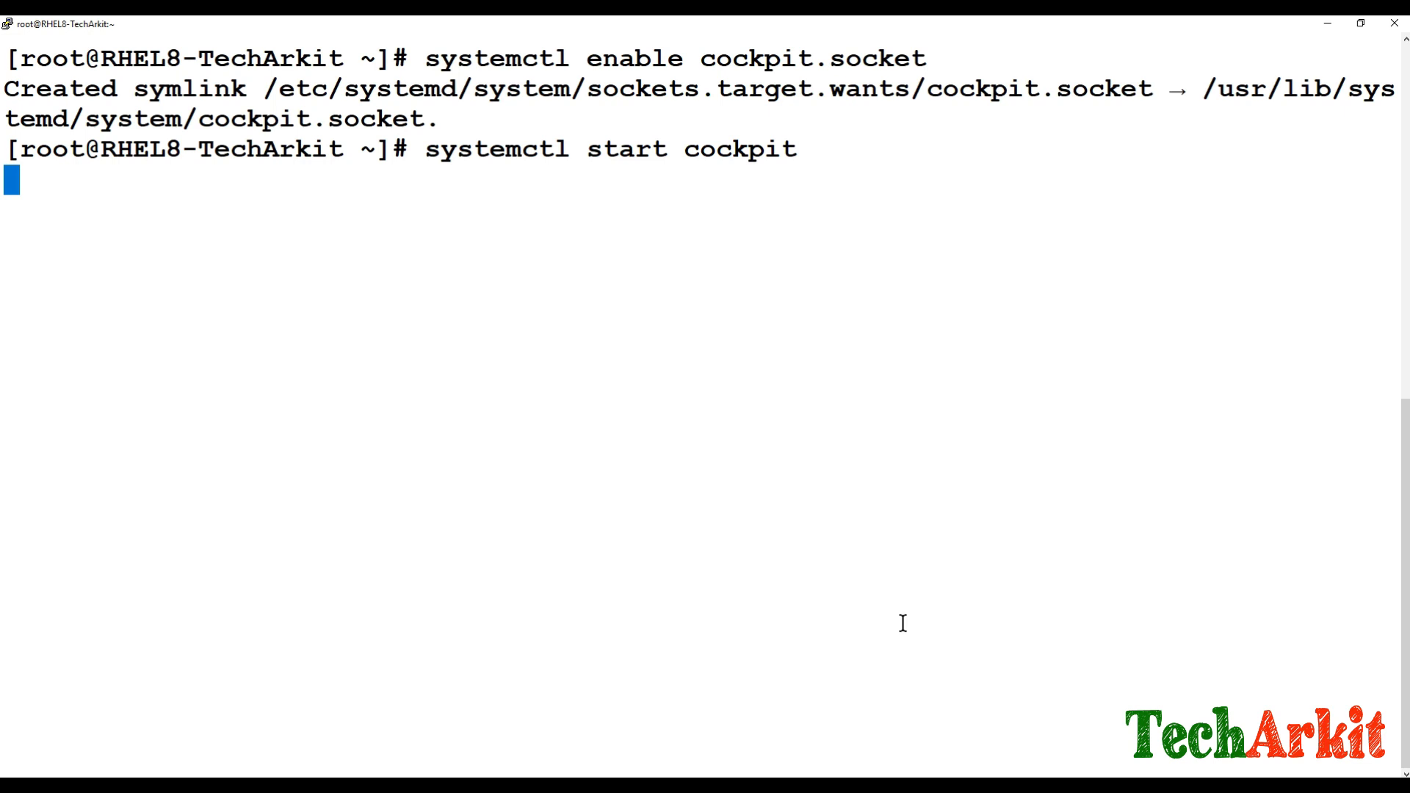
key(Up)
key(Left)
key(Left)
key(Left)
key(Left)
key(Left)
key(Left)
key(Left)
key(Left)
key(Left)
key(Left)
key(Right)
key(Right)
key(BackSpace)
key(BackSpace)
text(tus)
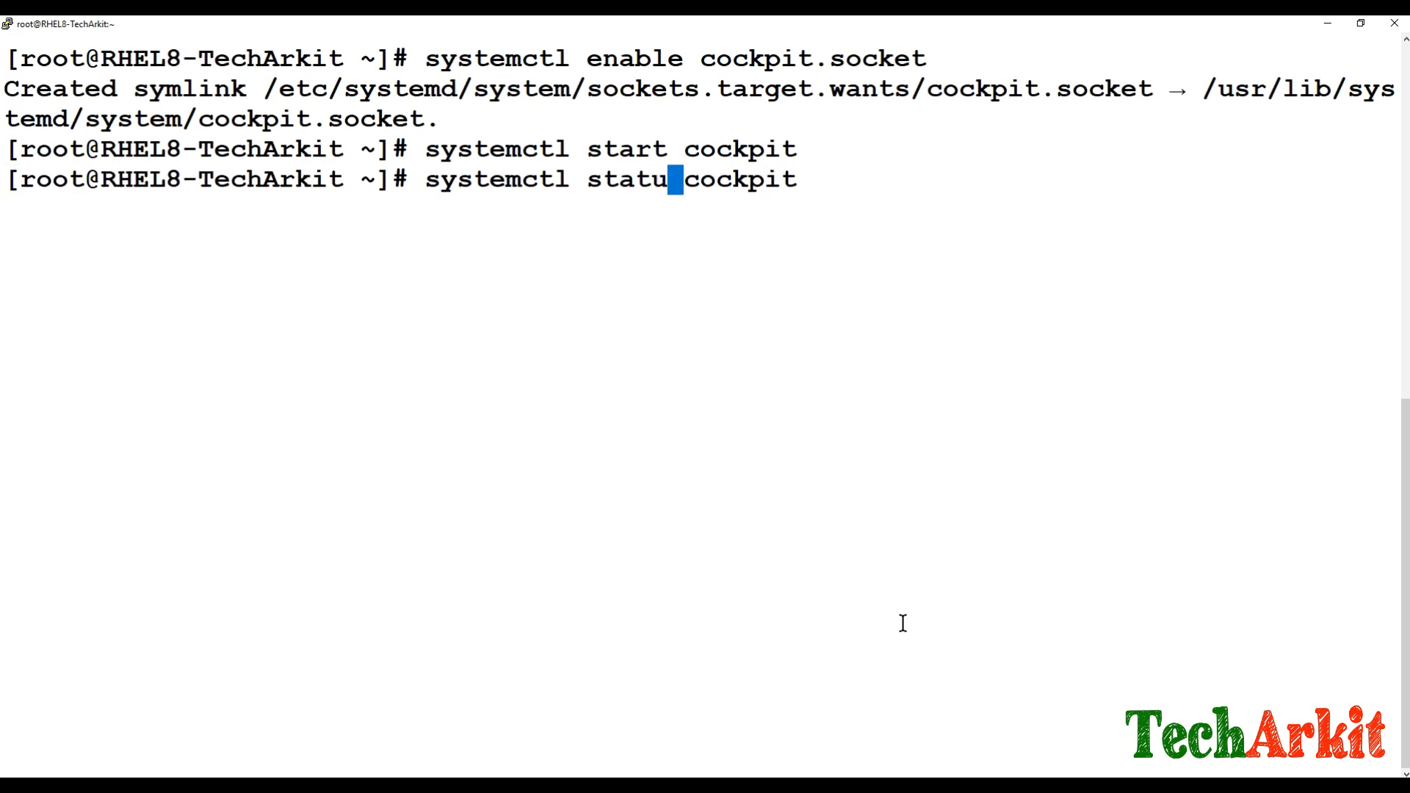
key(Return)
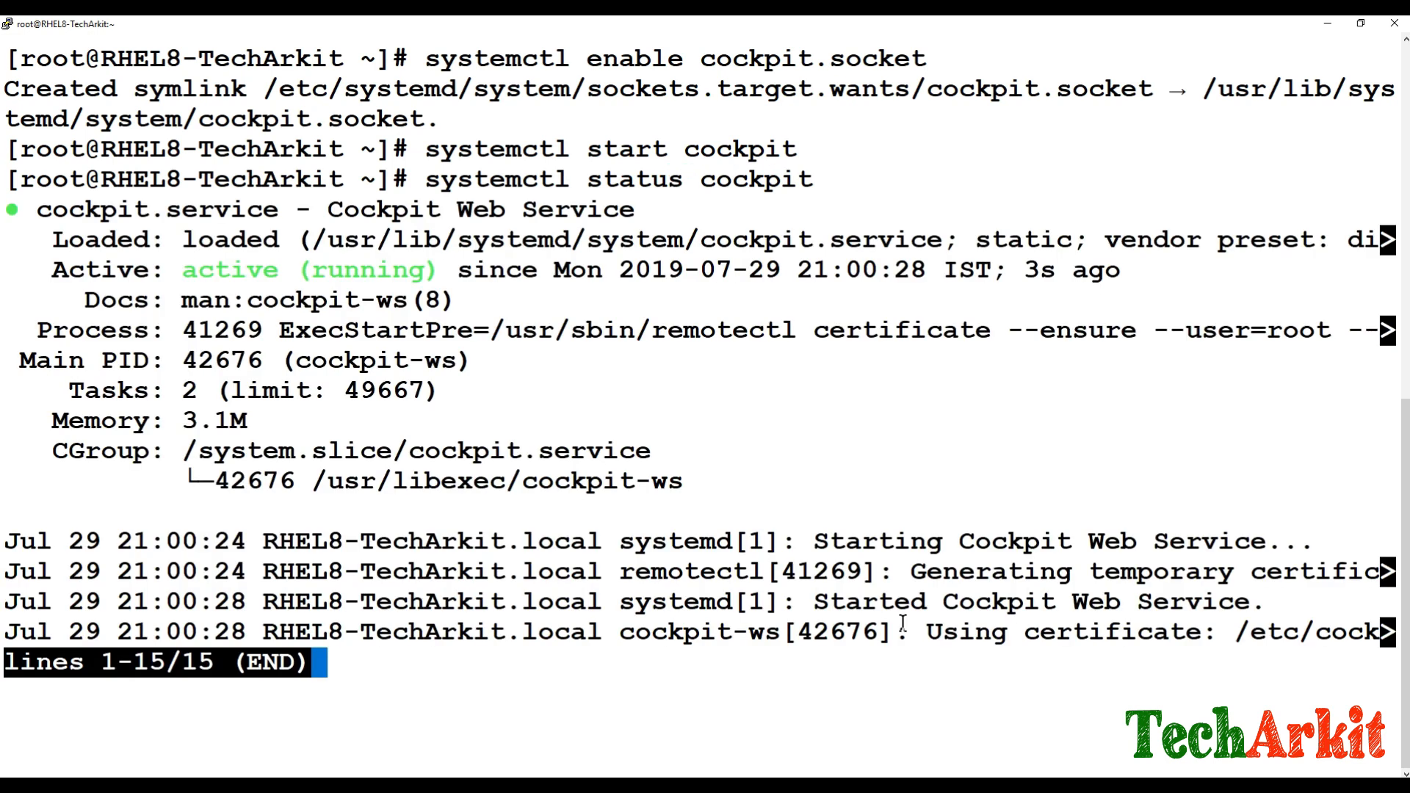
text(qclear)
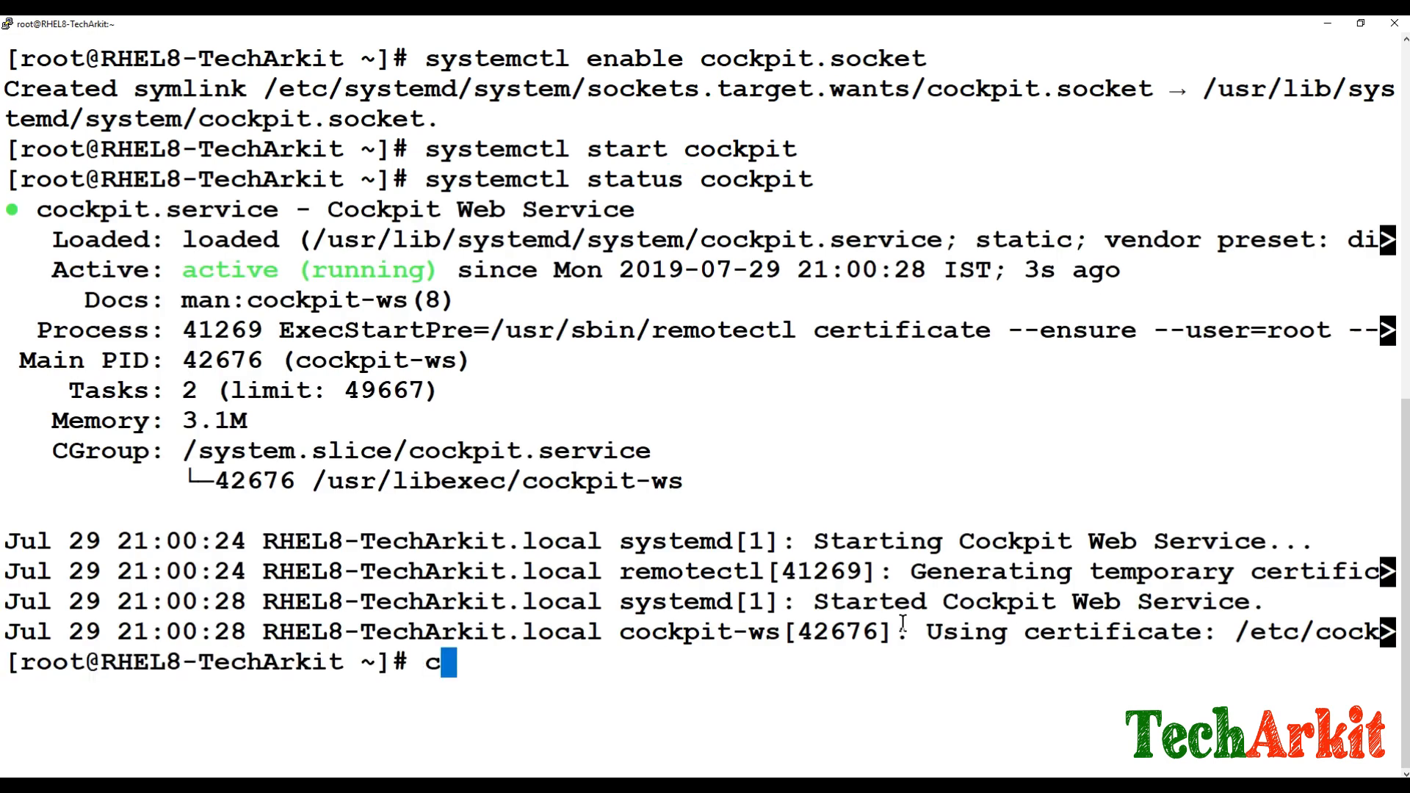
key(Return)
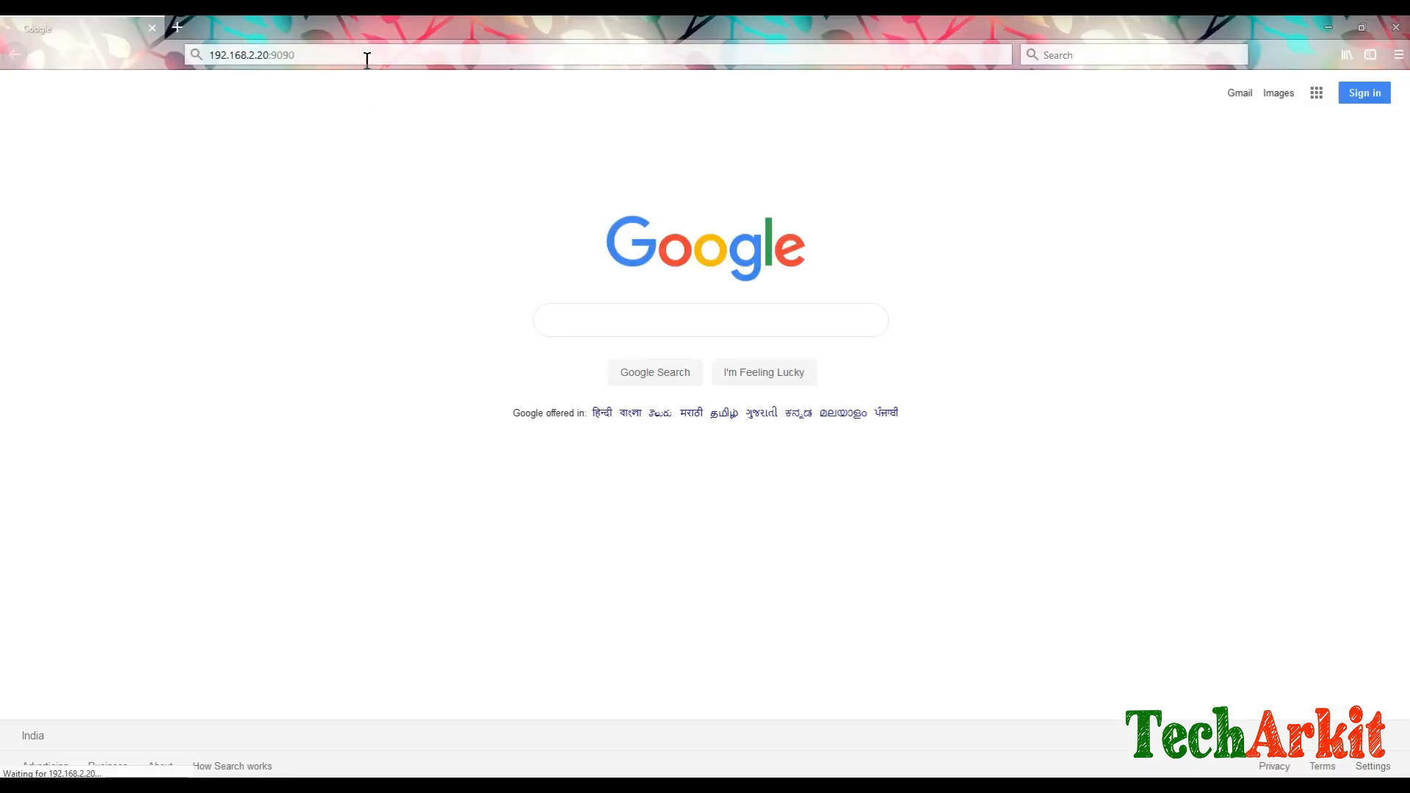
click(364, 55)
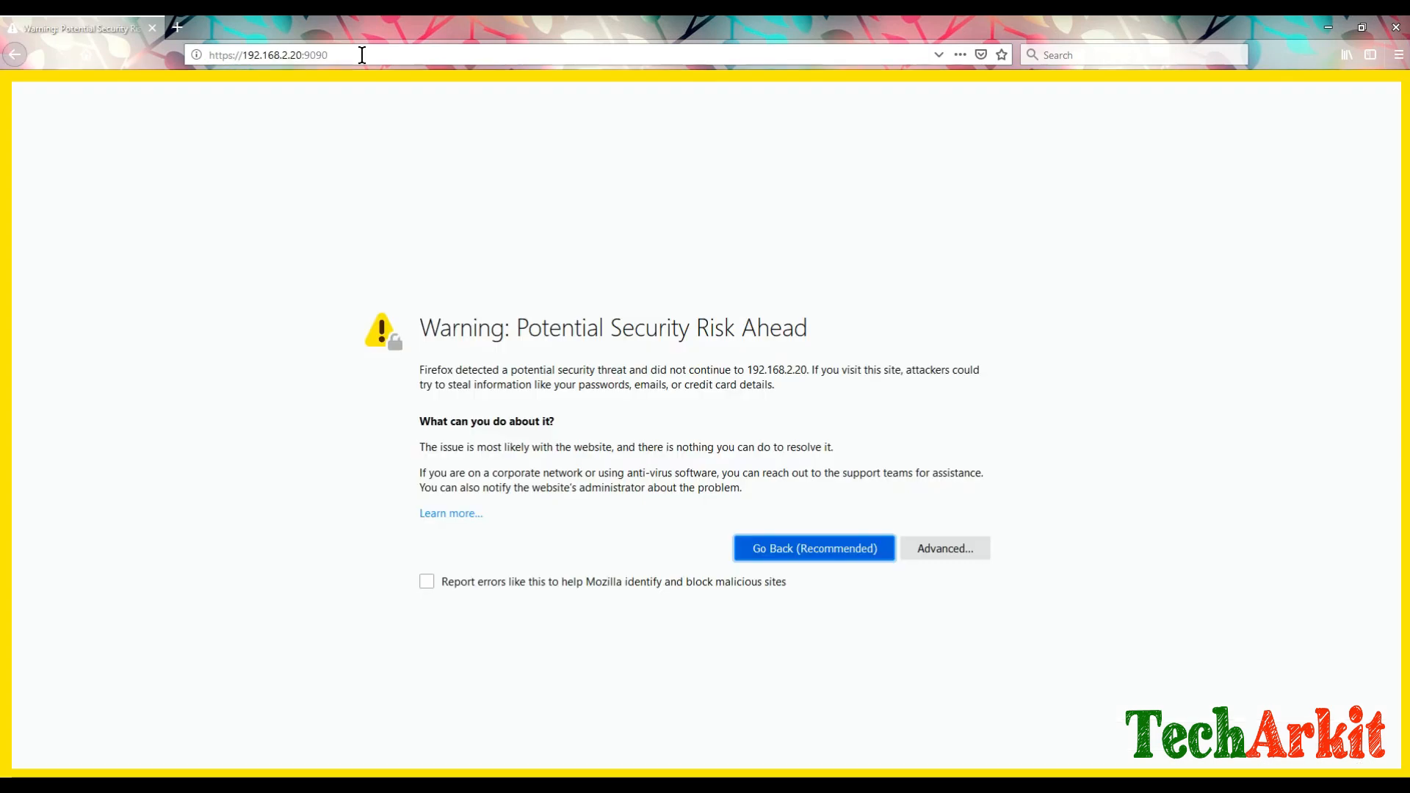
click(959, 553)
click(923, 684)
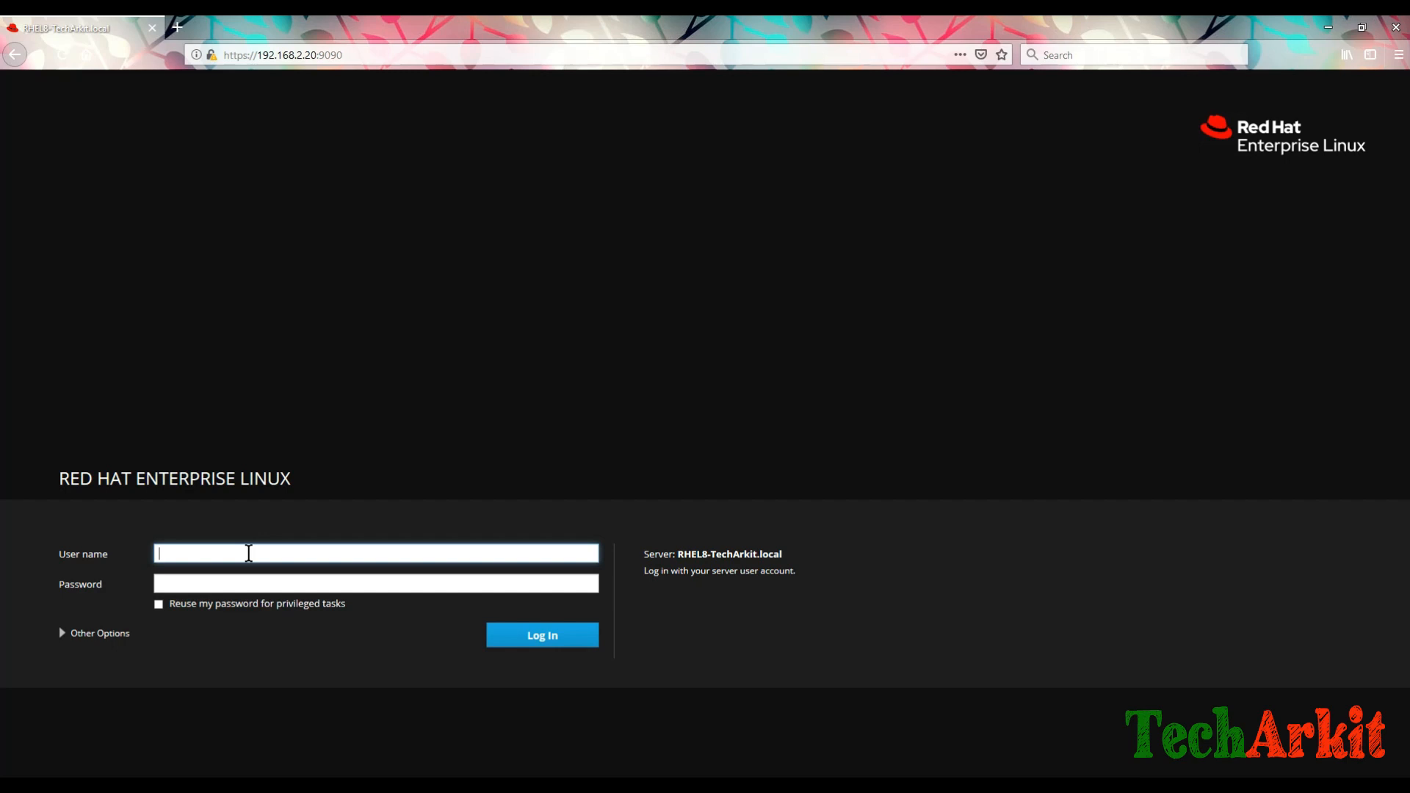
key(Tab)
Step: Enter the root password, log in, and review the Red Hat Enterprise Linux 8.0 overview details
text(••••••)
key(Return)
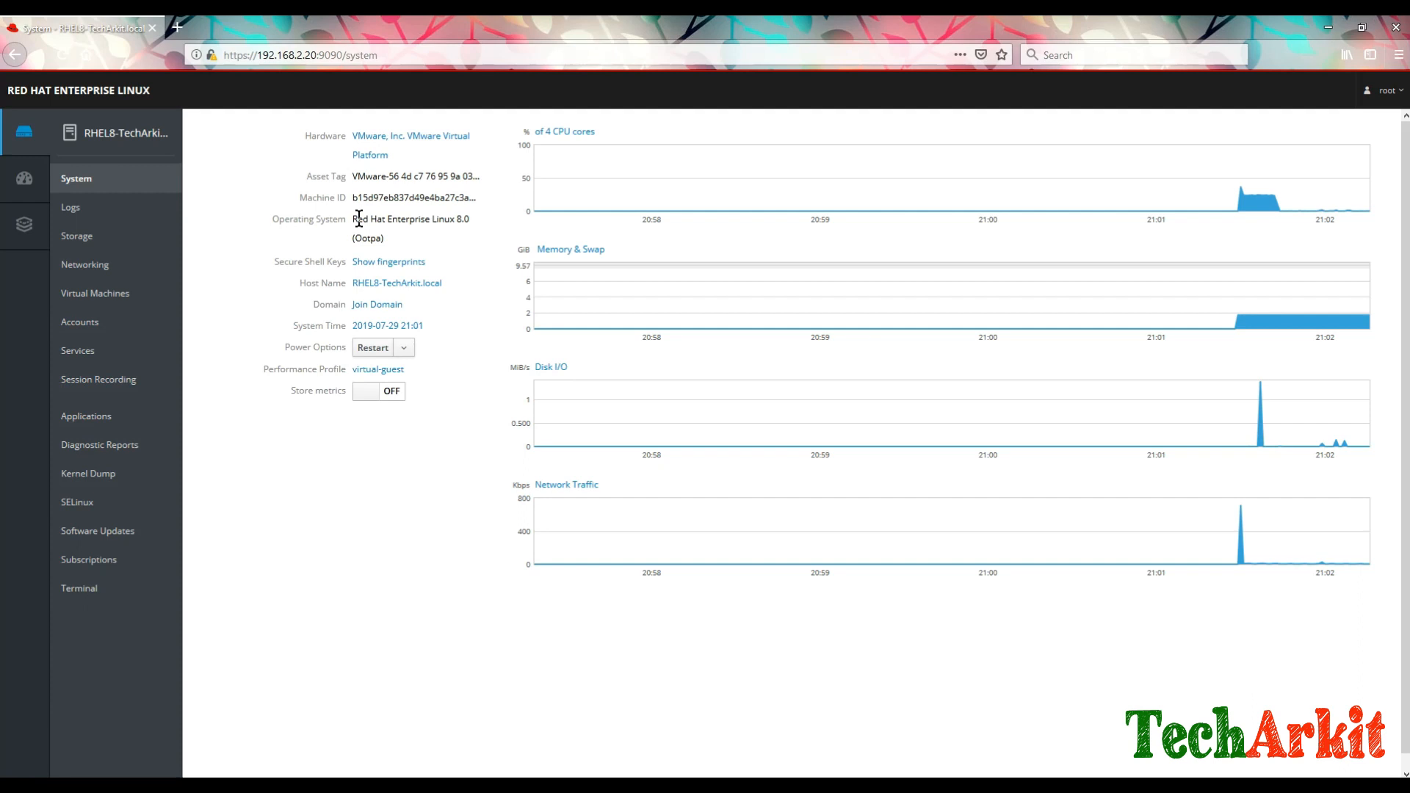
drag(353, 219, 471, 218)
click(463, 254)
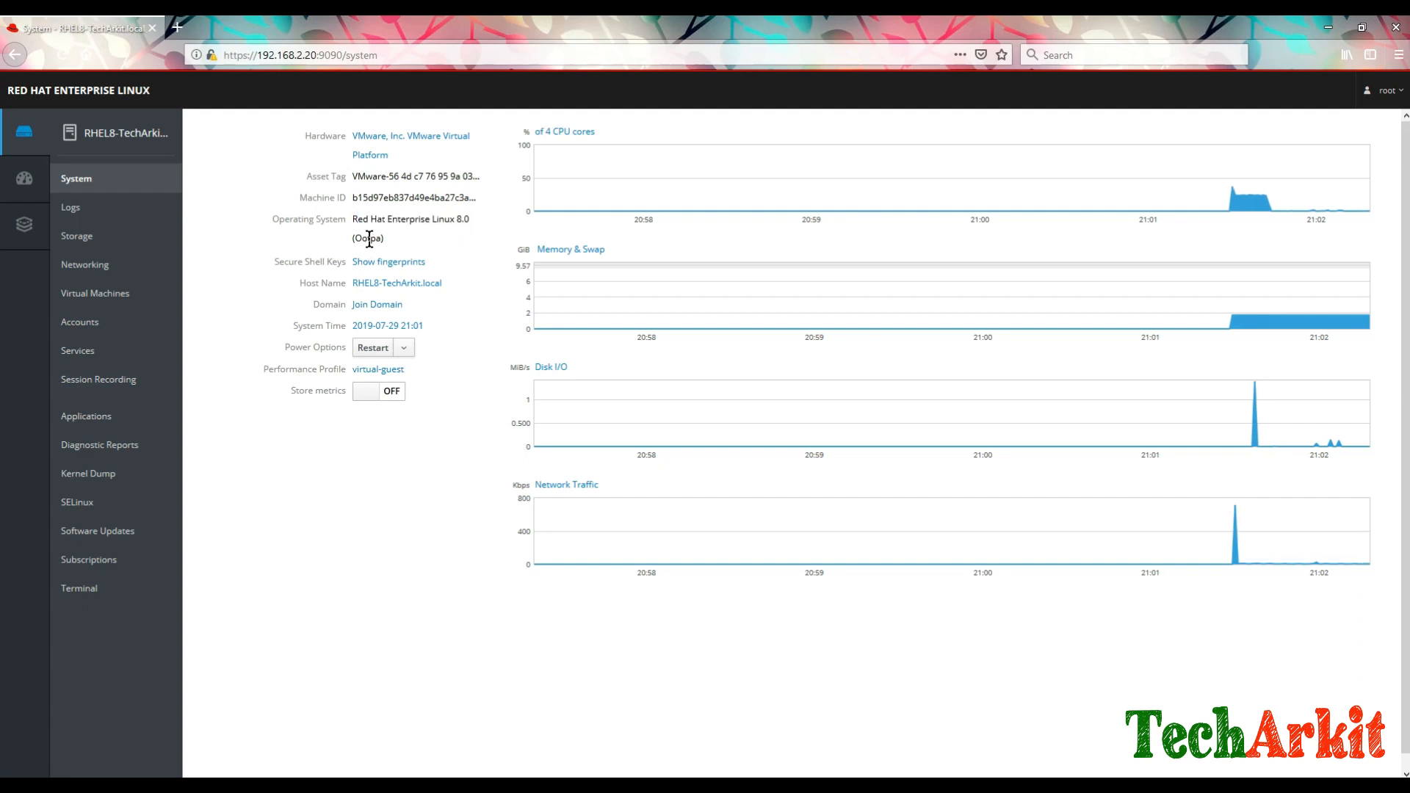
Step: Look through the Join Domain dialog's fields and cancel without joining a domain
click(384, 306)
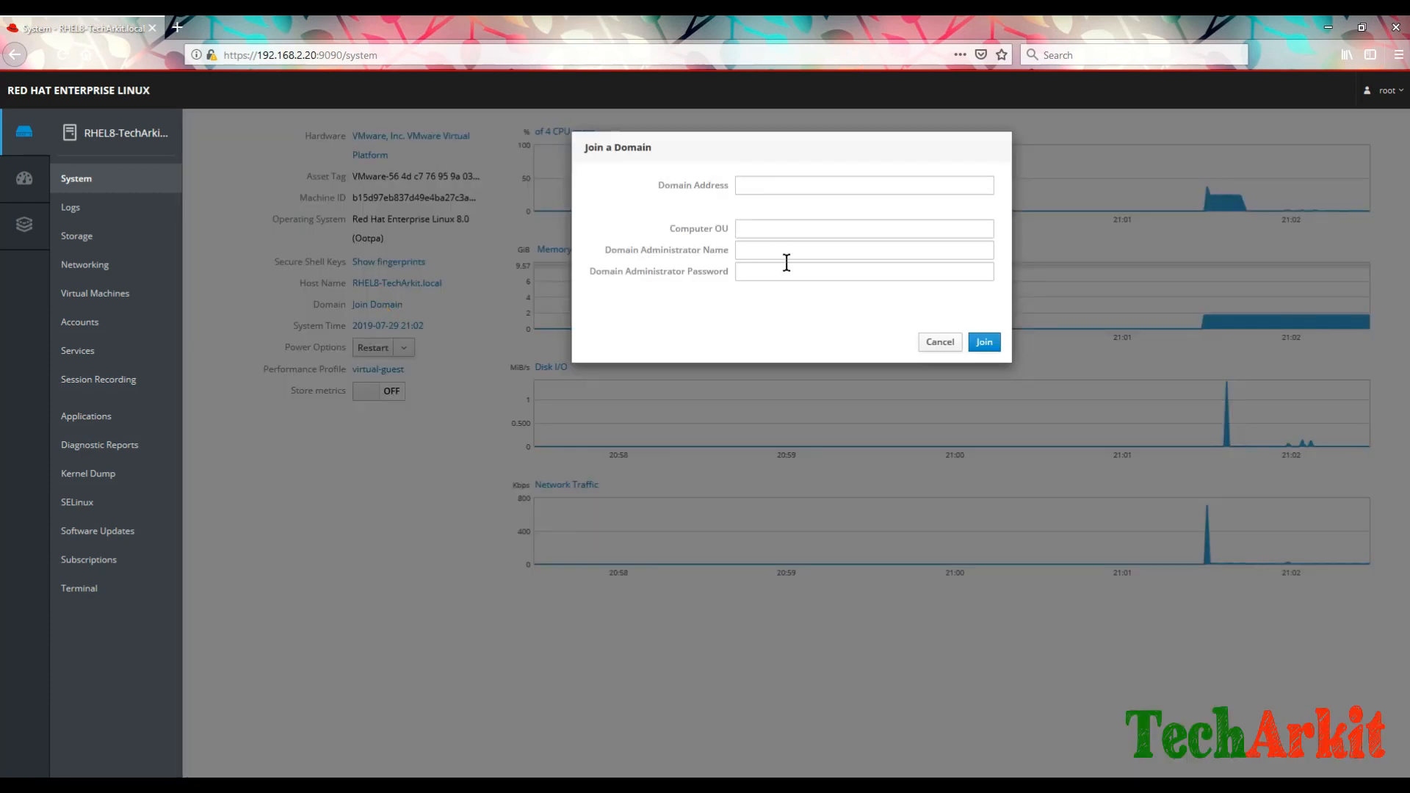
click(784, 182)
click(772, 250)
click(771, 270)
click(770, 253)
click(778, 233)
click(790, 185)
click(803, 236)
click(781, 183)
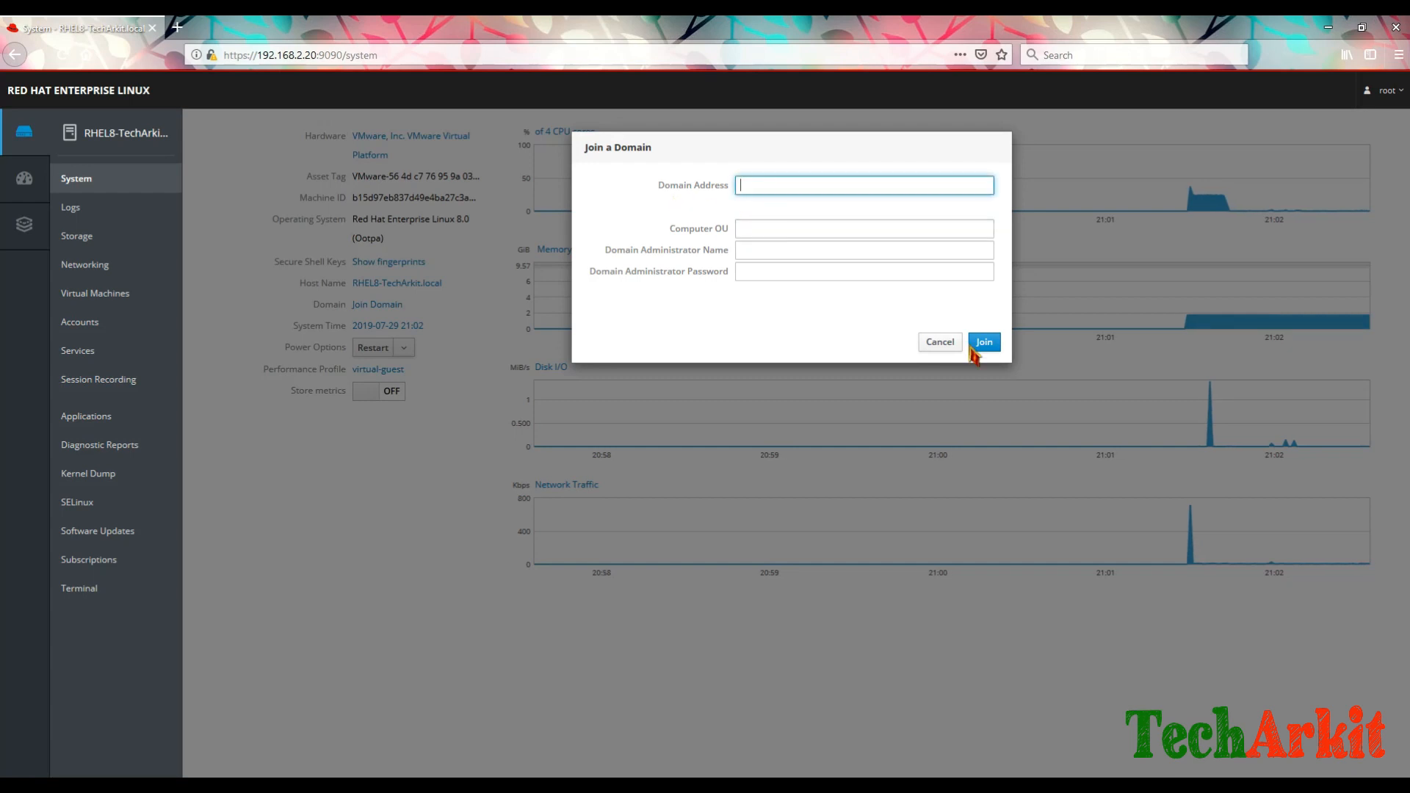
click(936, 341)
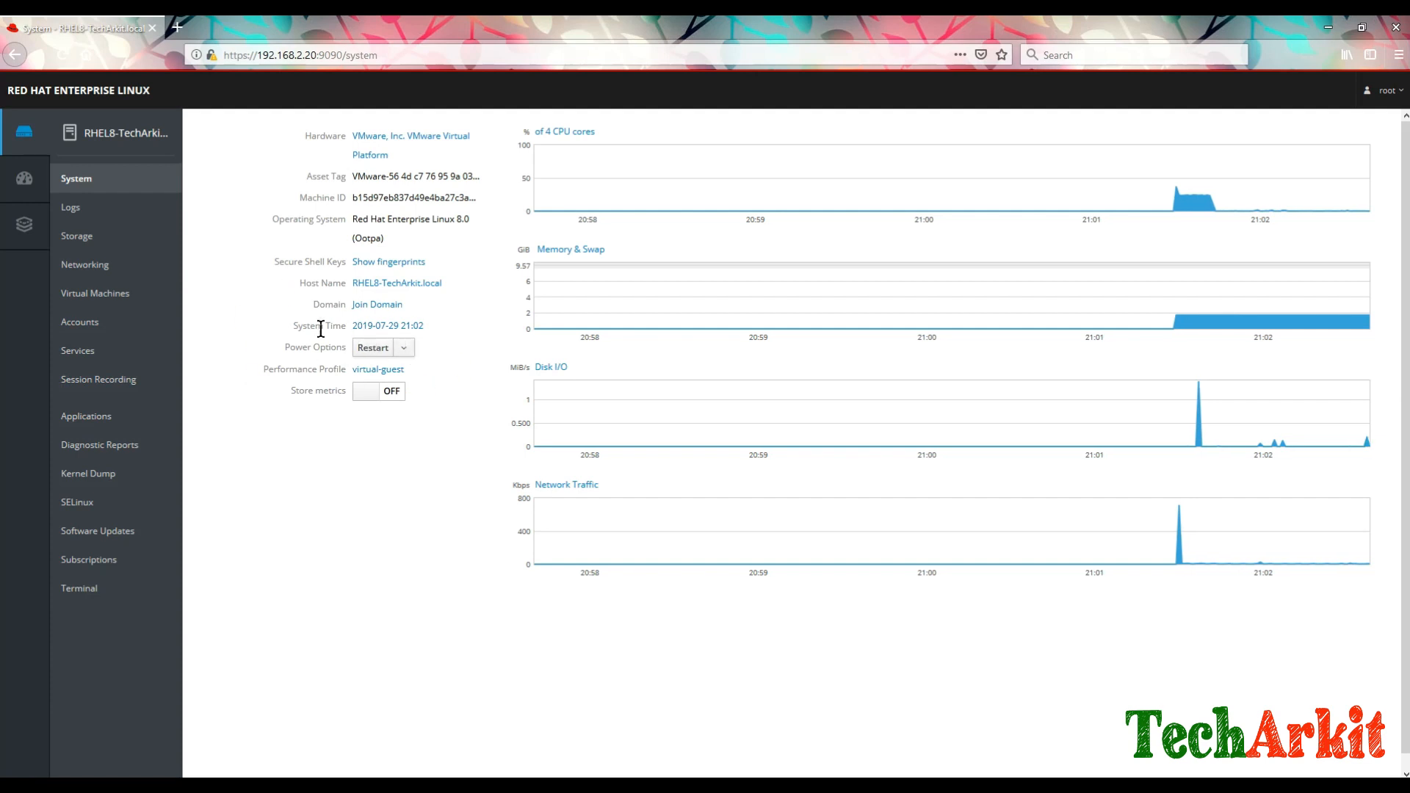
Step: Check System Time and Power Options without changes, then switch Store metrics on
click(402, 328)
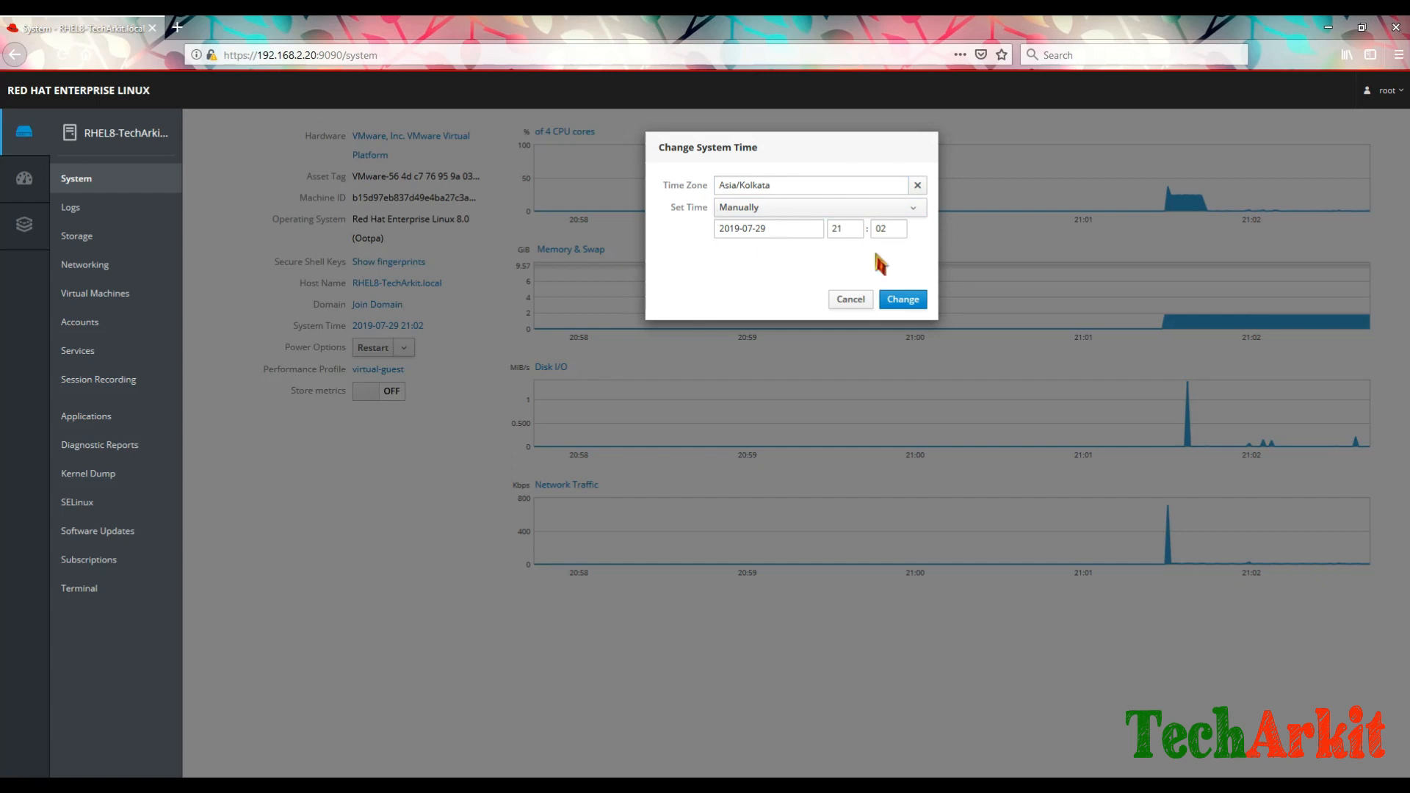
click(852, 307)
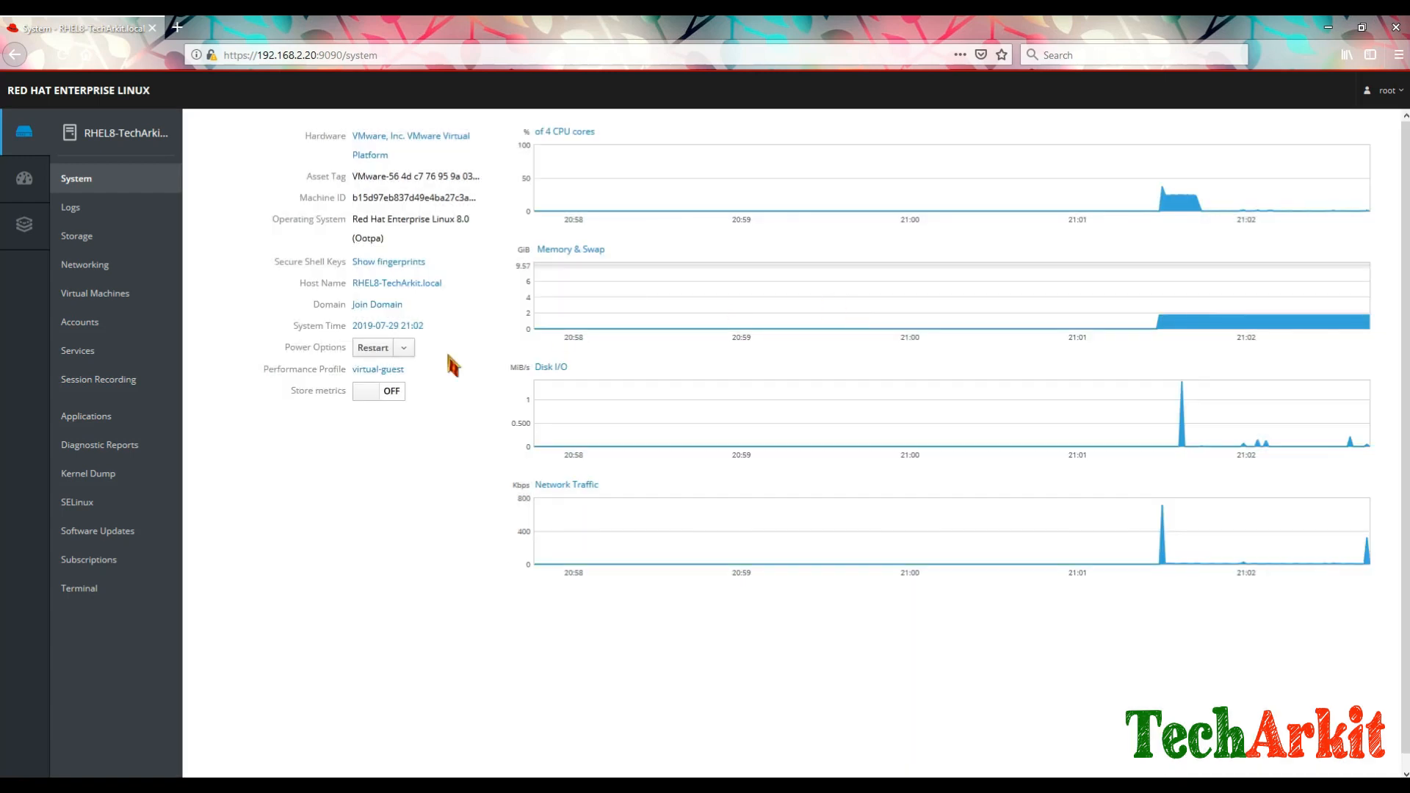
click(406, 352)
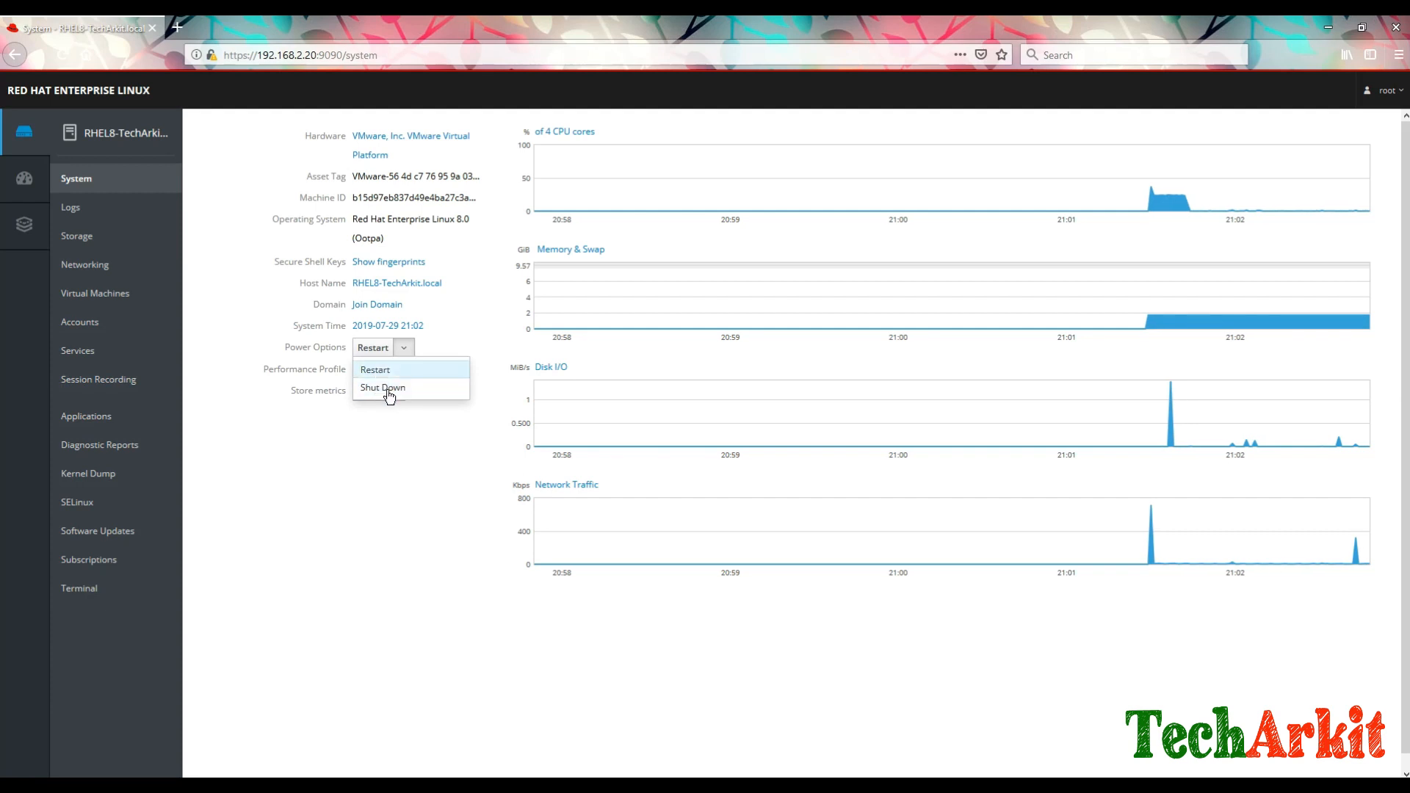
click(406, 467)
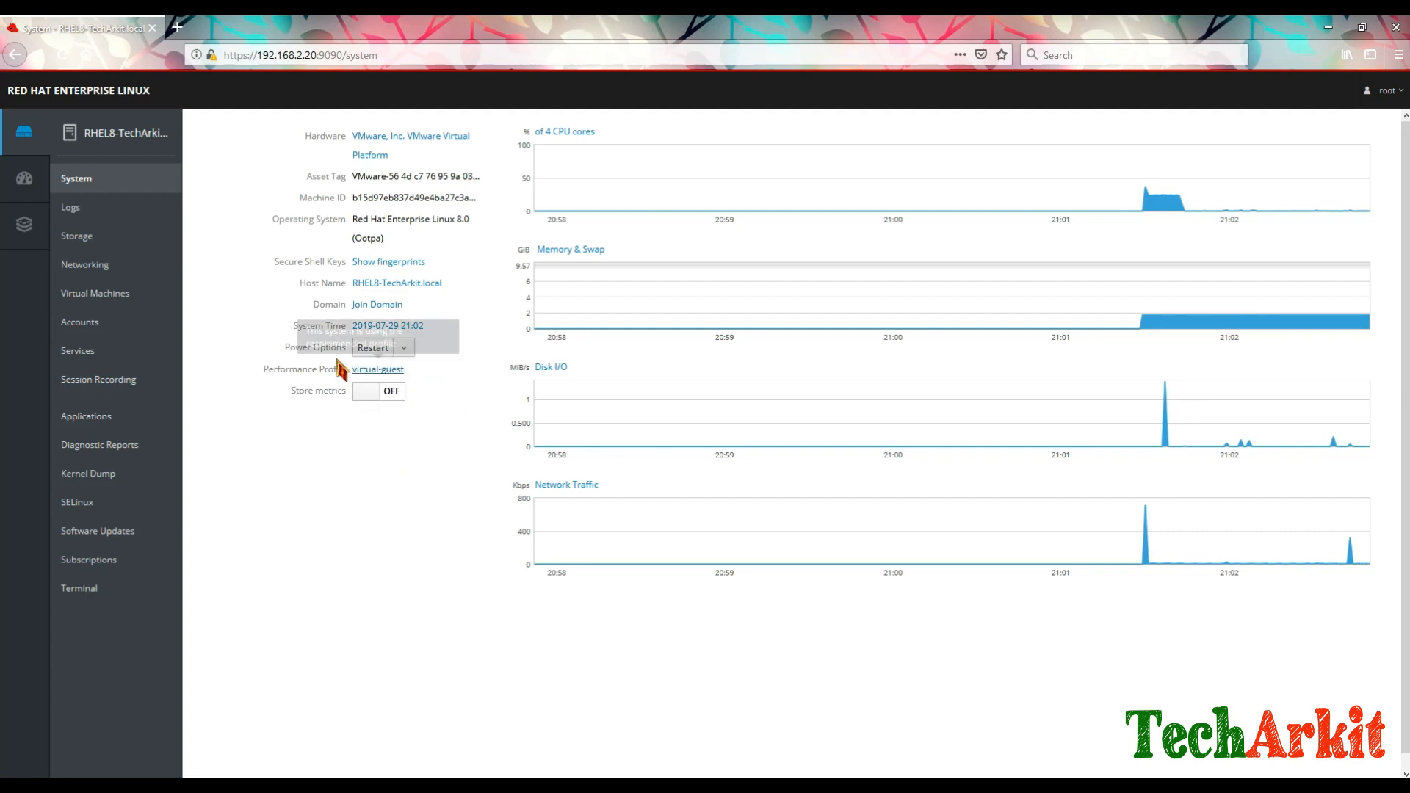
click(404, 351)
click(399, 450)
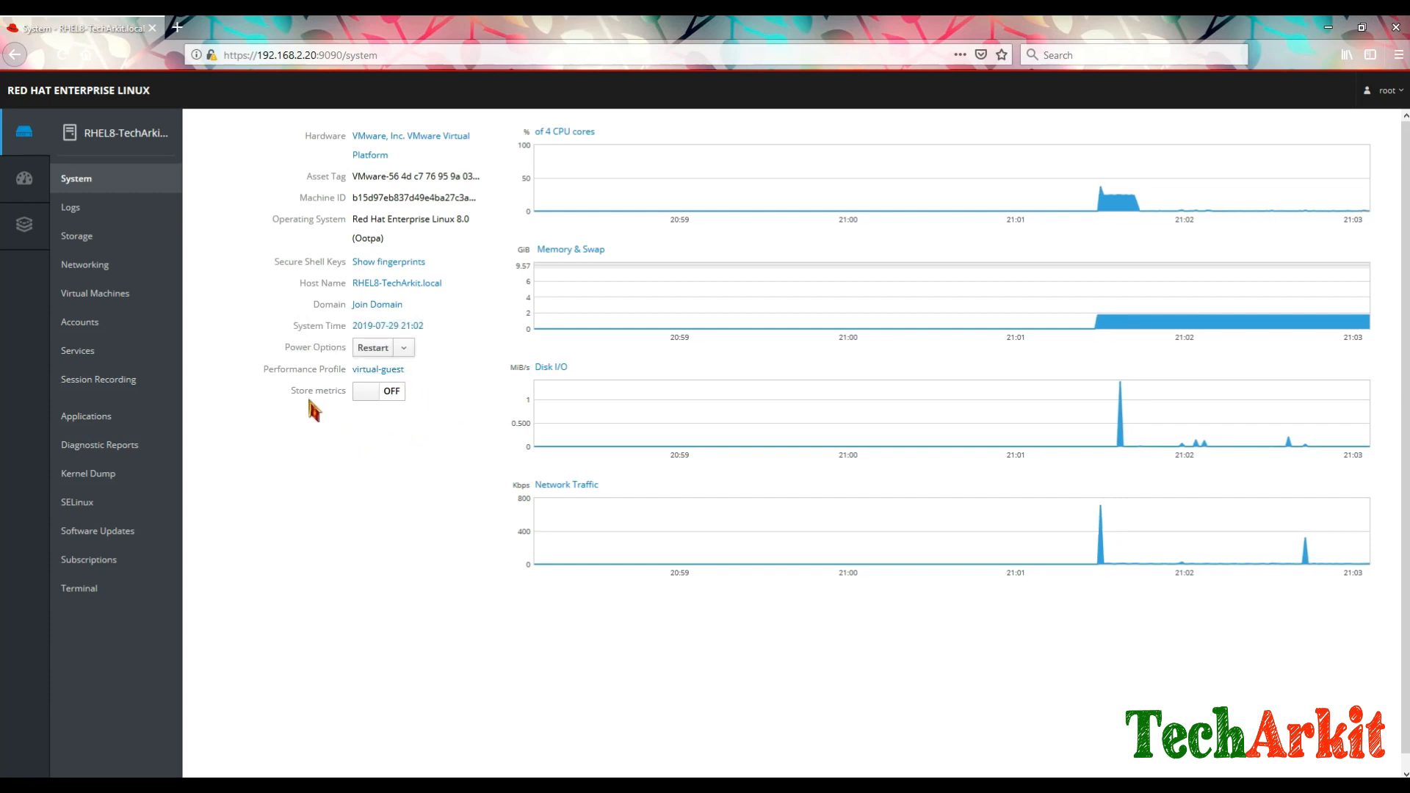
click(371, 397)
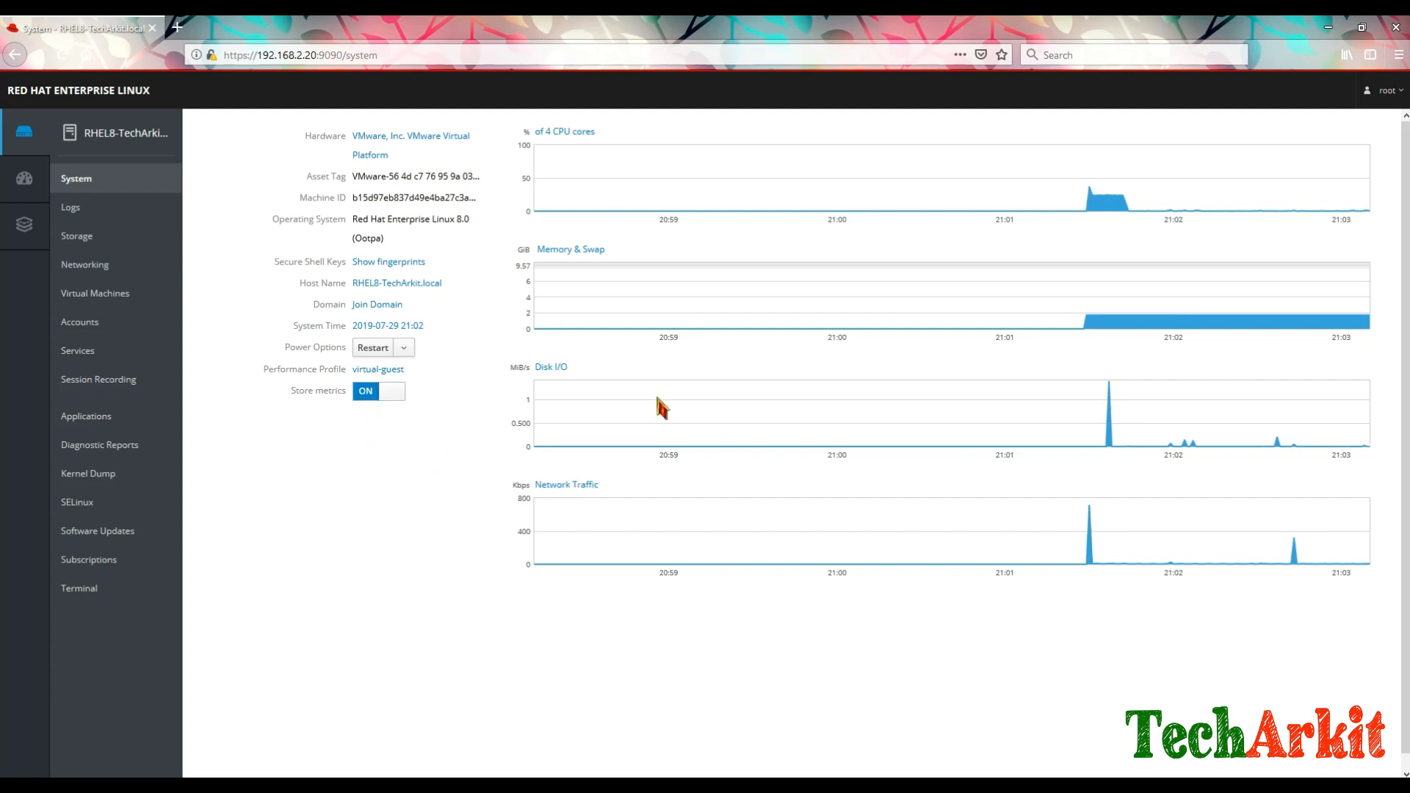
click(95, 218)
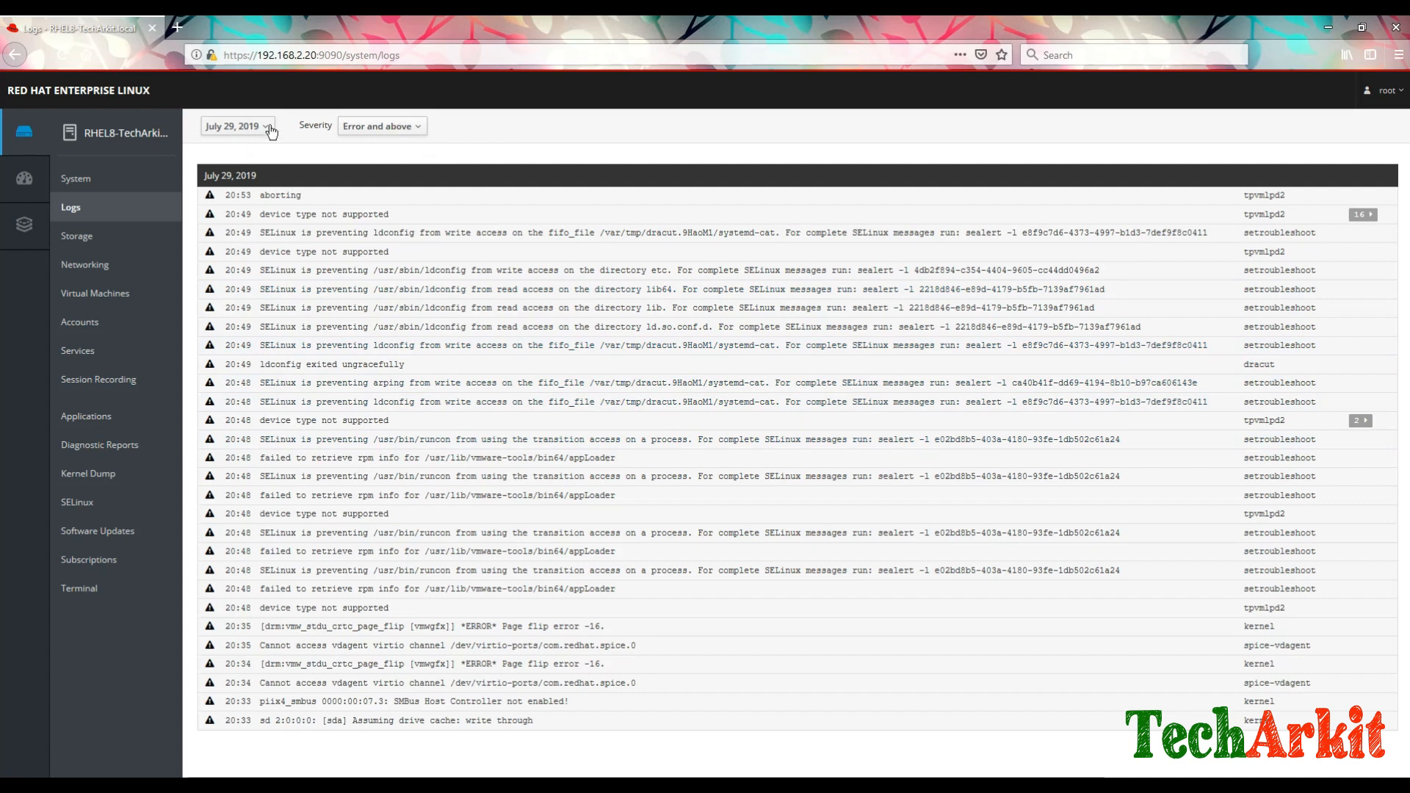
Step: Filter the logs by severity to Error and above, then to Only Emergency
click(269, 128)
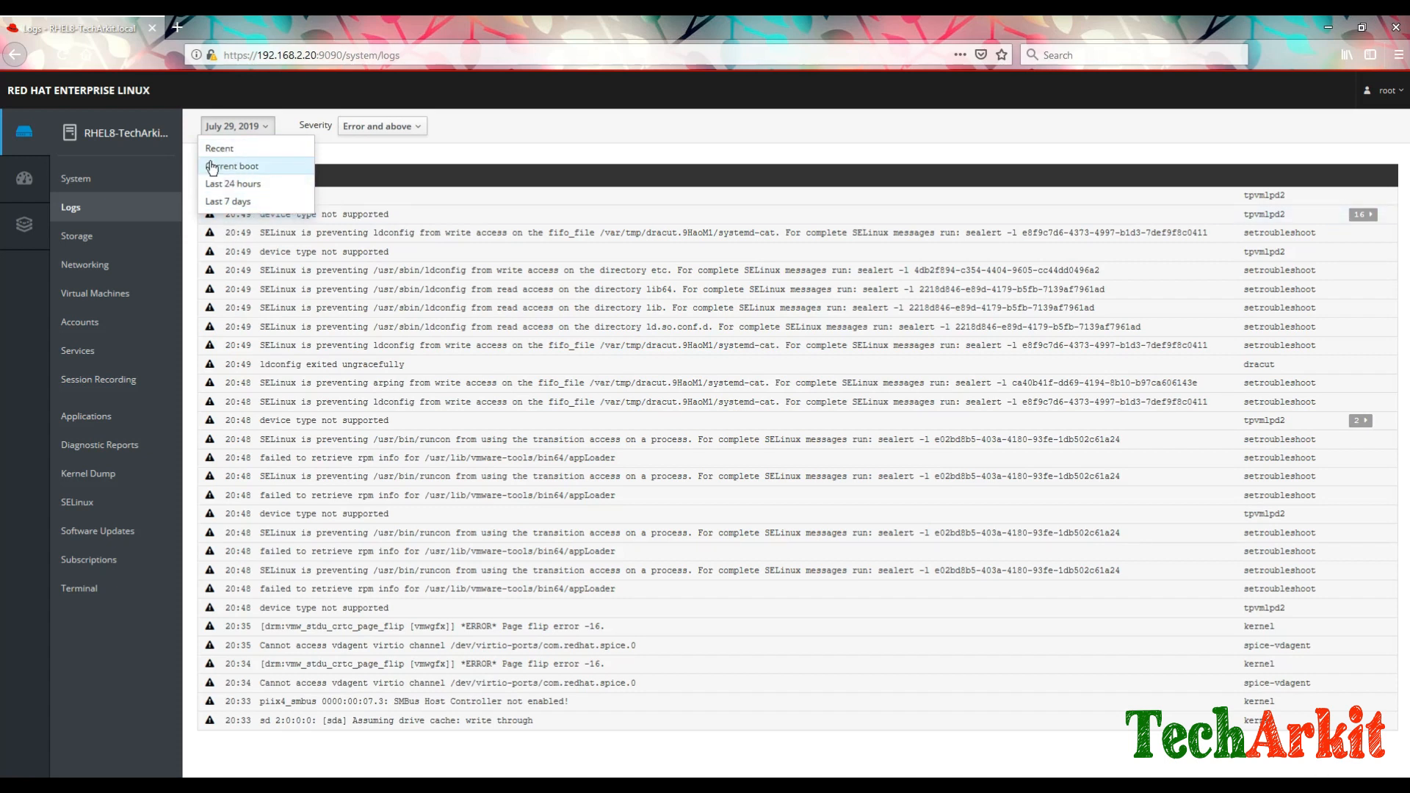
click(416, 128)
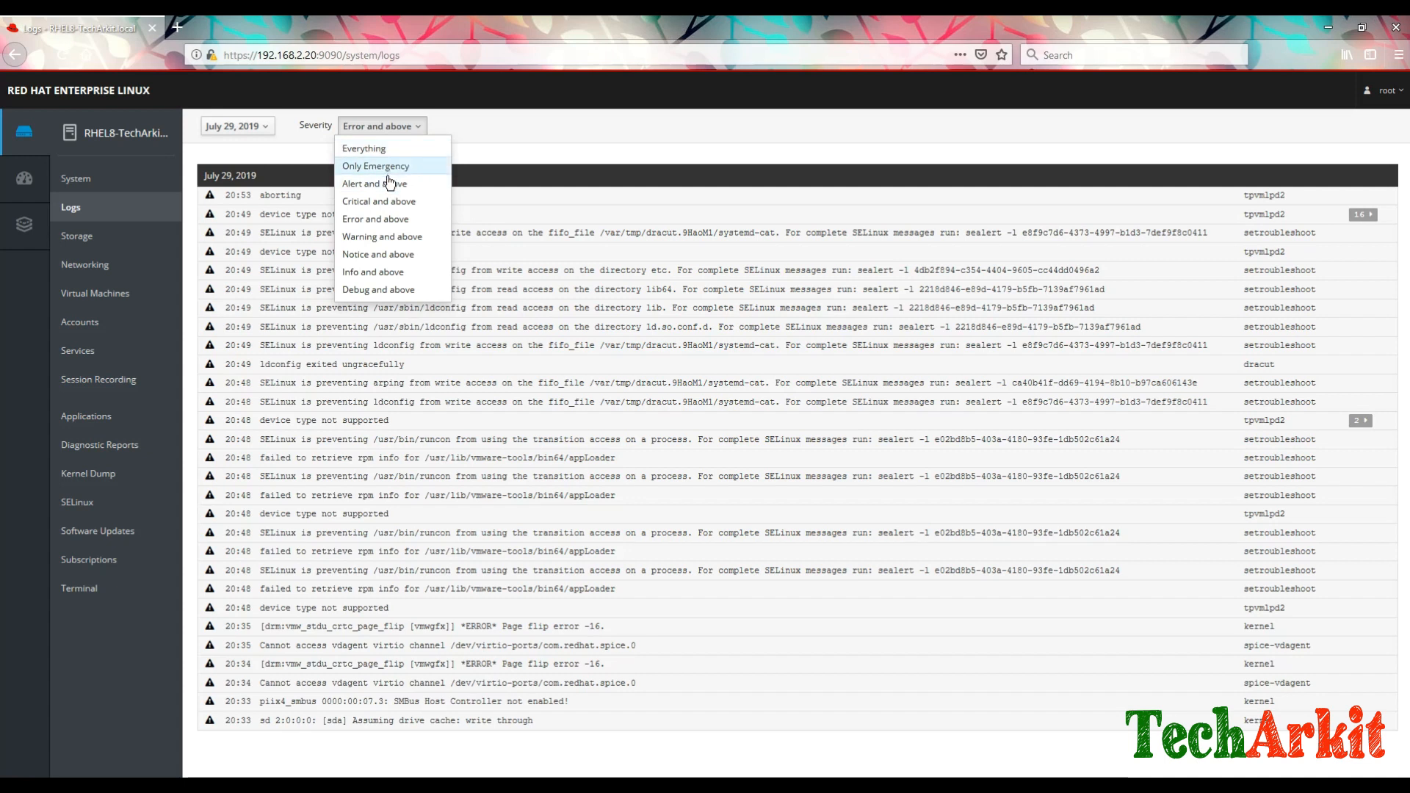
click(375, 224)
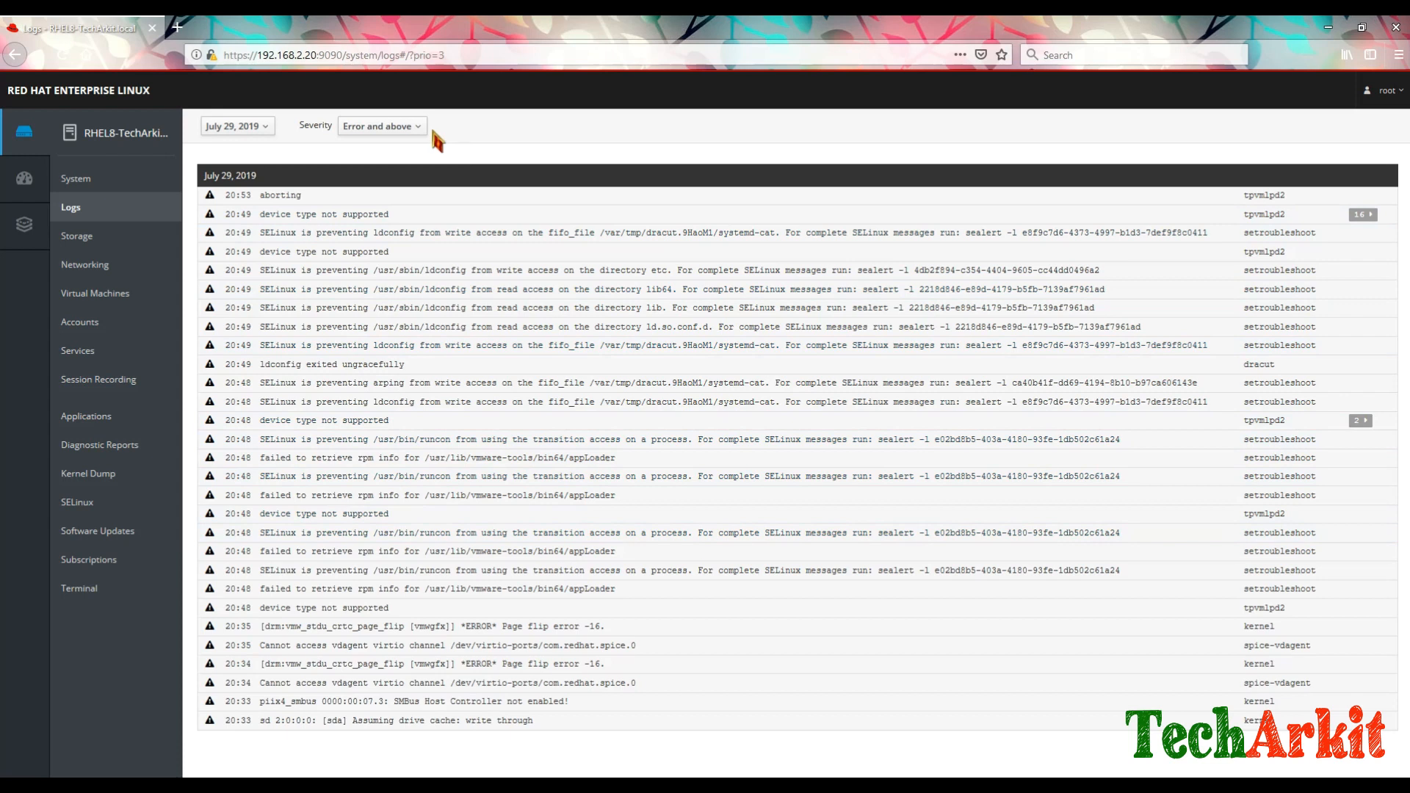
click(396, 127)
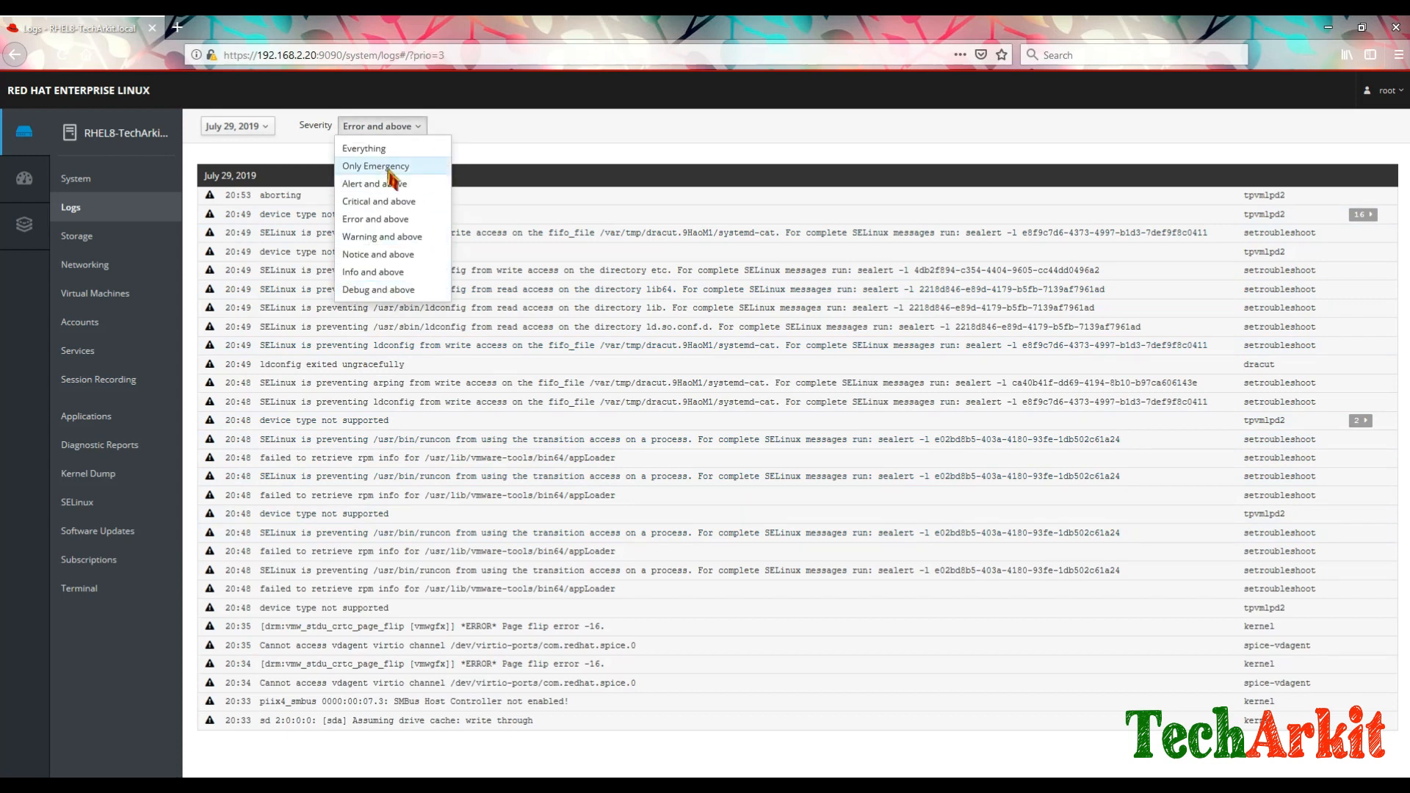
click(389, 168)
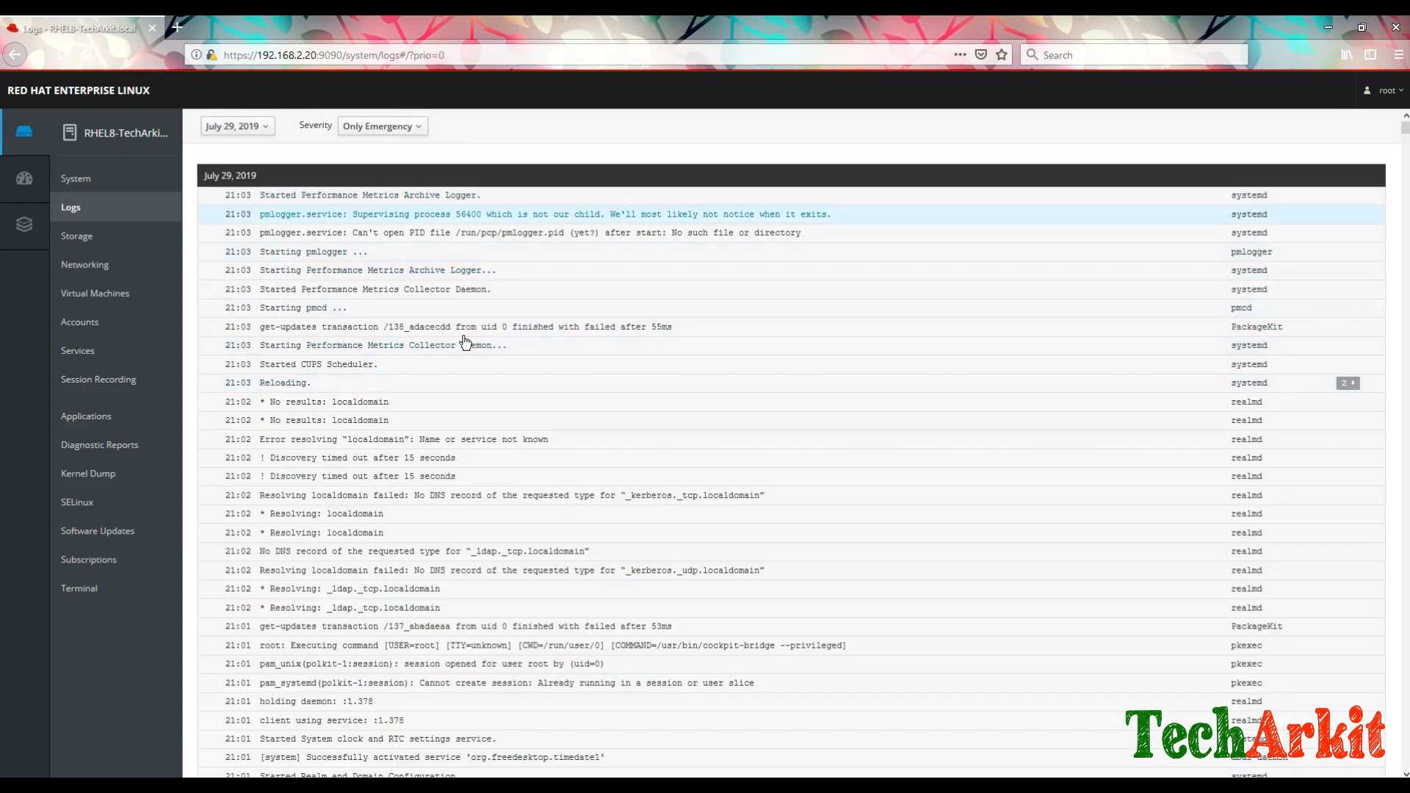
Step: Switch the log severity filter to Everything, then to Debug and above
scroll(575, 482, down, 3)
scroll(575, 482, up, 3)
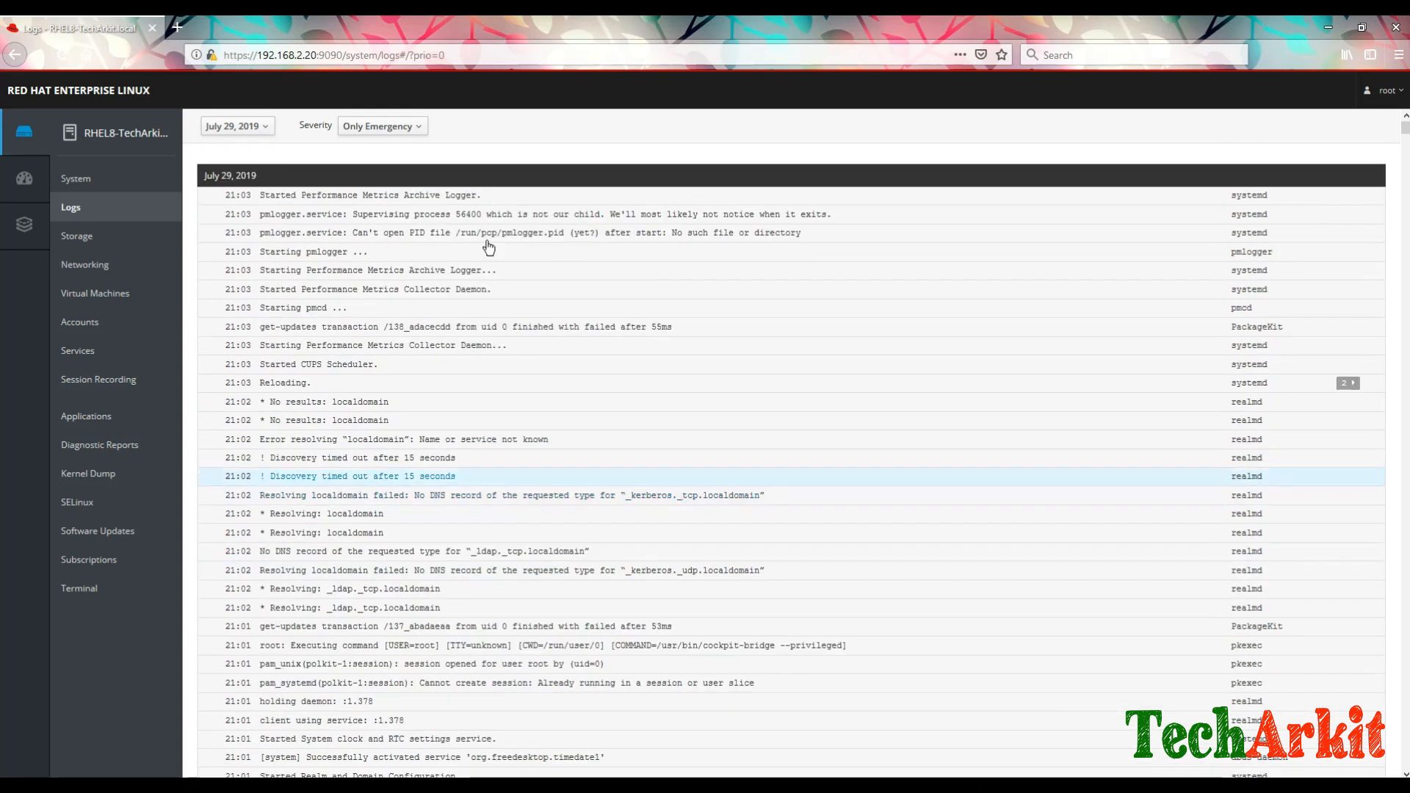
click(408, 131)
click(389, 146)
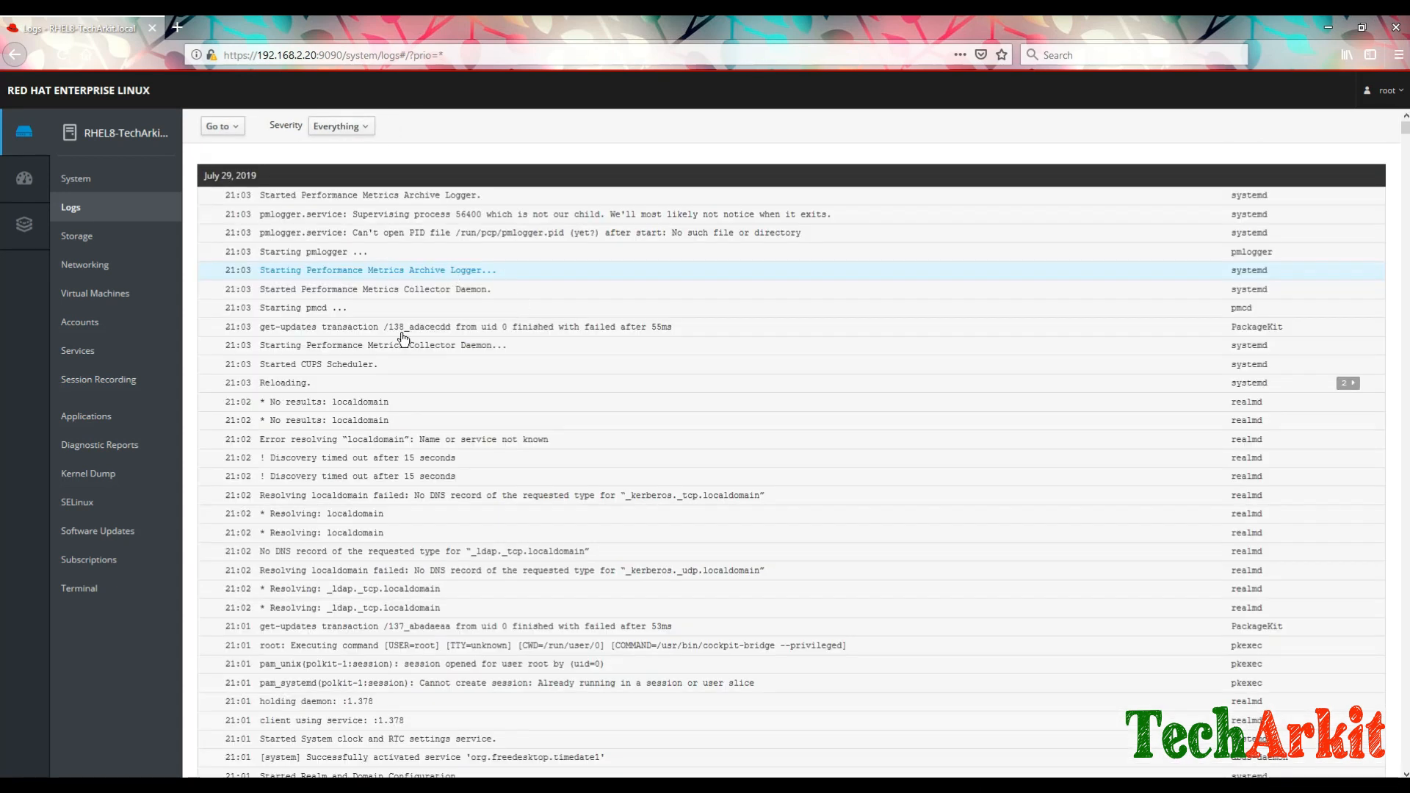
scroll(697, 439, down, 5)
scroll(696, 439, up, 5)
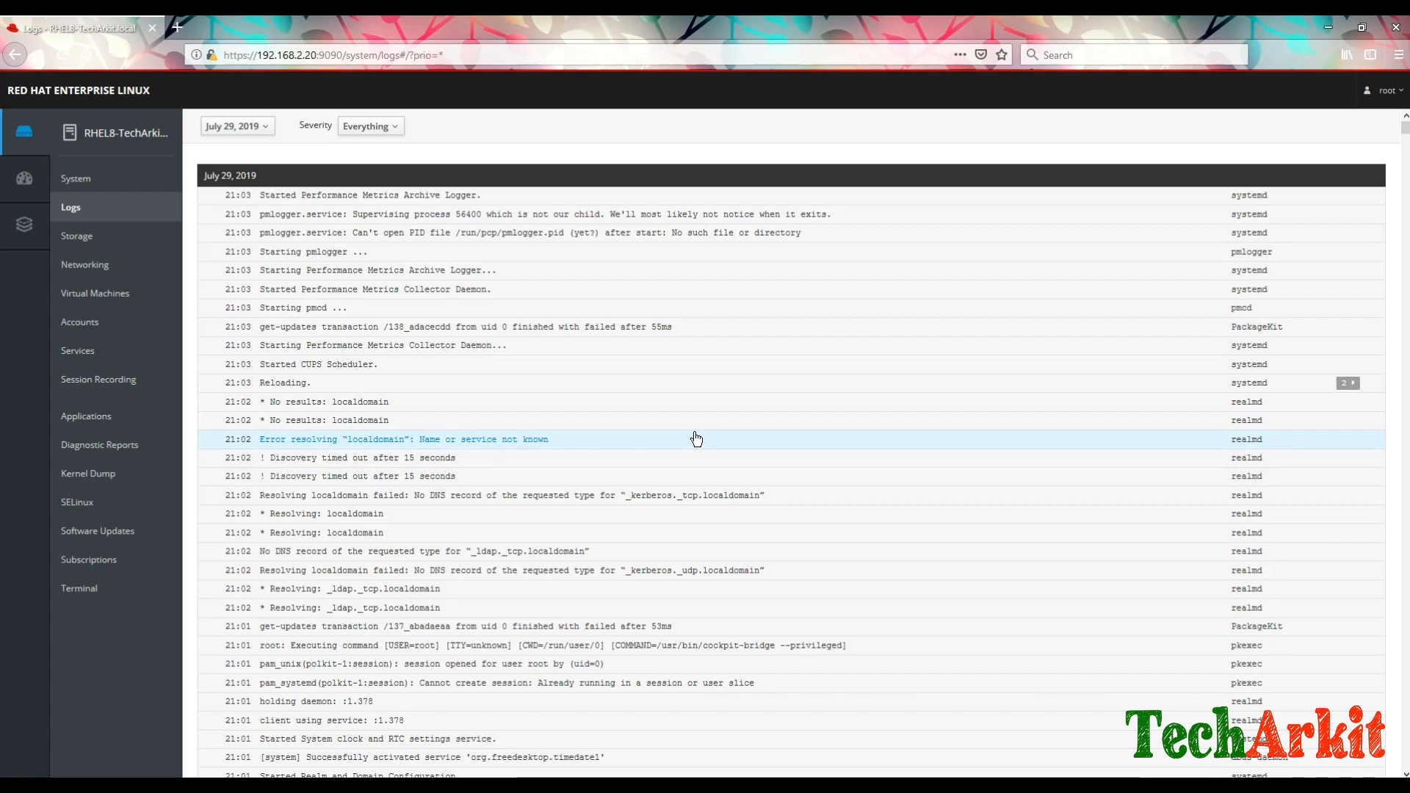
click(393, 127)
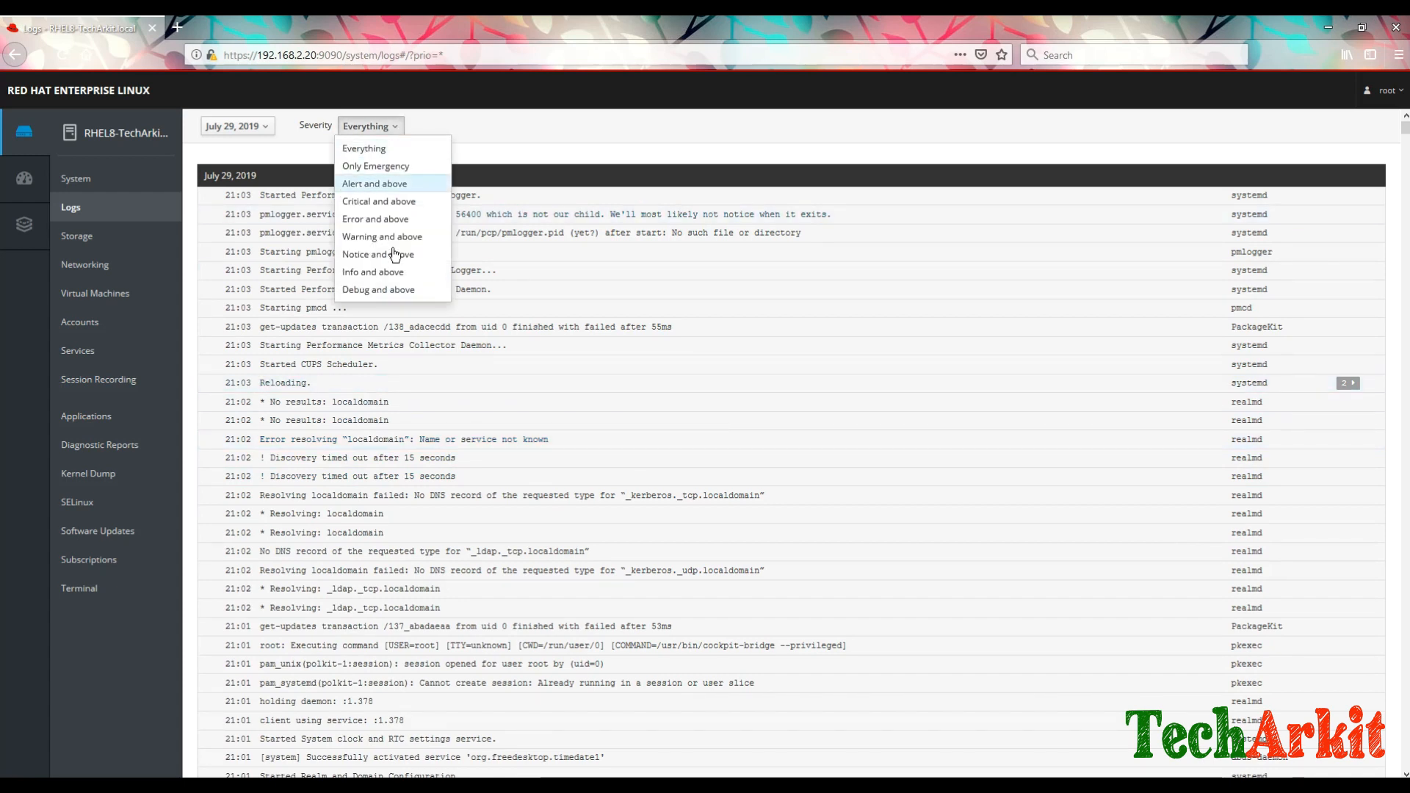
click(379, 289)
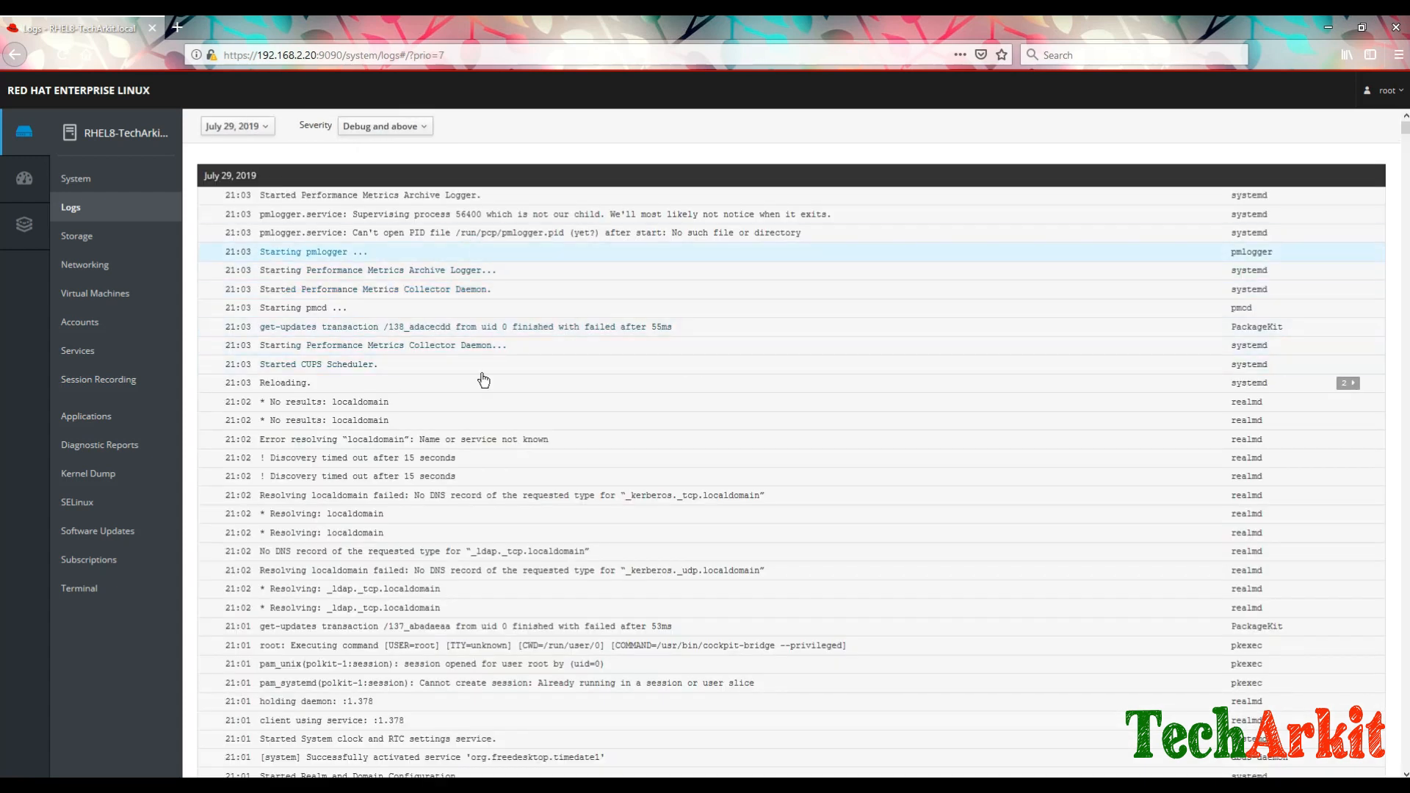
scroll(485, 462, down, 4)
scroll(495, 467, up, 5)
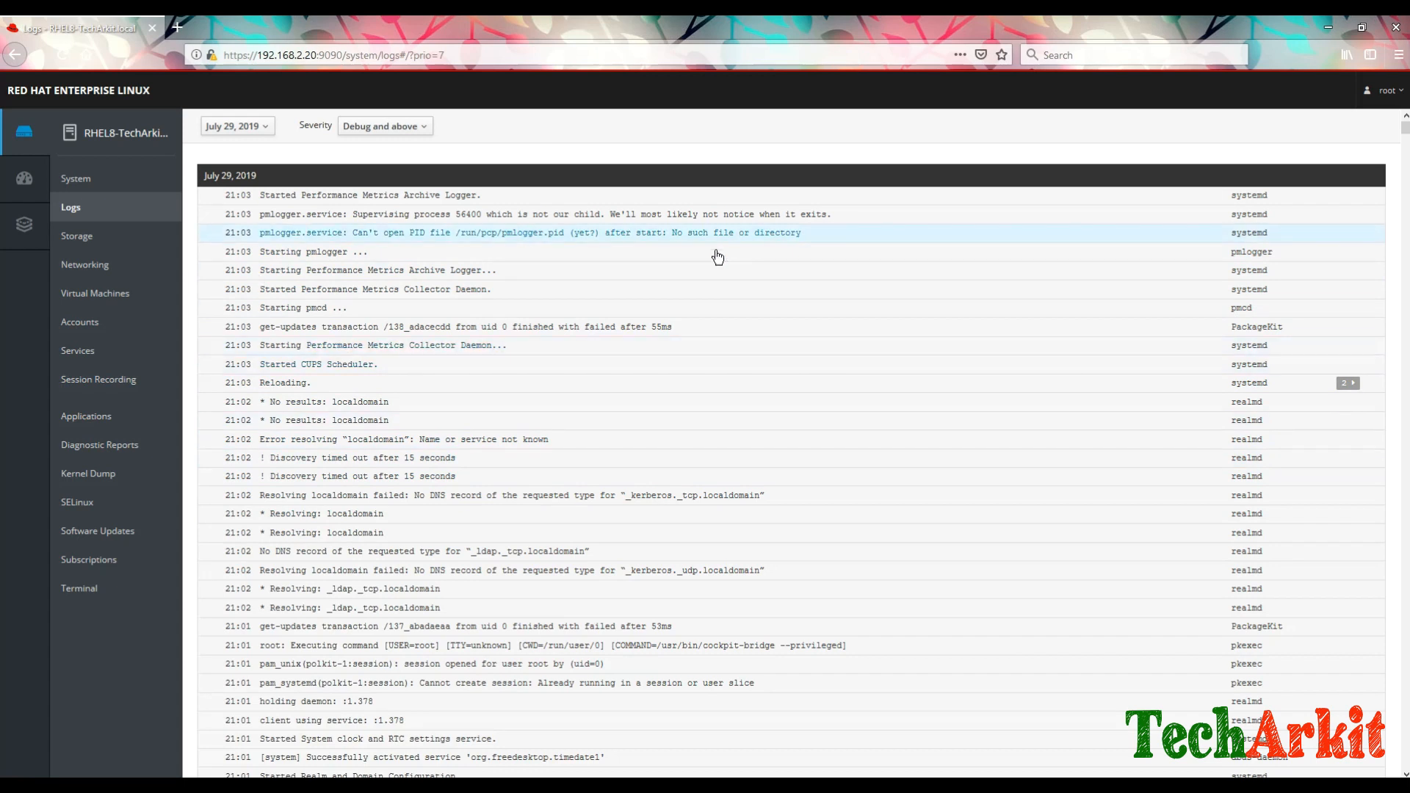
click(79, 240)
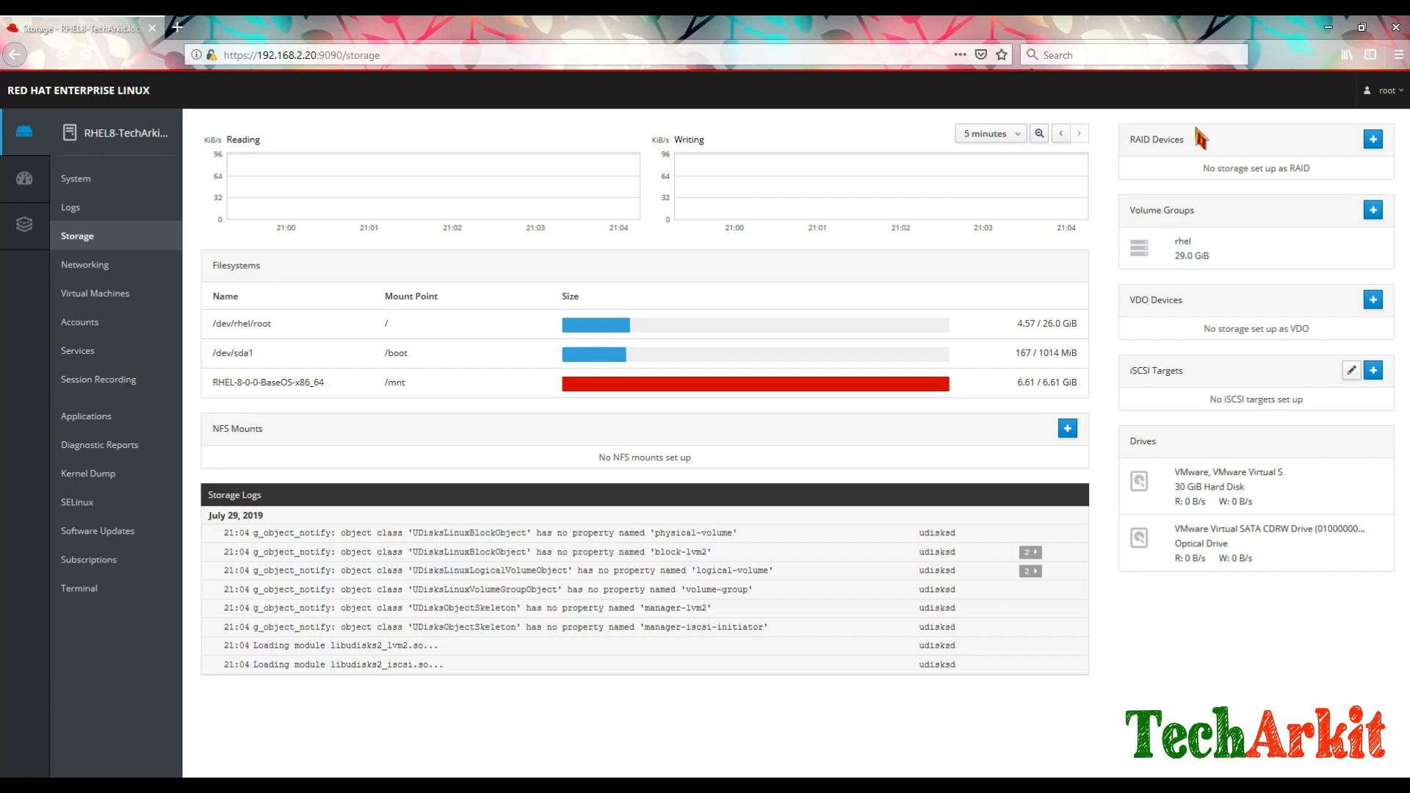
click(1175, 253)
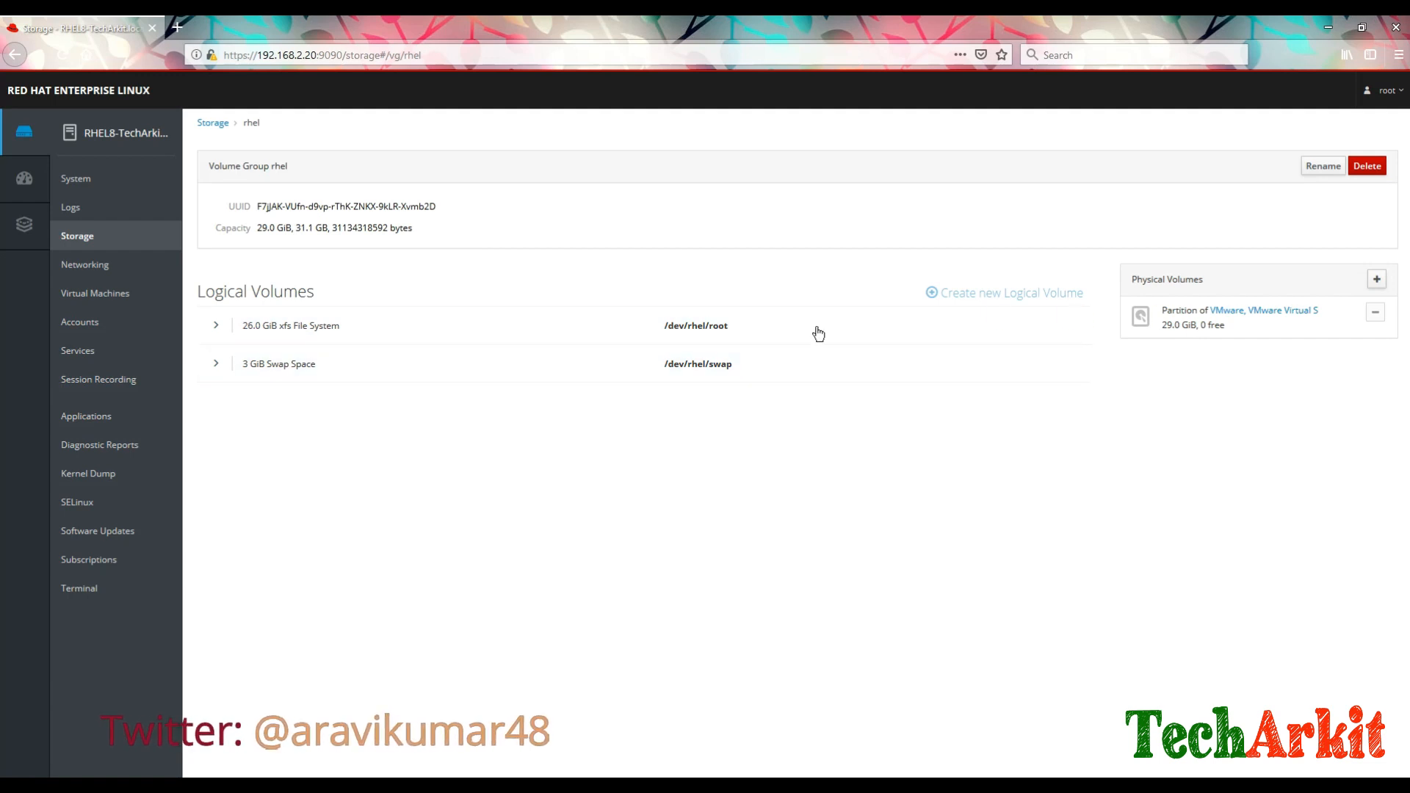
click(220, 330)
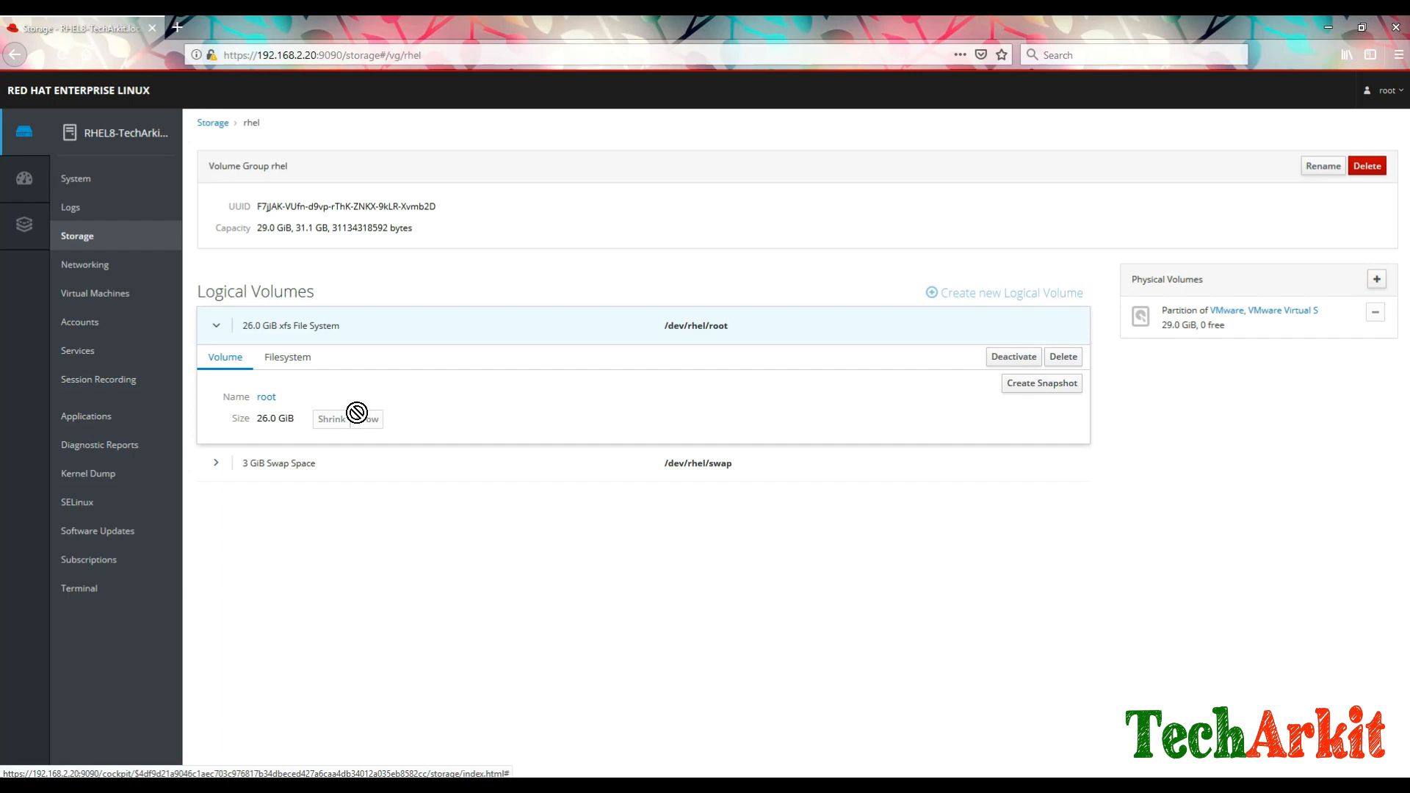
mouse_move(372, 425)
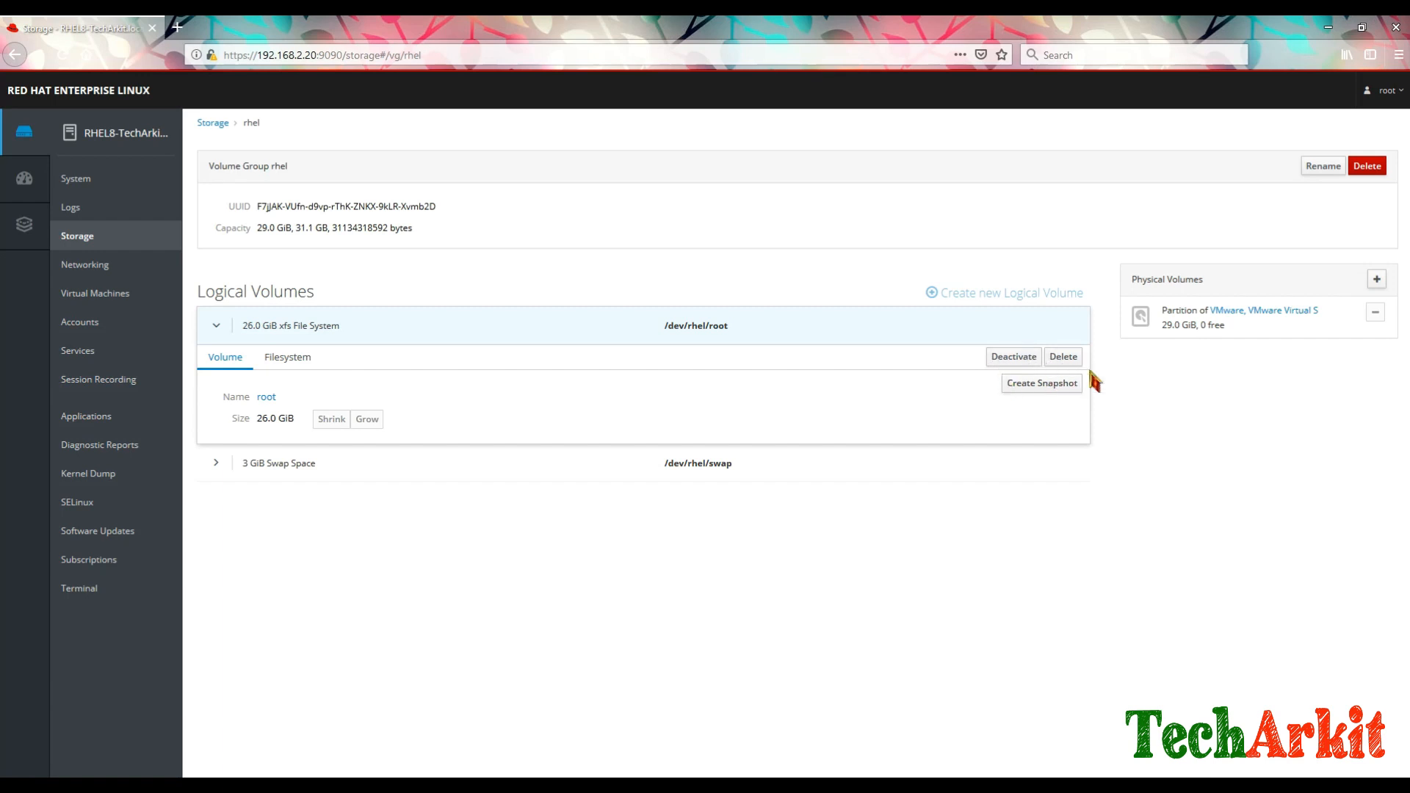
click(289, 360)
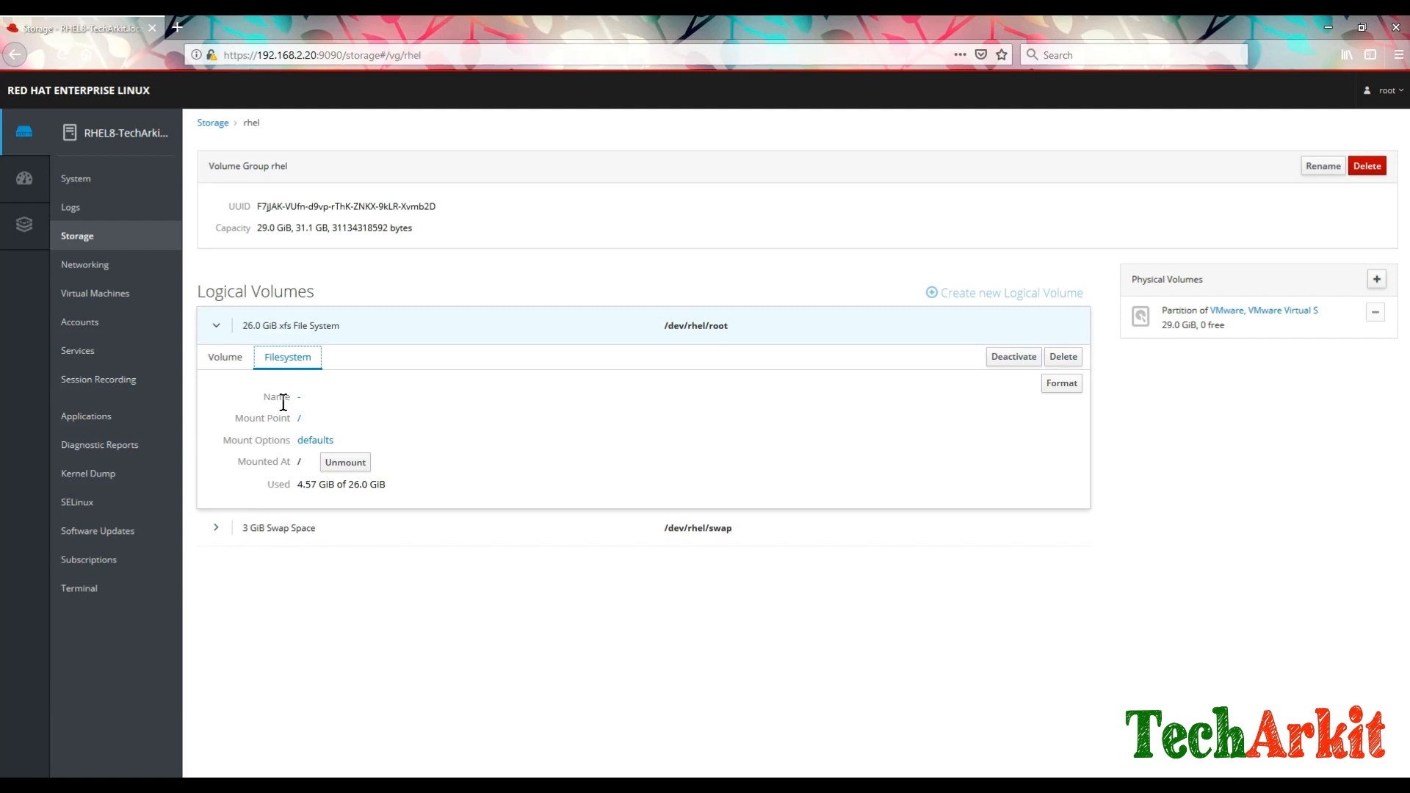
click(223, 360)
click(224, 359)
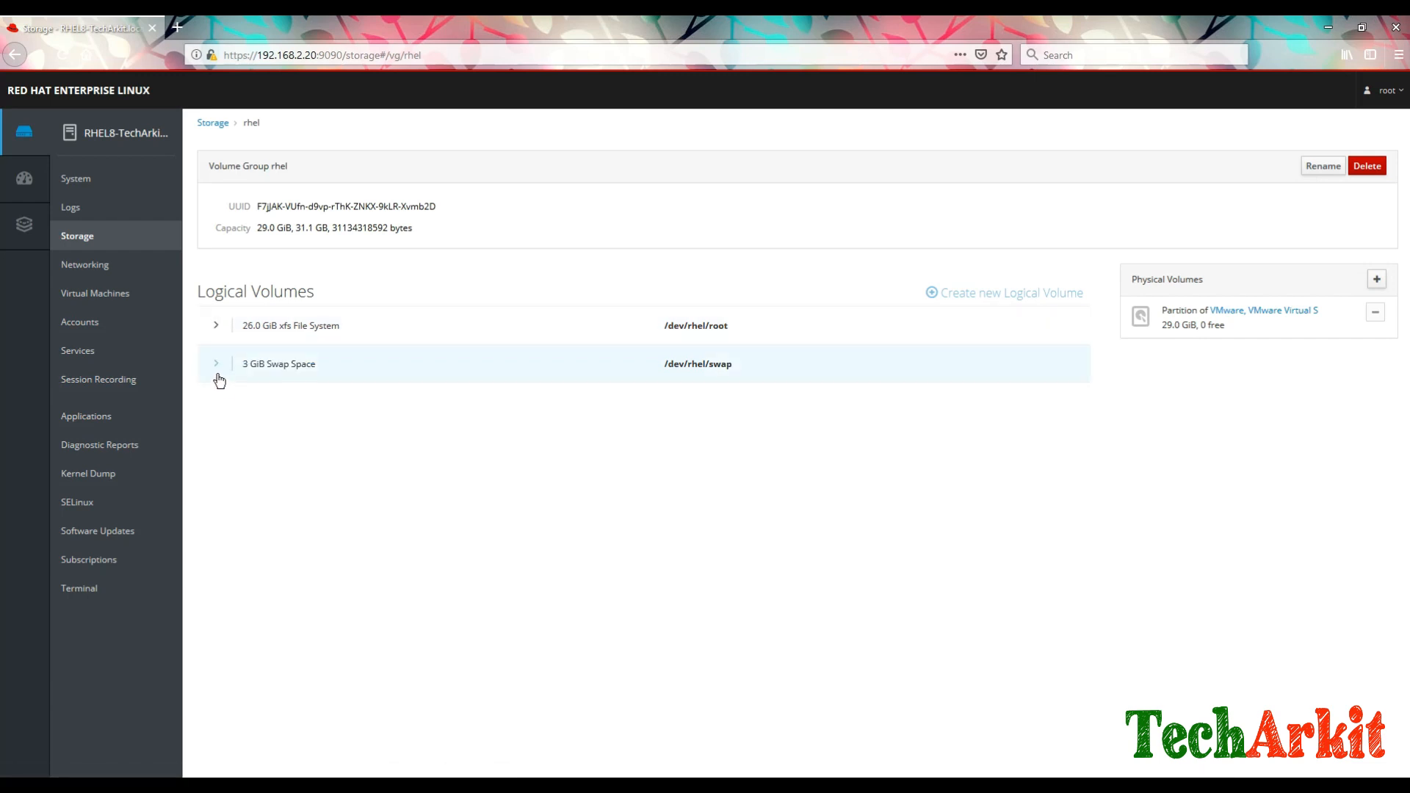
click(218, 378)
click(283, 405)
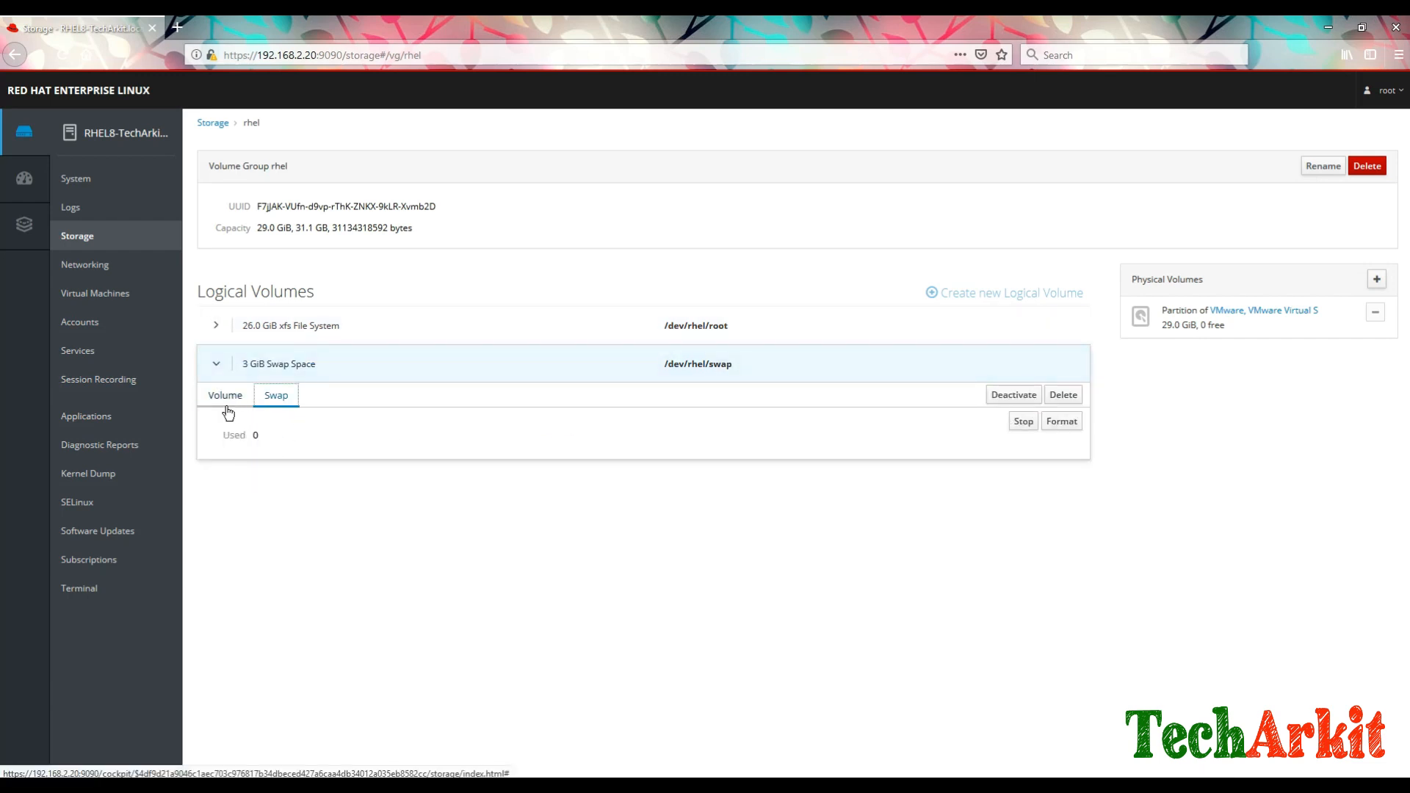
click(224, 403)
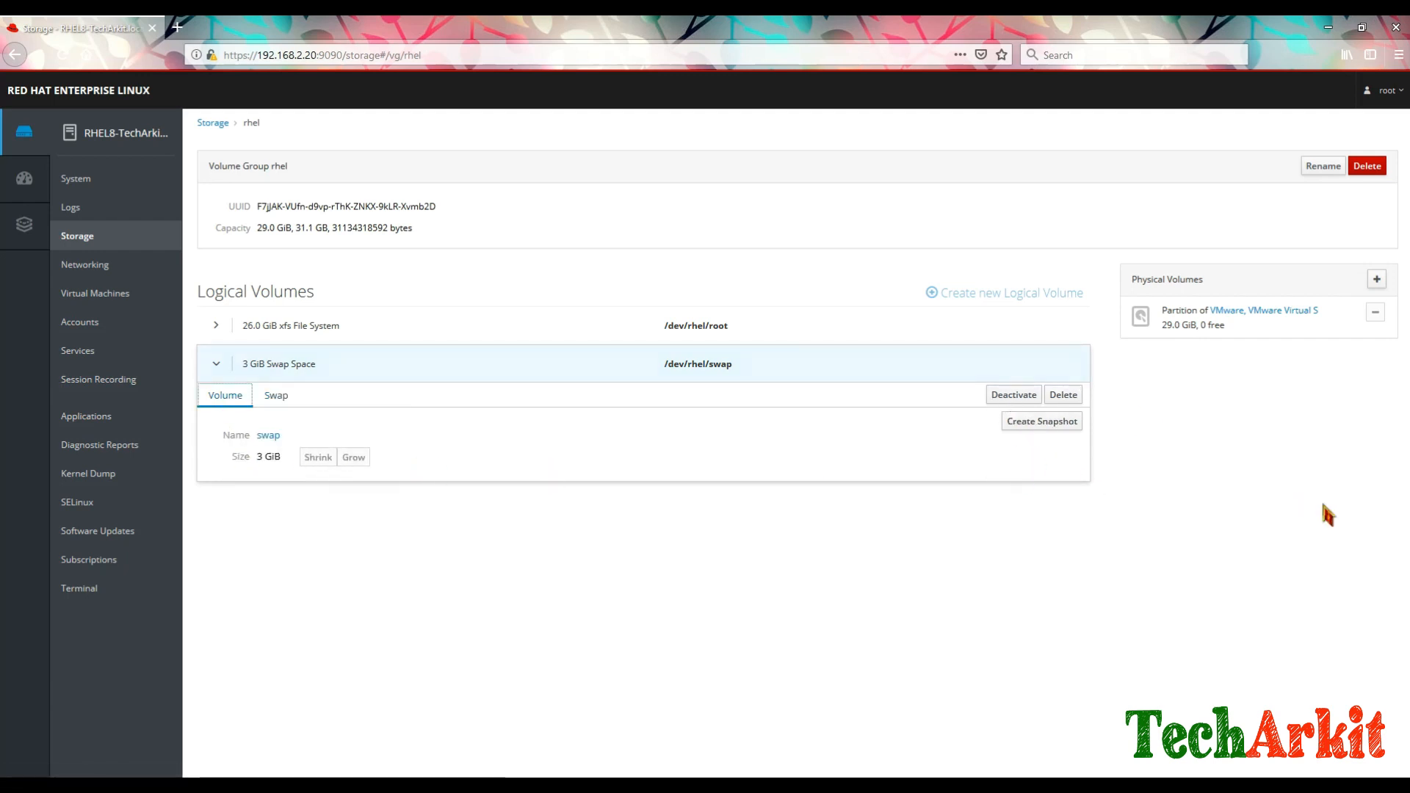
click(214, 361)
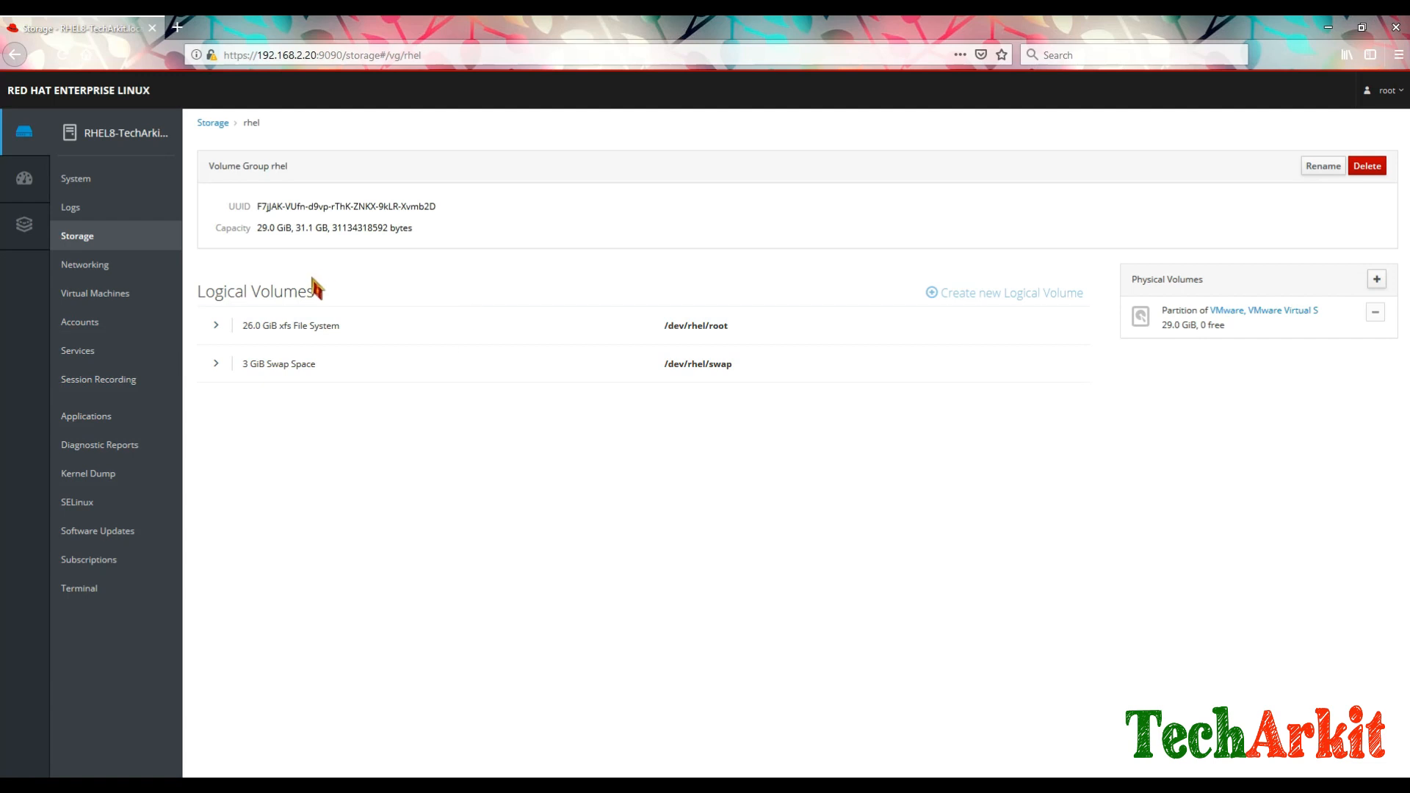
click(213, 124)
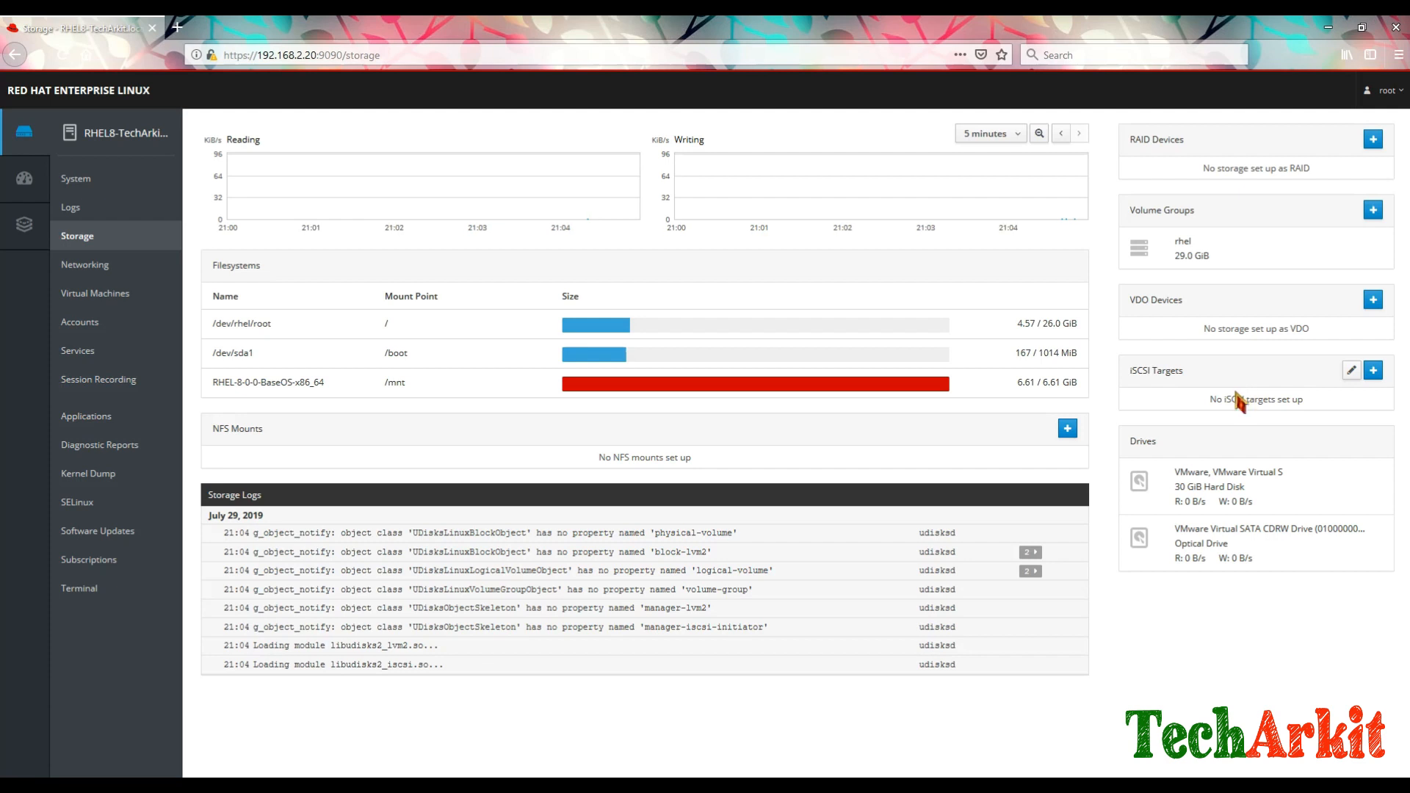
click(1372, 371)
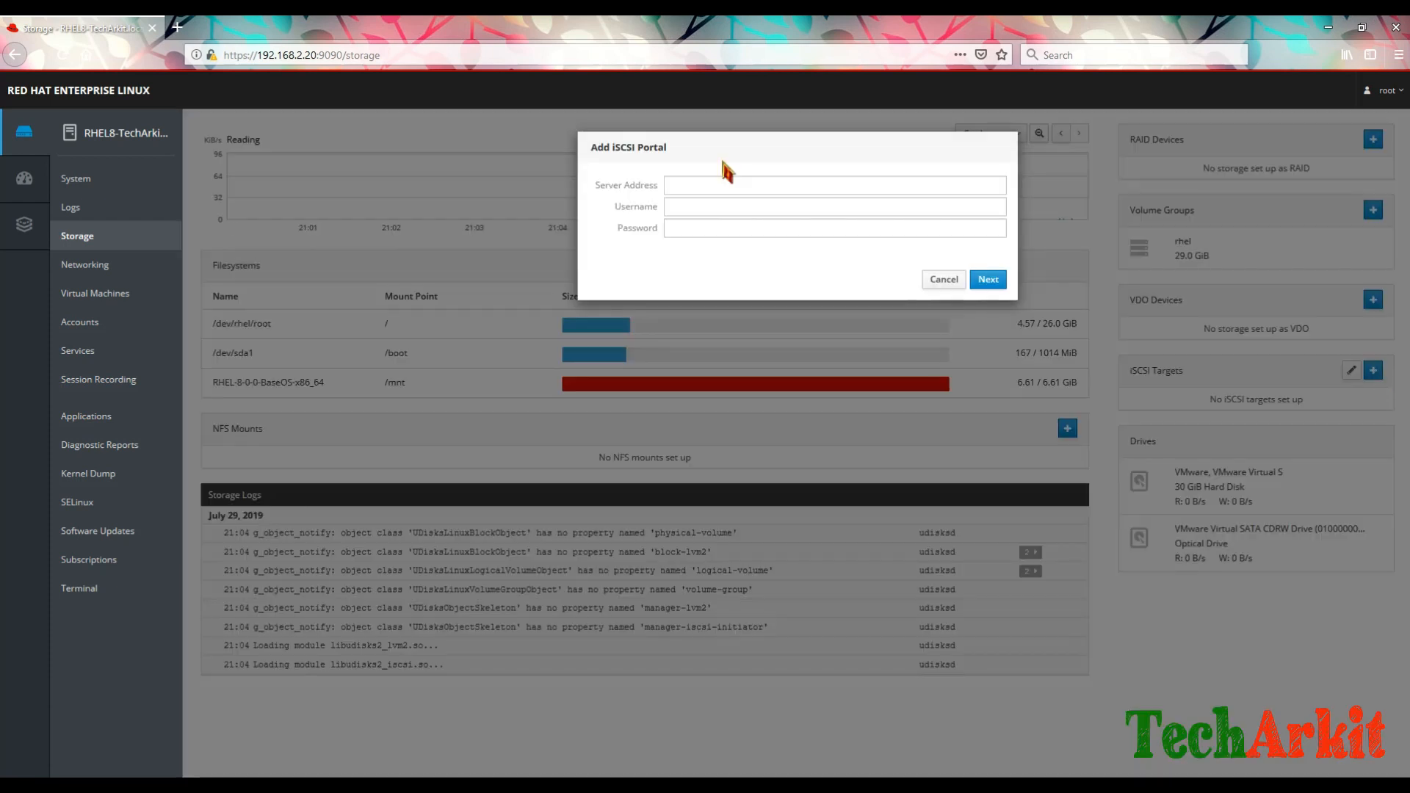
click(691, 185)
click(691, 207)
click(689, 185)
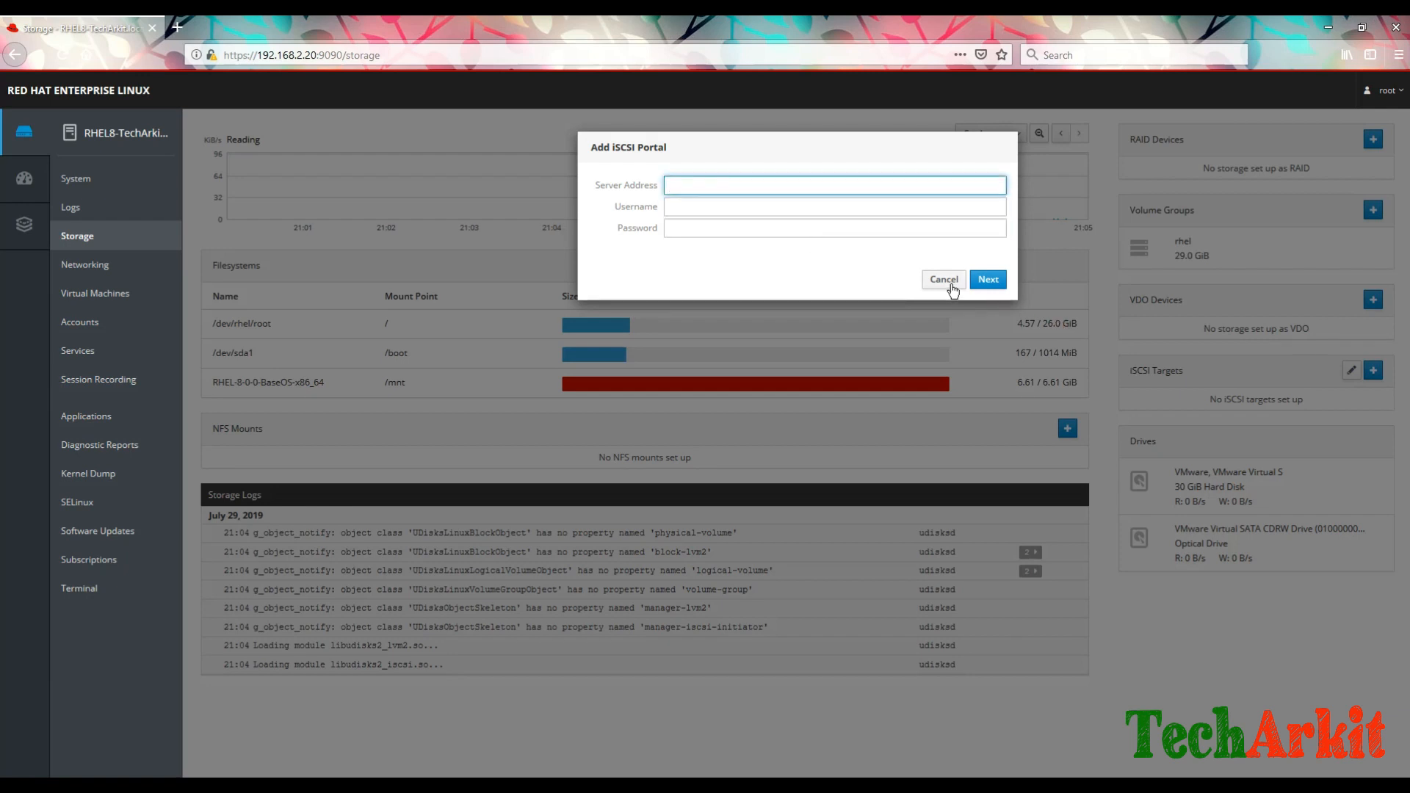
click(683, 210)
click(686, 226)
click(943, 280)
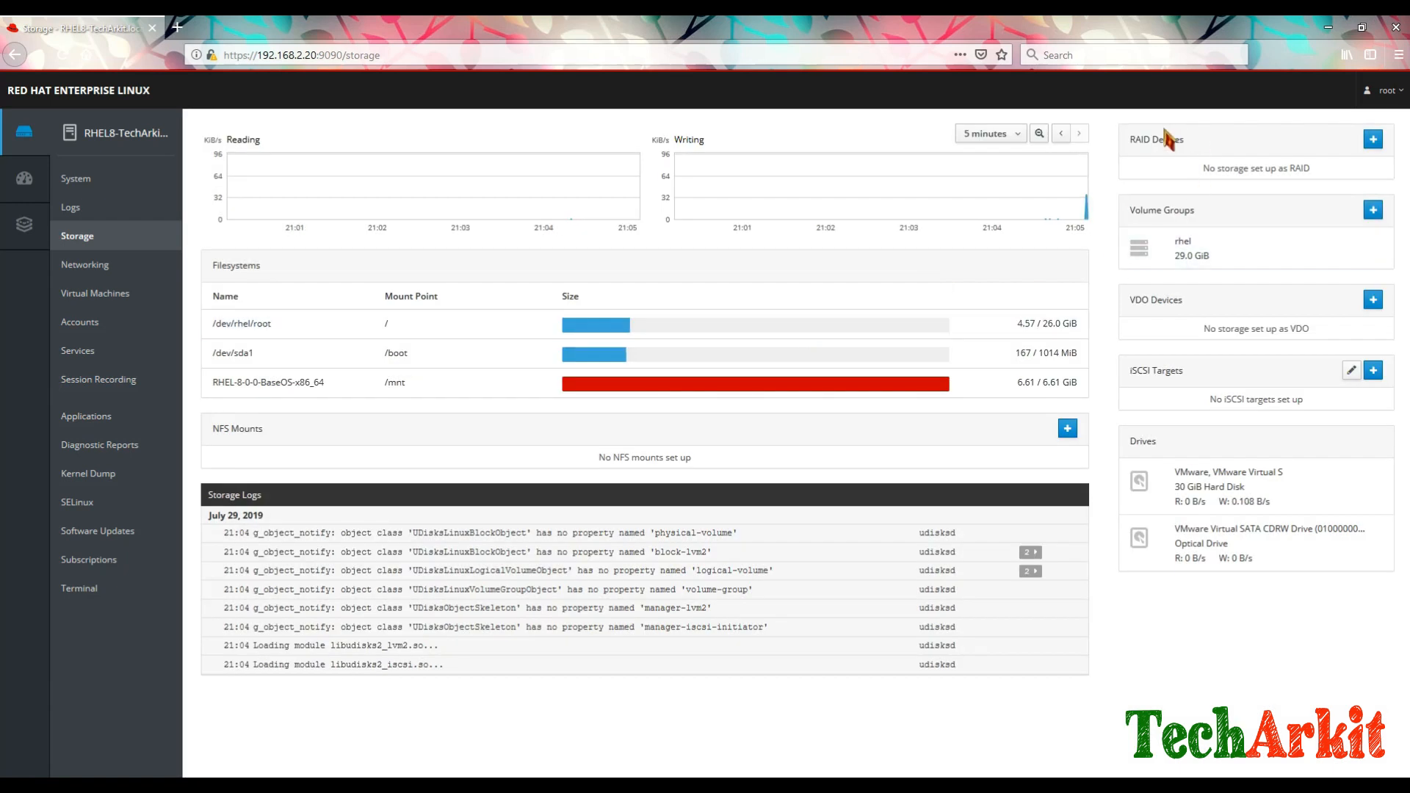
Step: Try creating a RAID 5 device, then cancel since no disks are available
click(1373, 139)
click(752, 211)
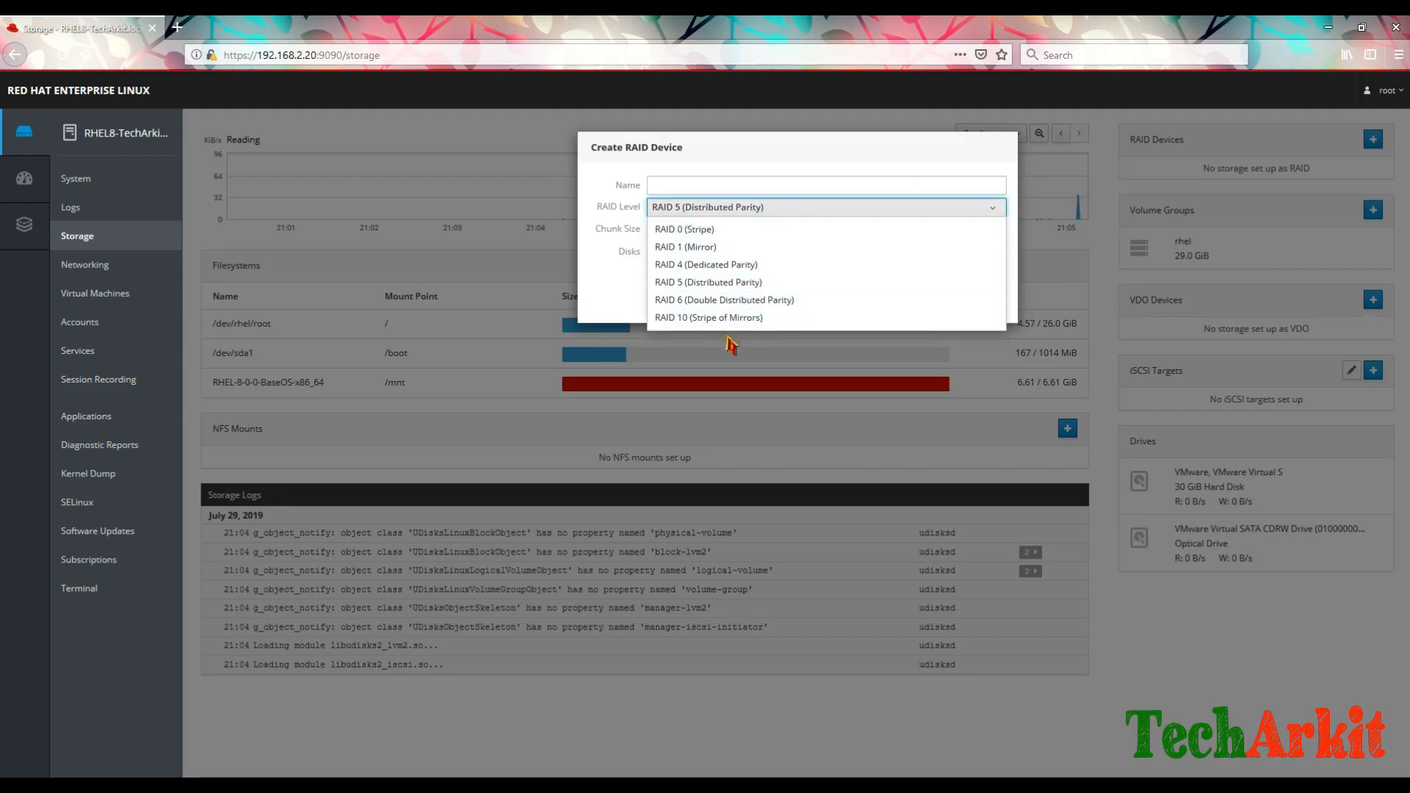
click(619, 301)
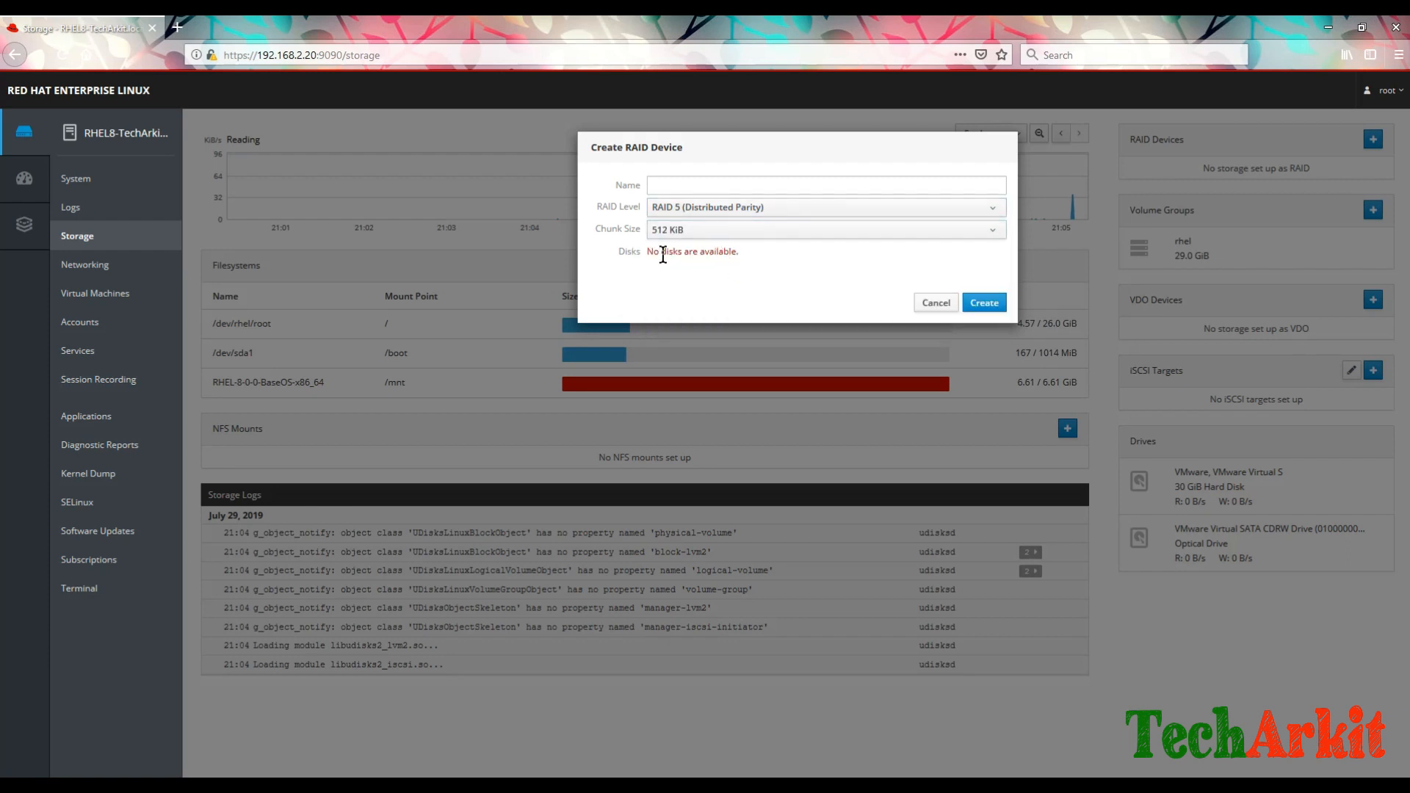
click(934, 307)
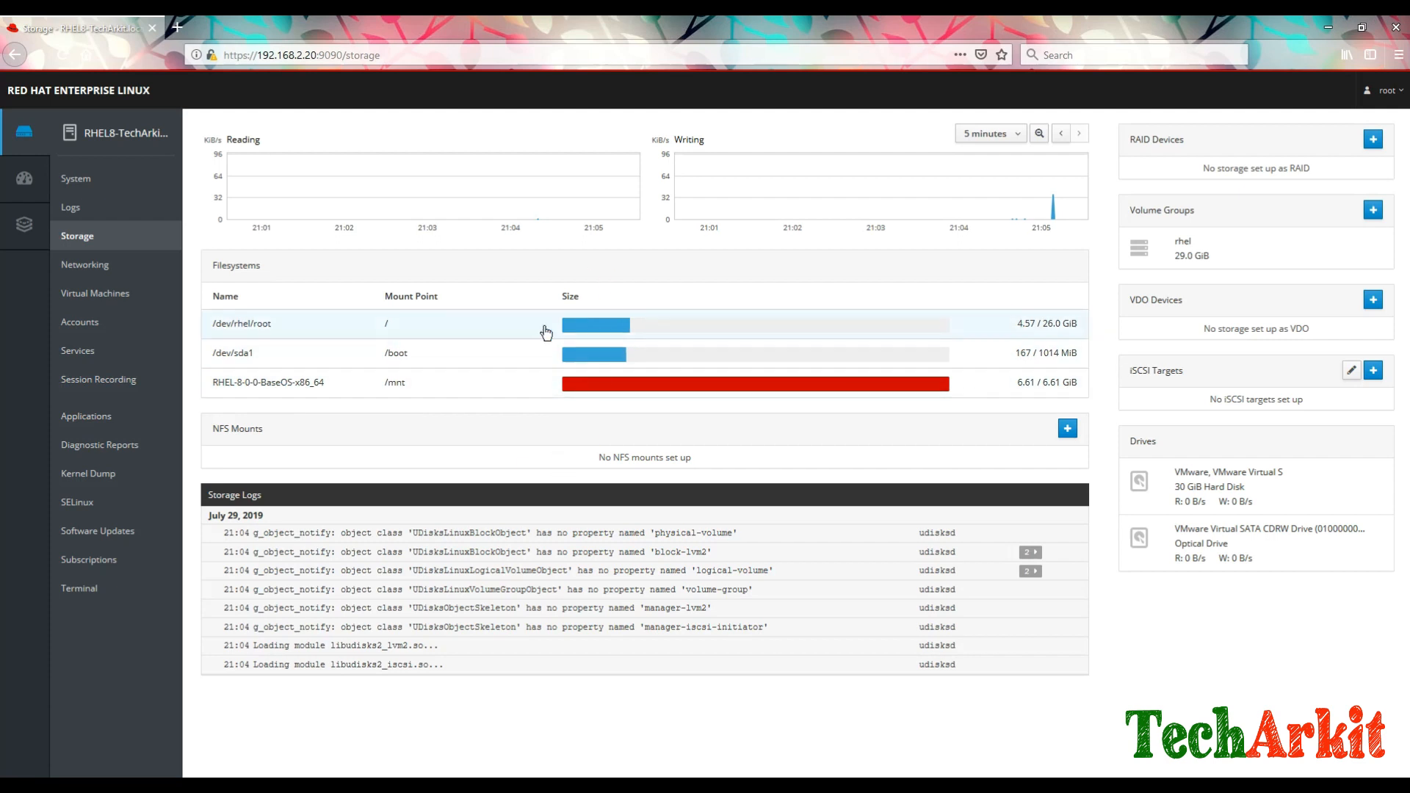
click(72, 274)
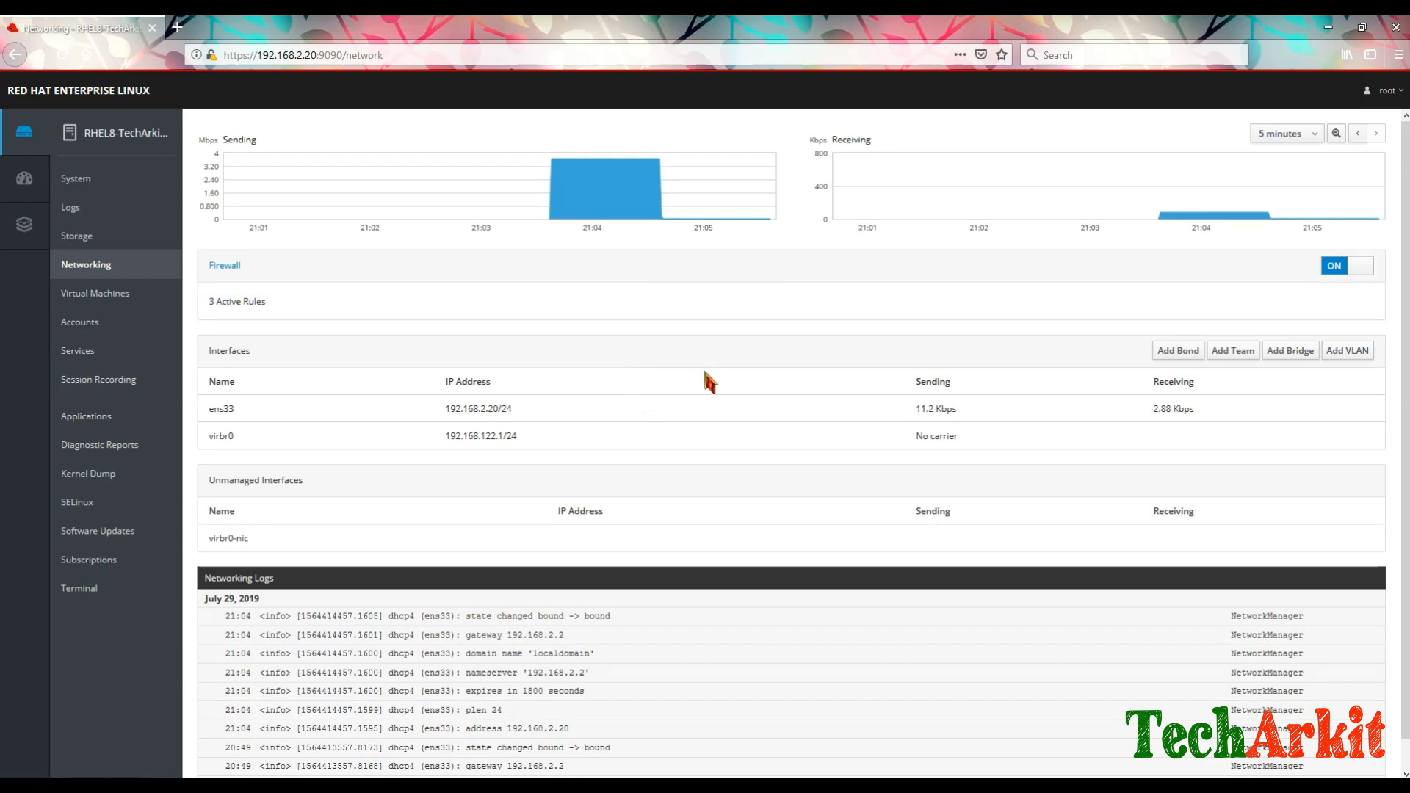
click(1189, 357)
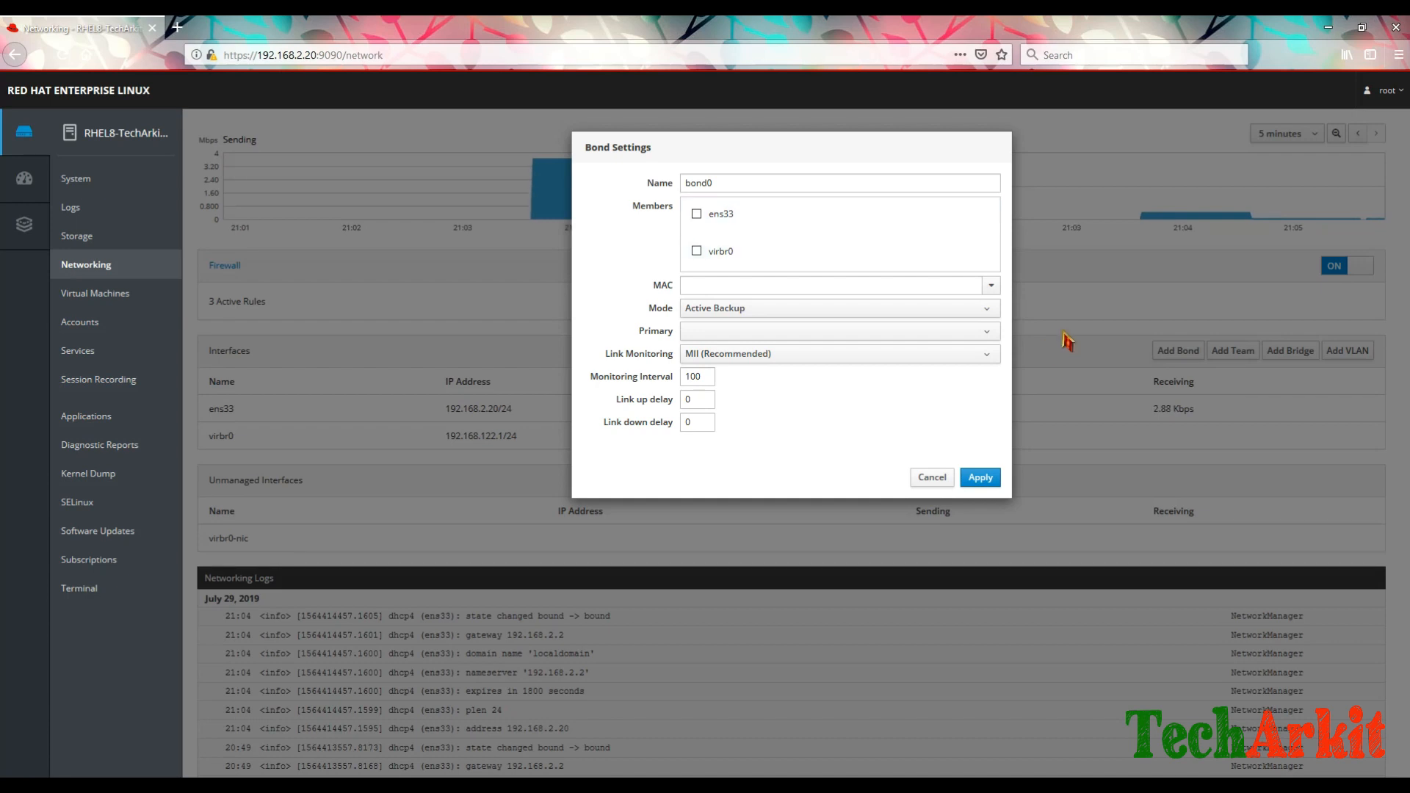
click(806, 312)
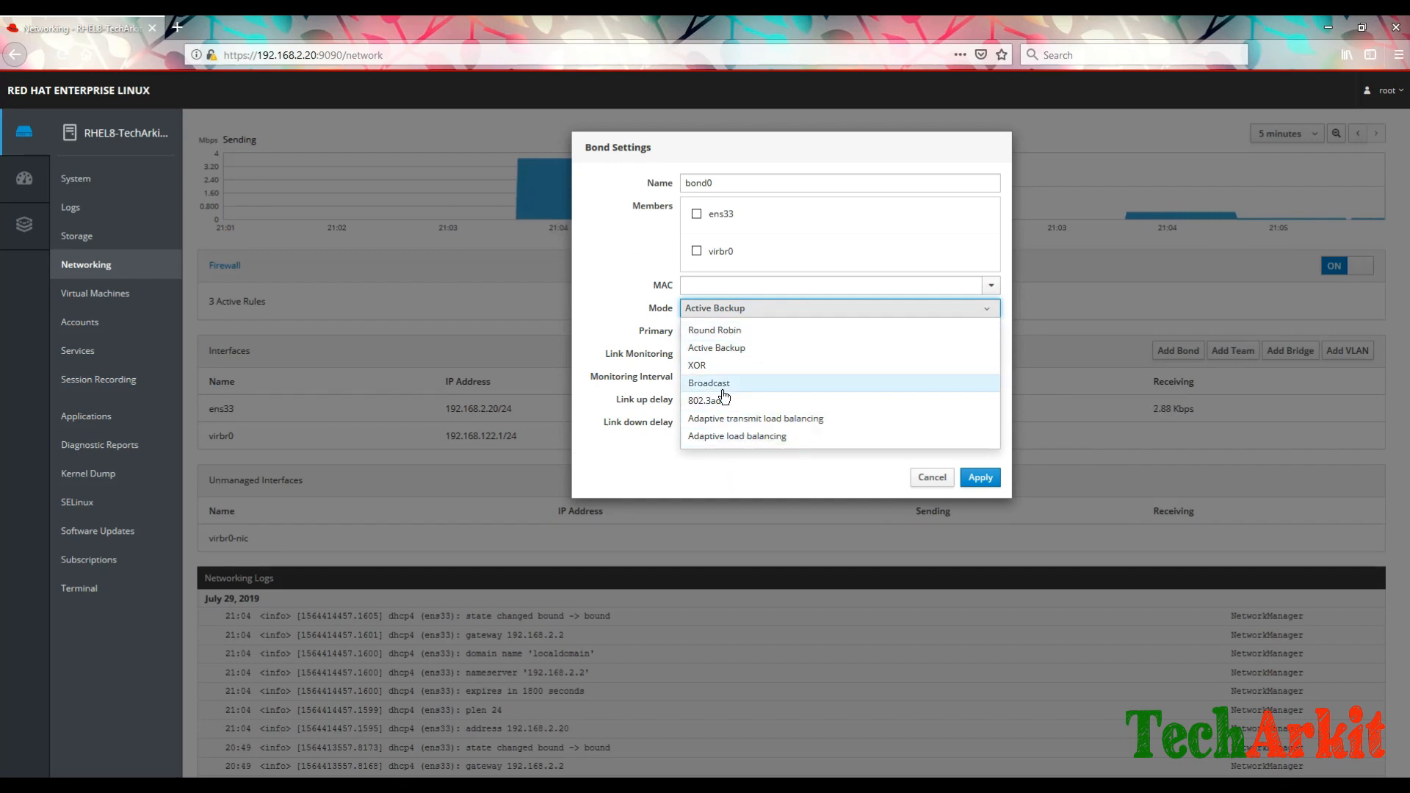
click(709, 465)
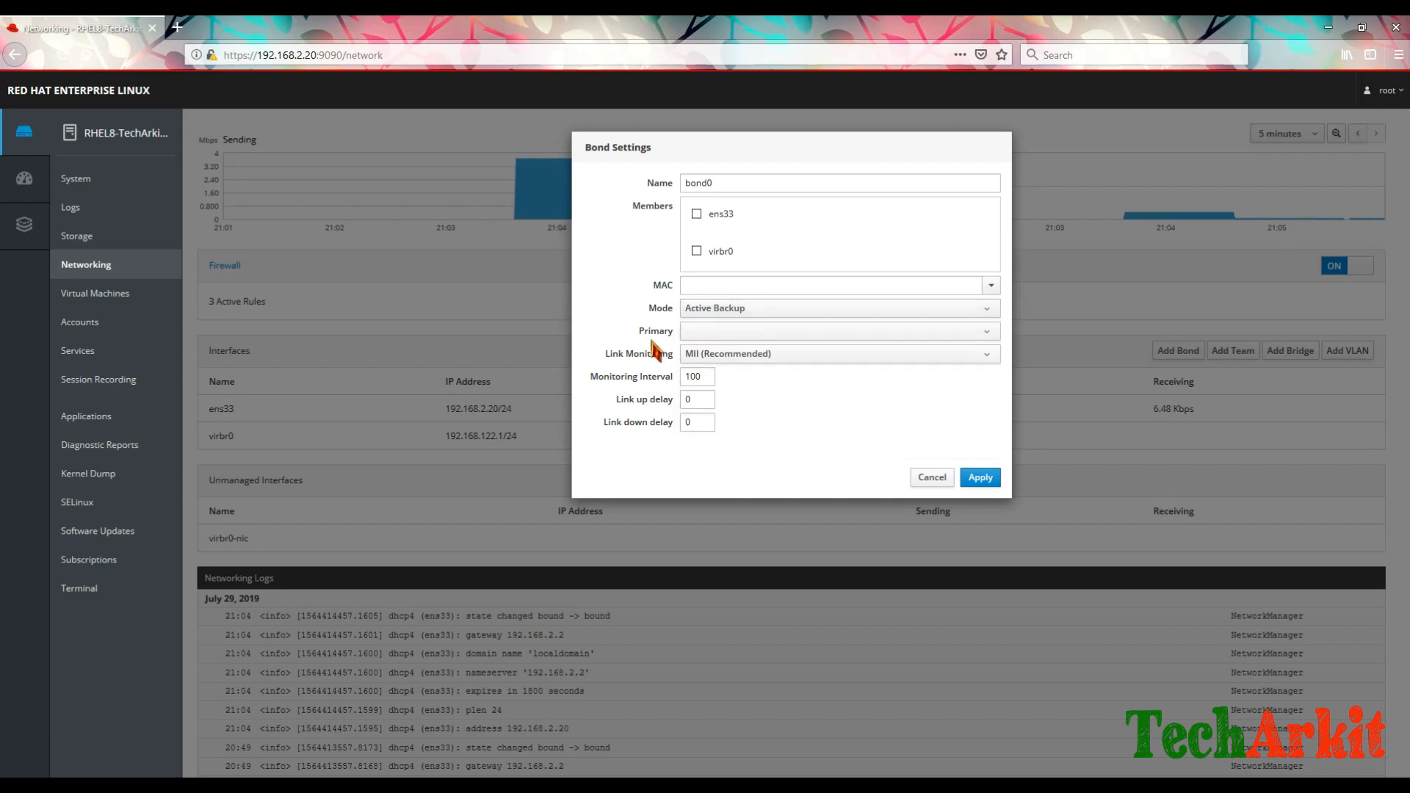
click(810, 335)
click(811, 334)
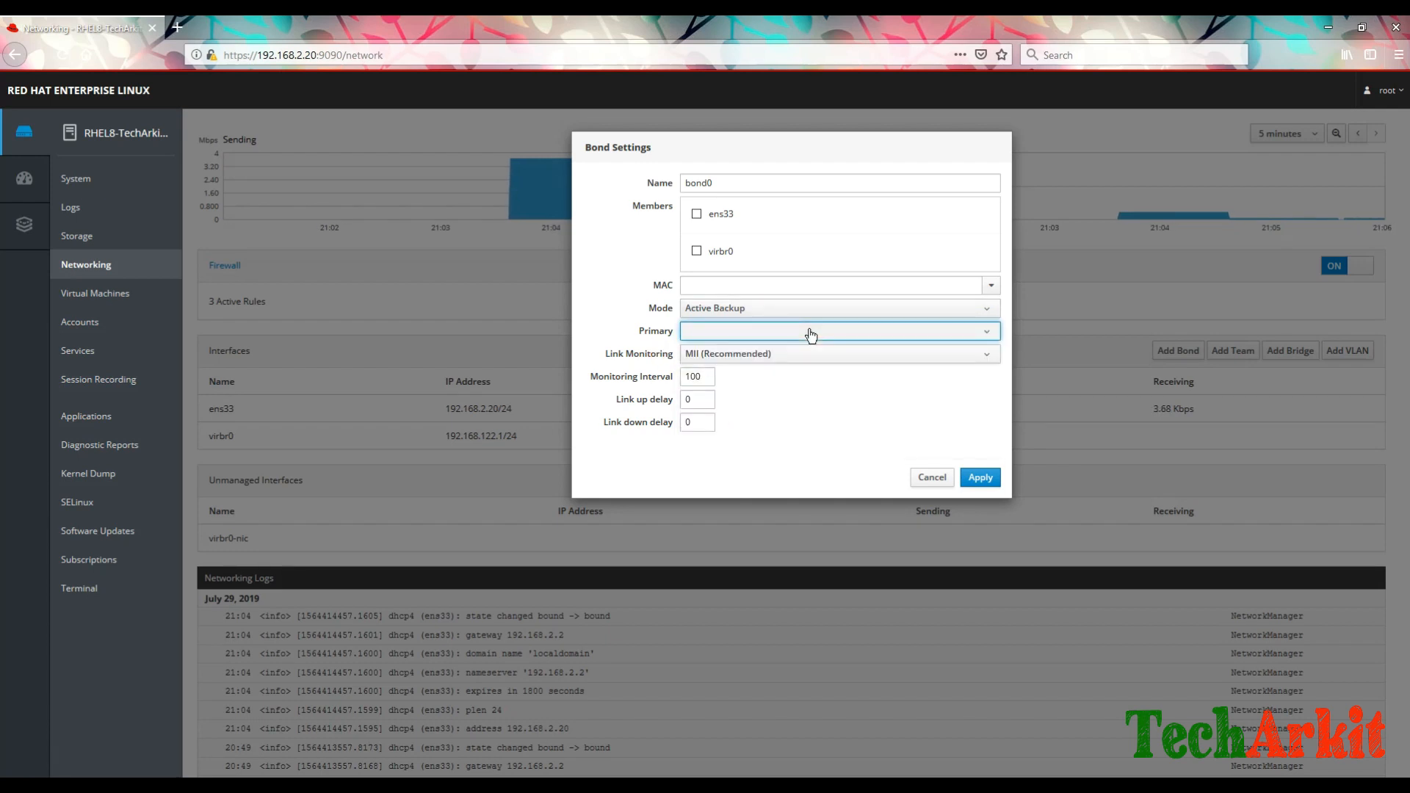
click(813, 355)
click(813, 359)
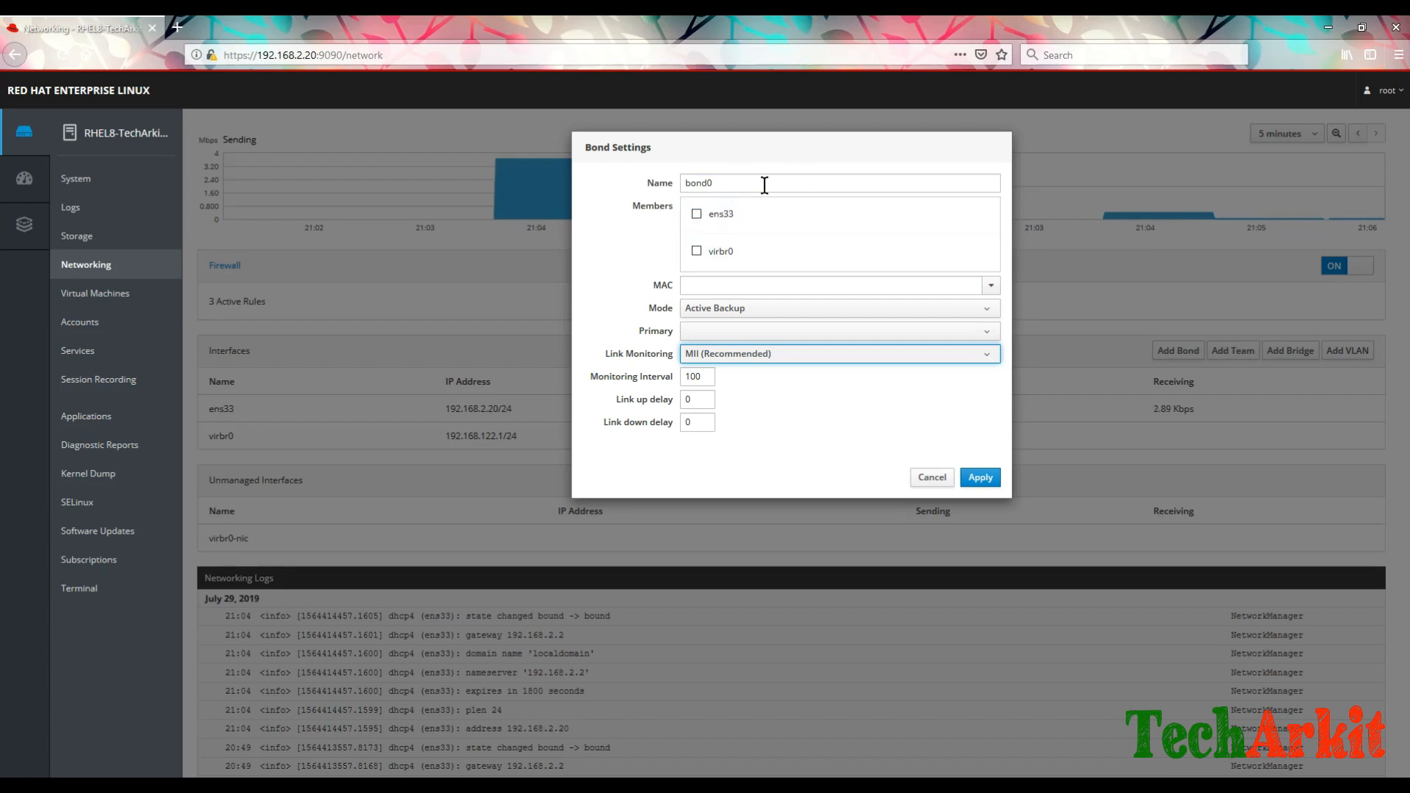
click(935, 480)
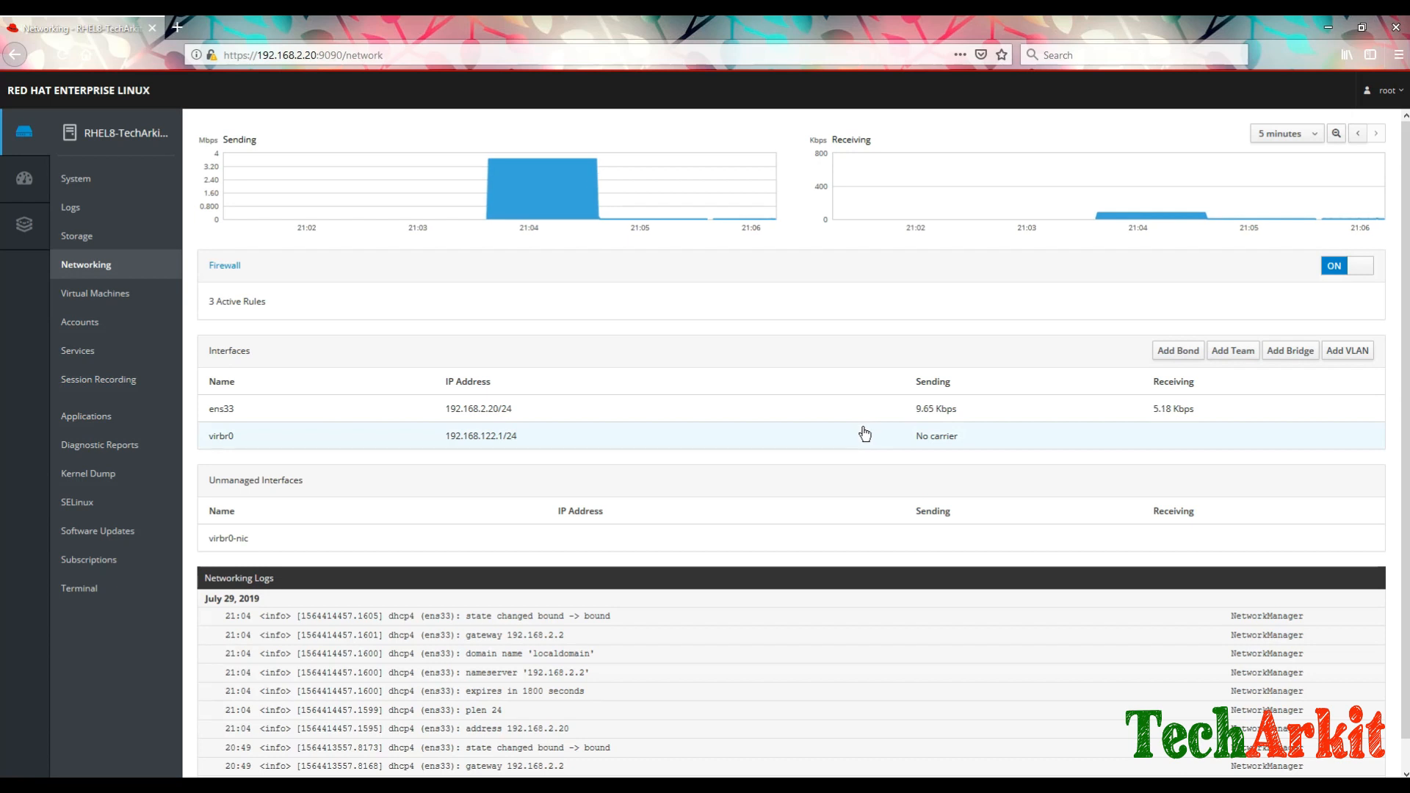
click(1234, 351)
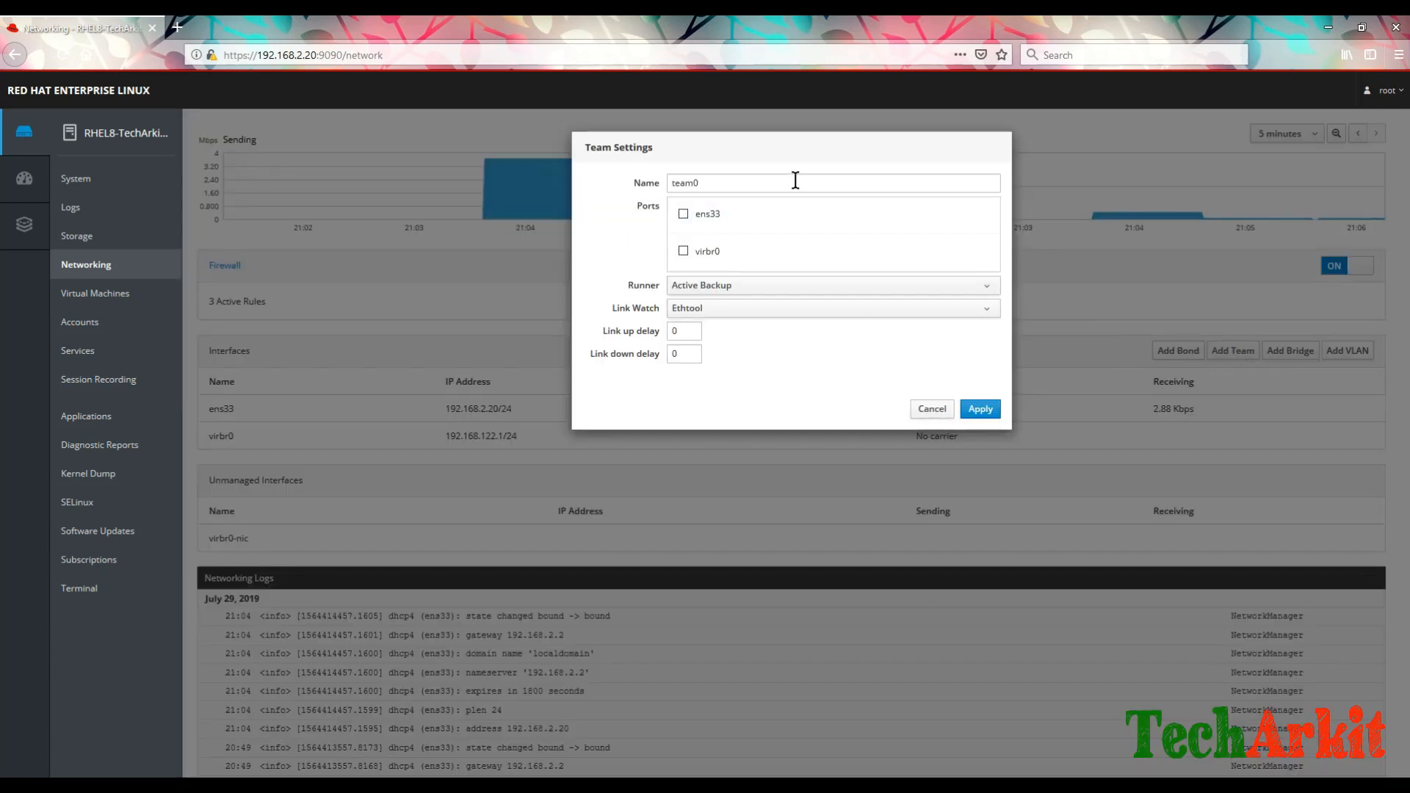
click(854, 290)
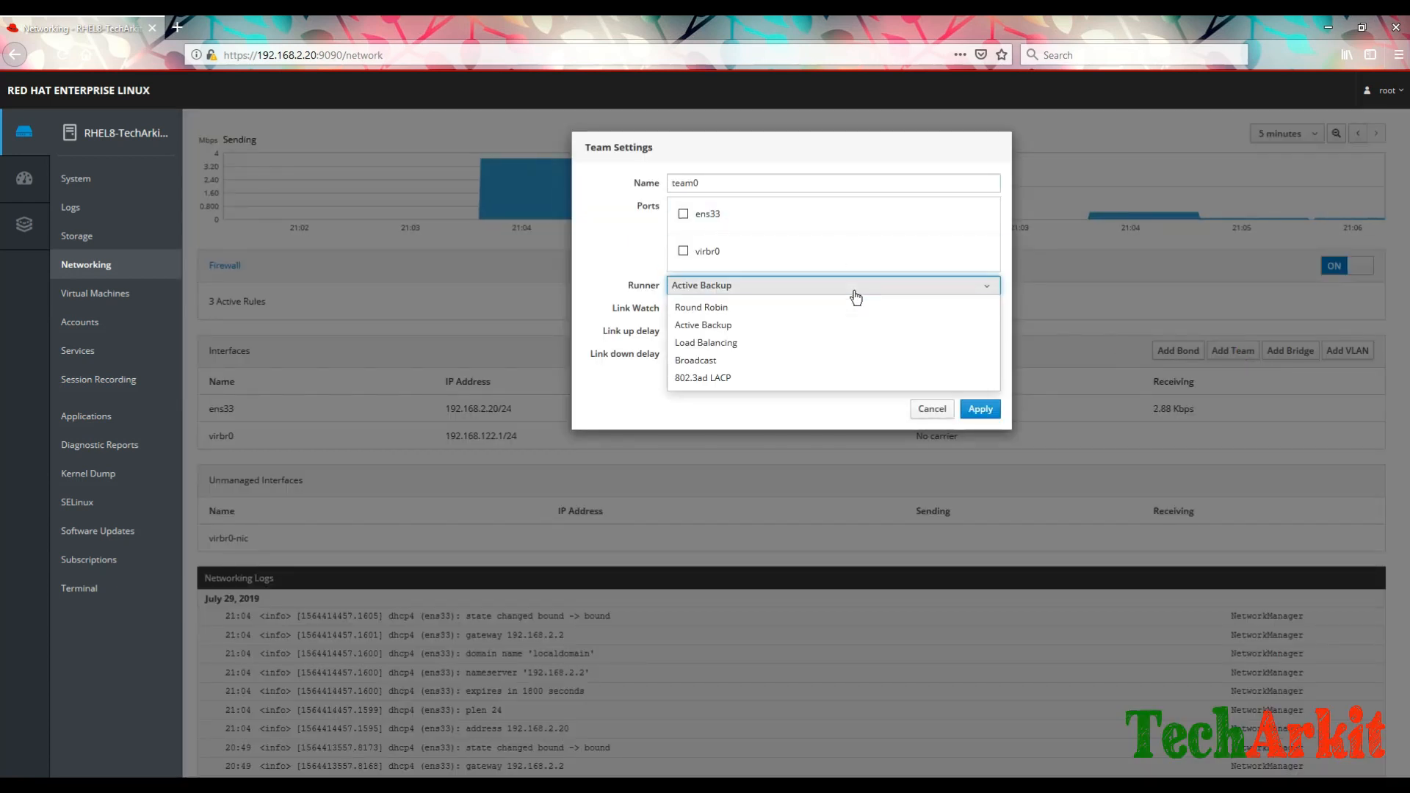
click(614, 405)
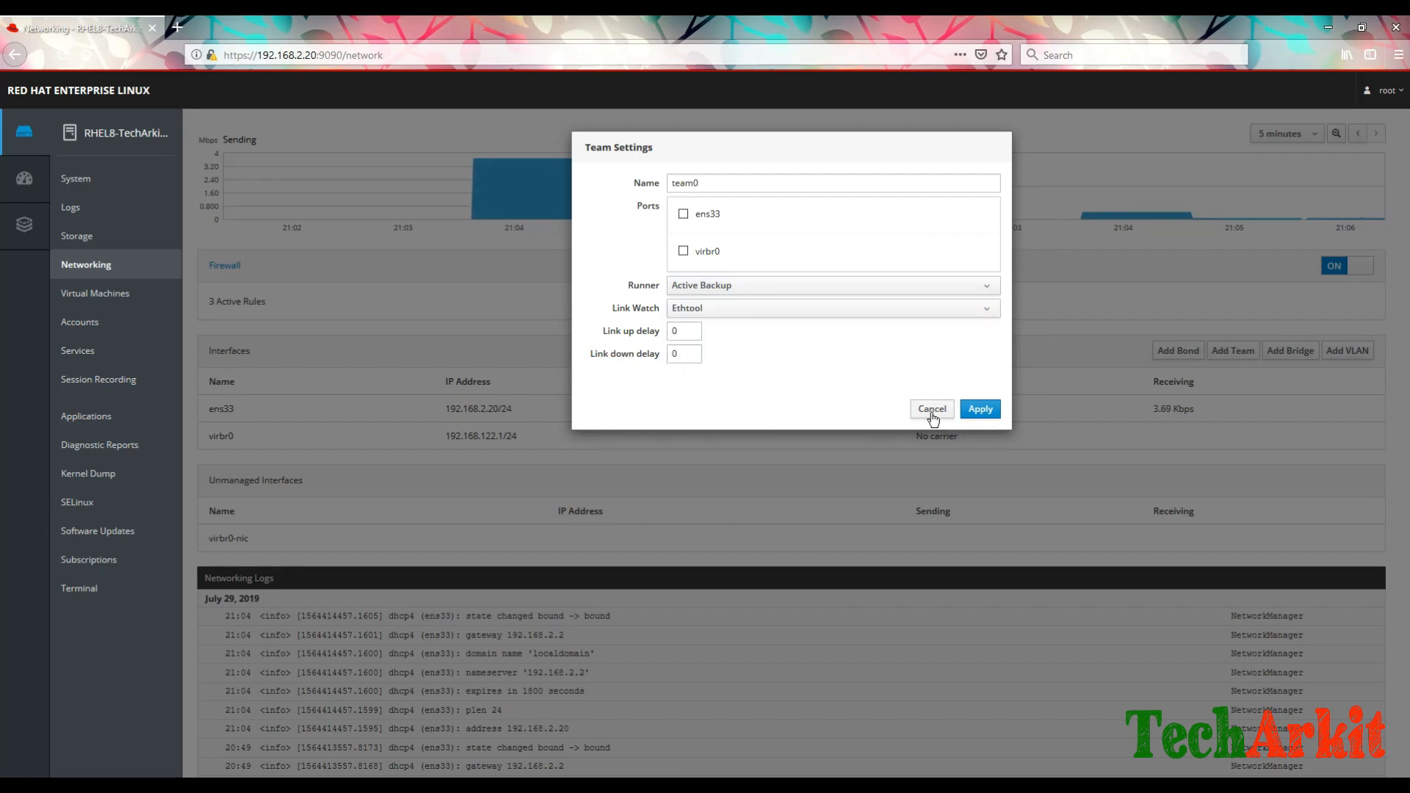
click(932, 412)
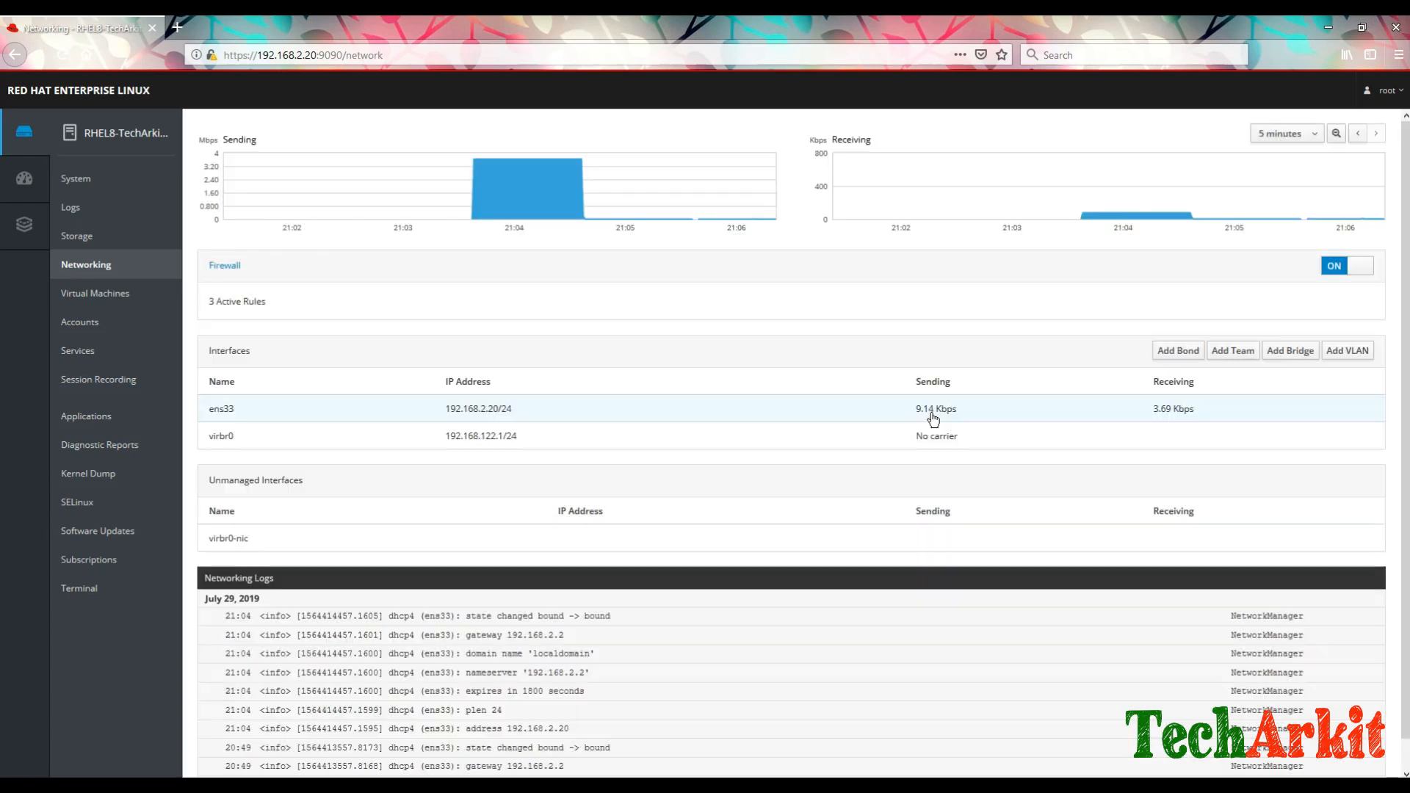
click(1293, 351)
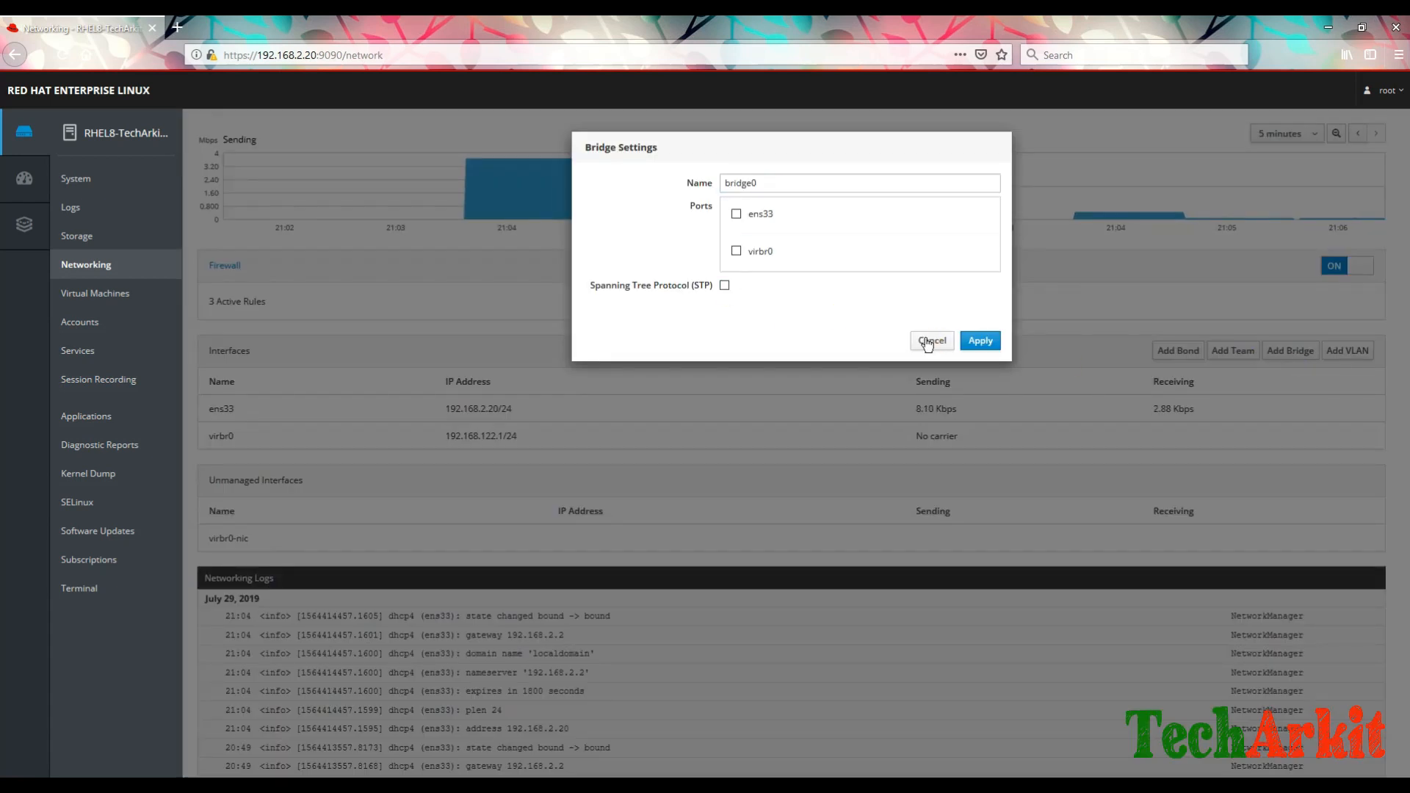
click(928, 342)
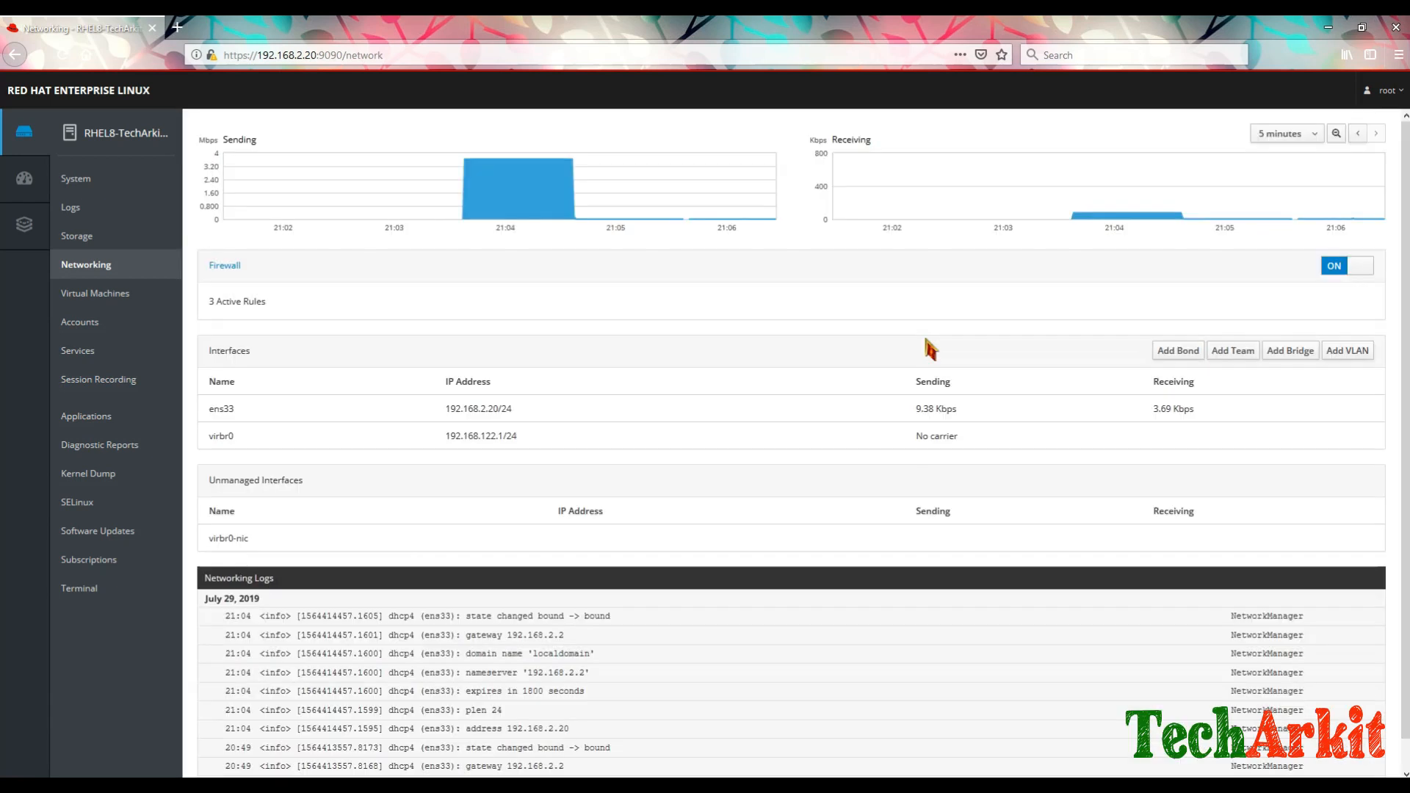
click(1360, 358)
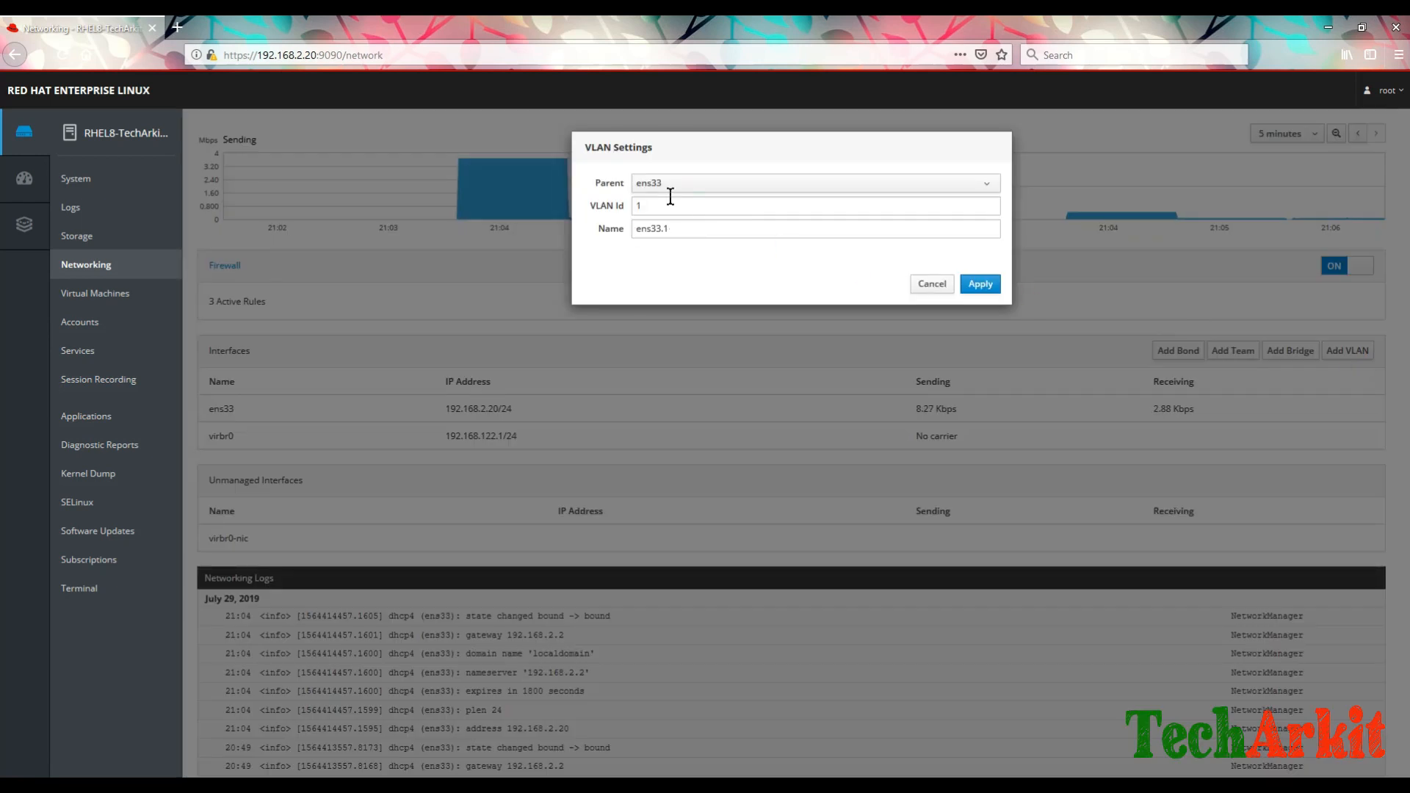
click(935, 286)
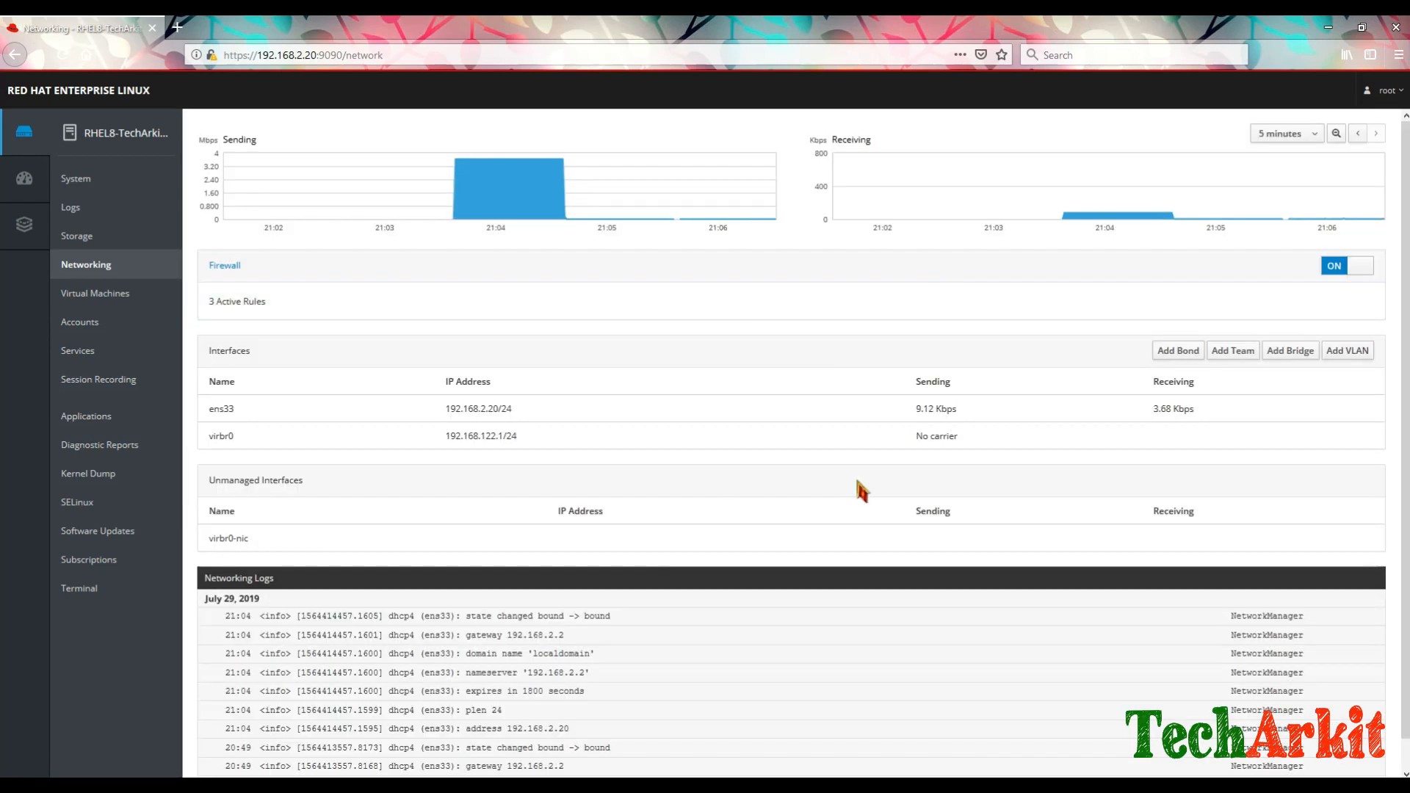
scroll(845, 396, down, 1)
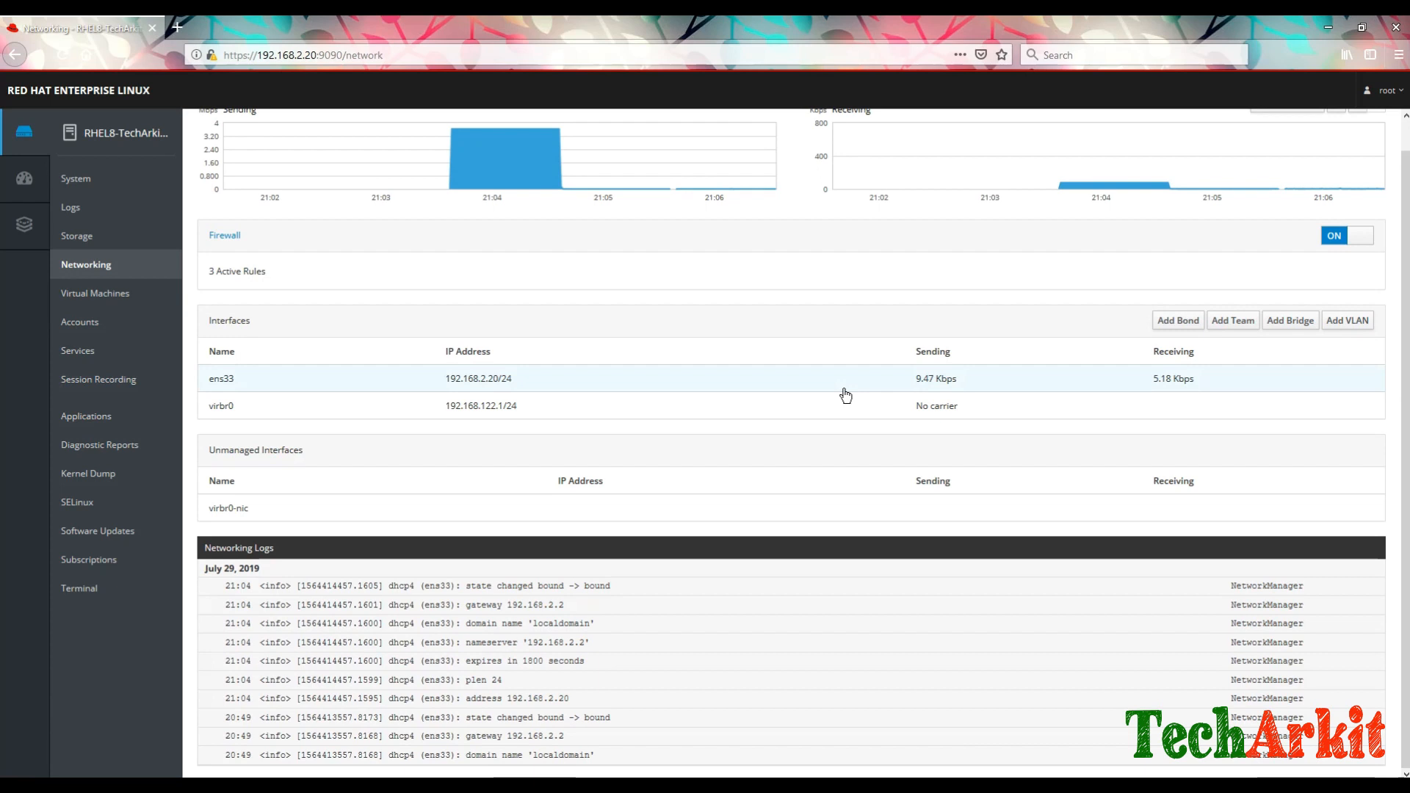
scroll(845, 394, up, 1)
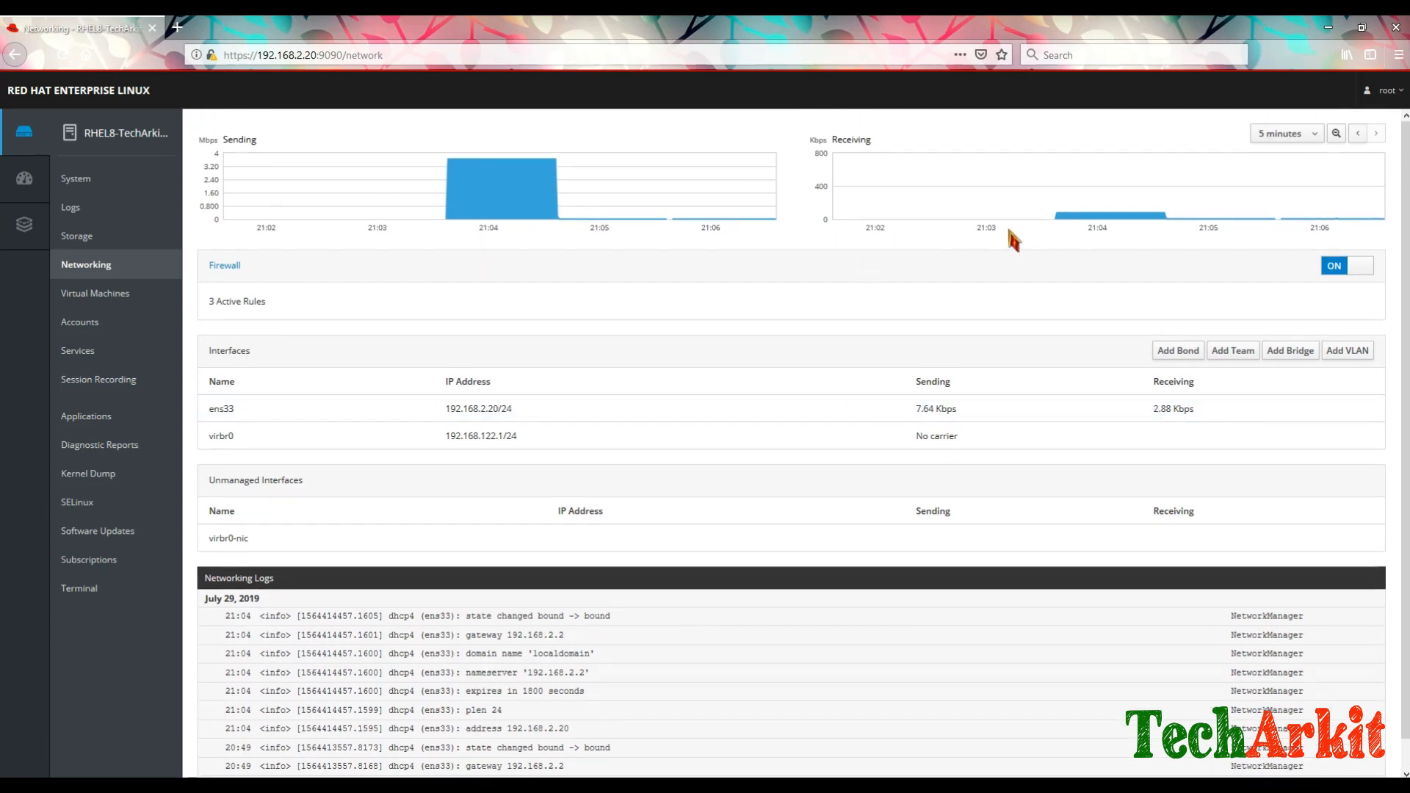
Step: Change the traffic graph range to 6 hours, then 1 hour, then back to 5 minutes
click(1296, 135)
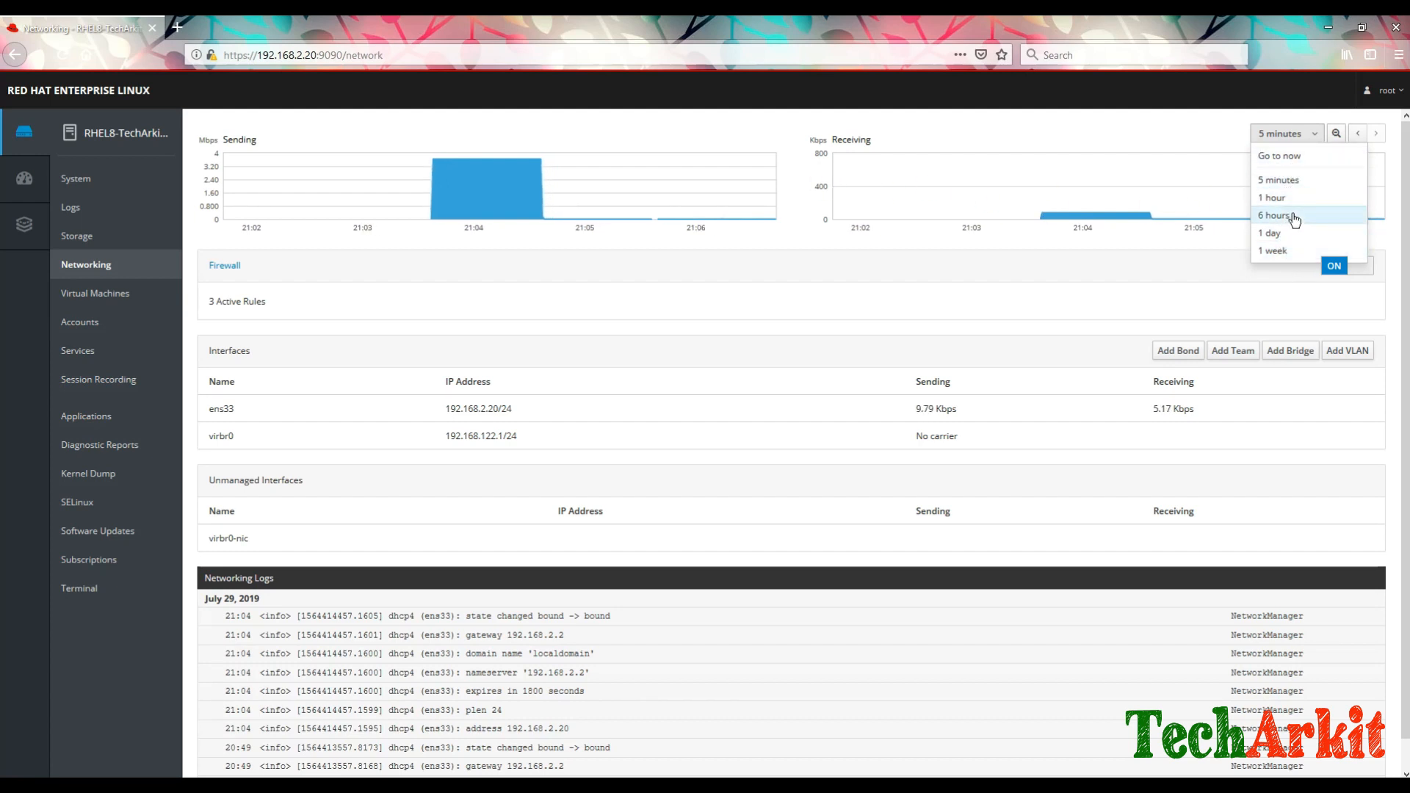
click(1278, 136)
click(1280, 134)
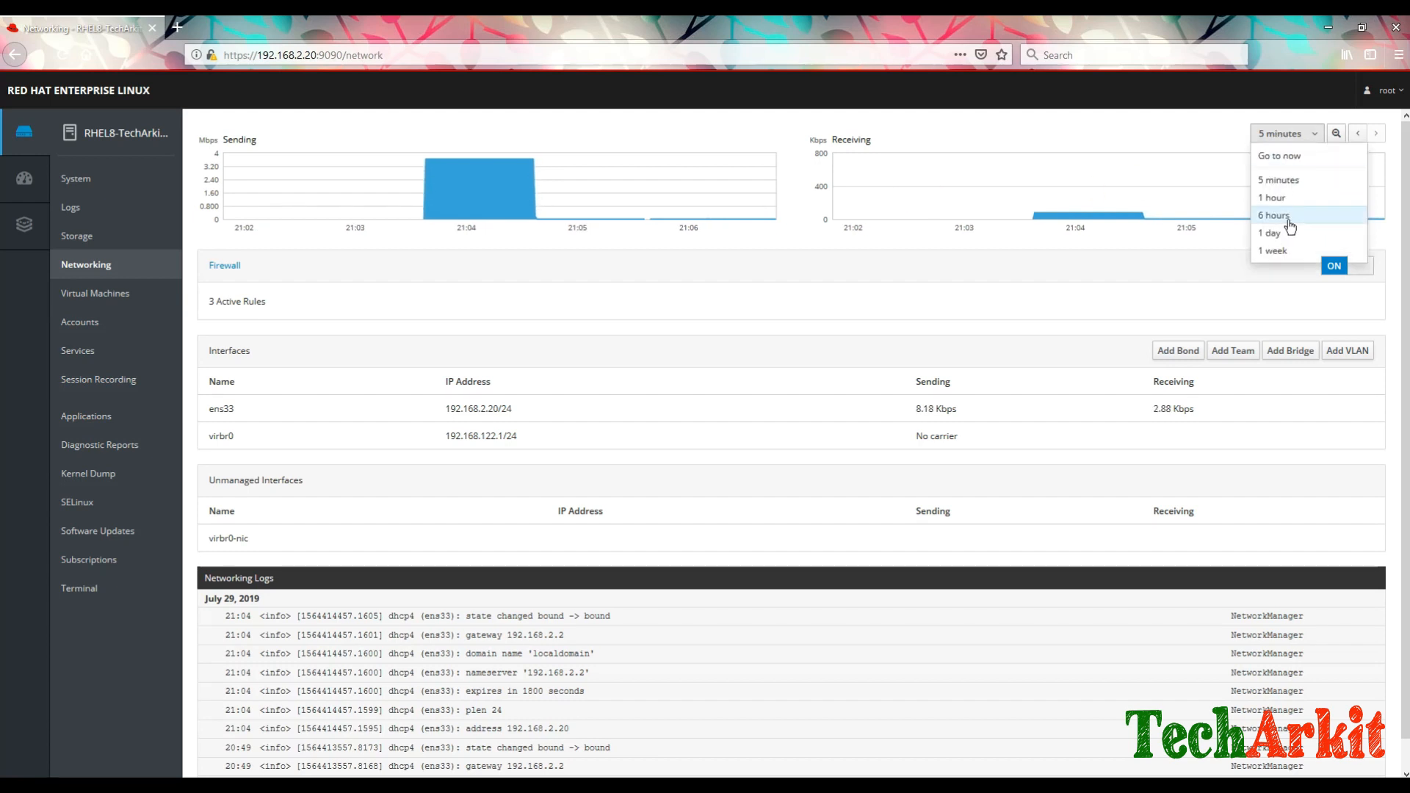
click(1287, 223)
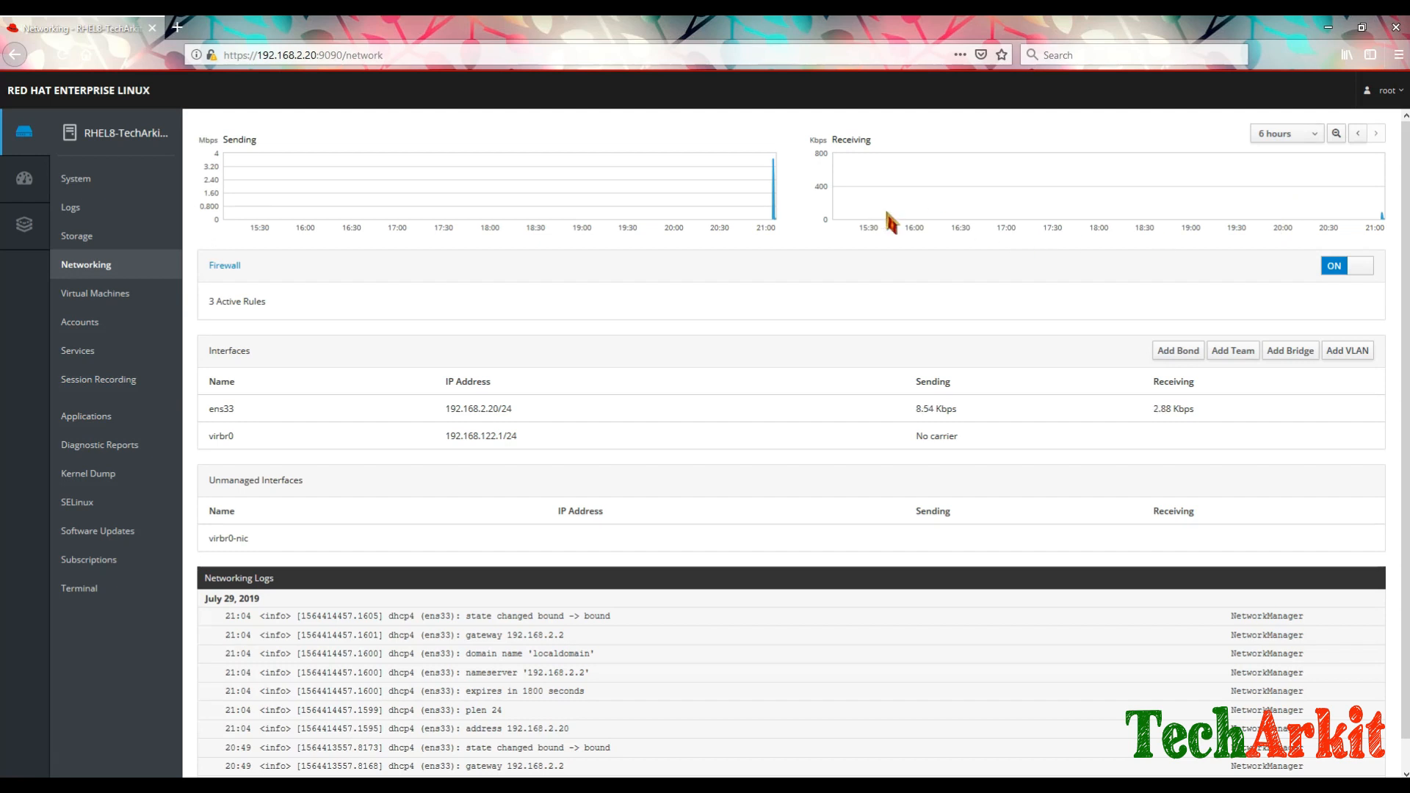
click(1291, 134)
click(1282, 197)
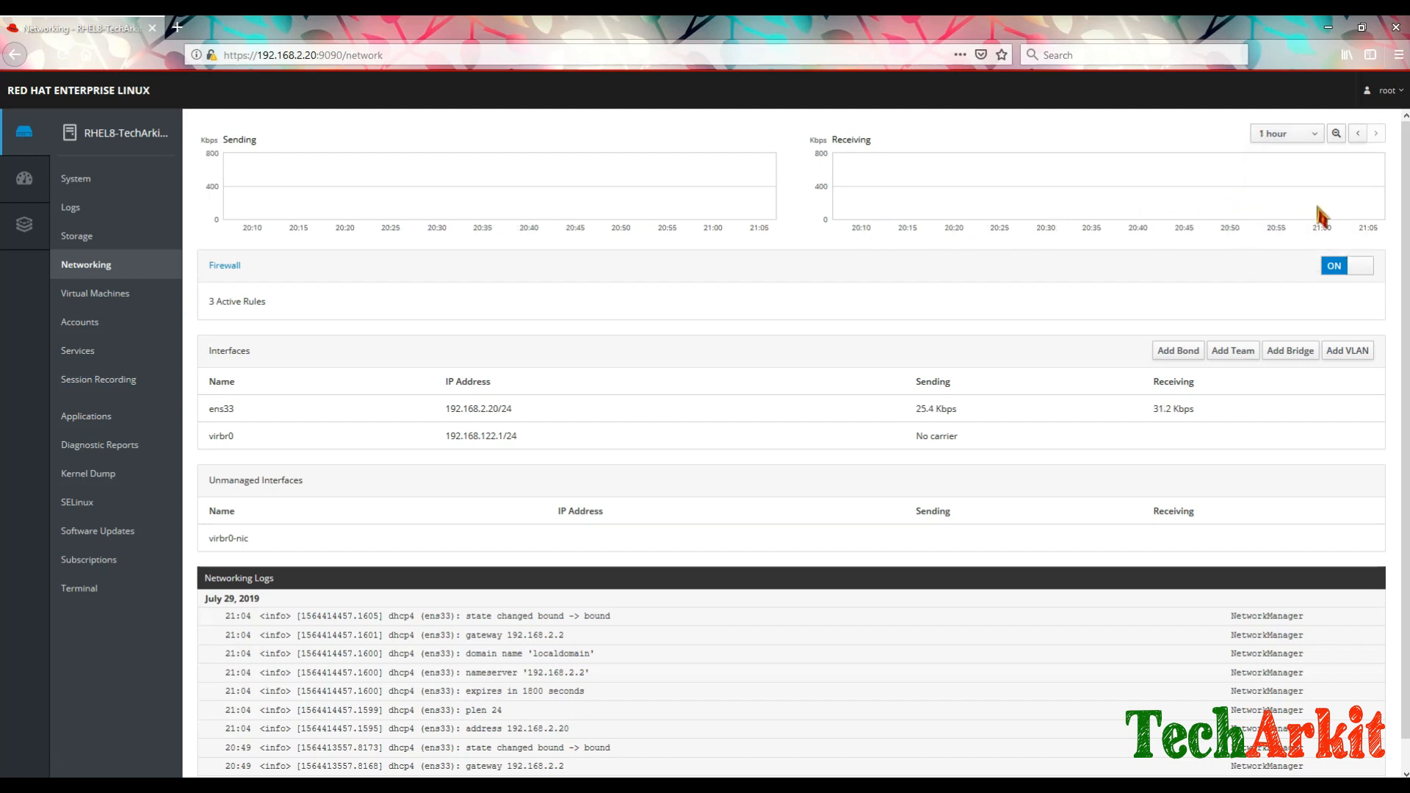
click(1287, 132)
click(1275, 180)
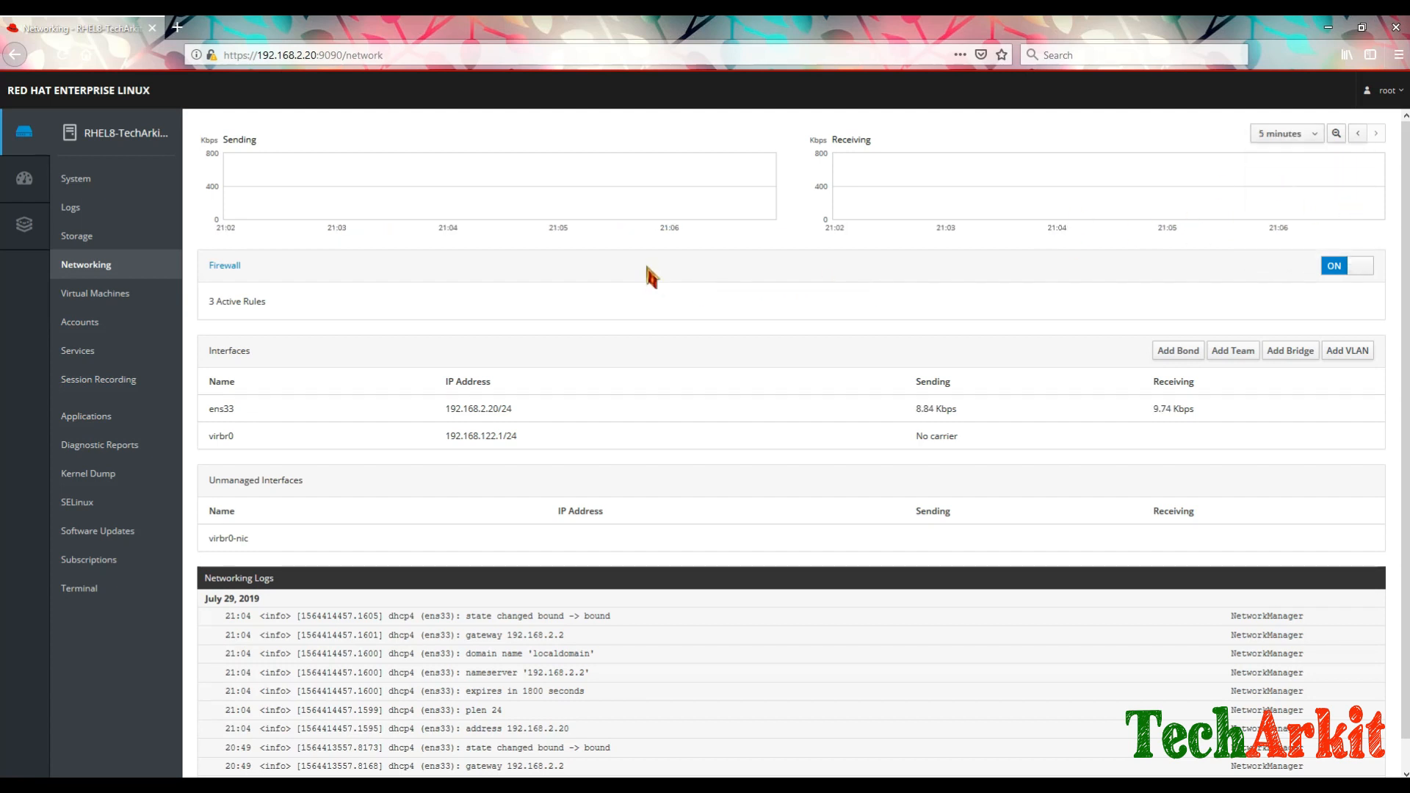
click(225, 266)
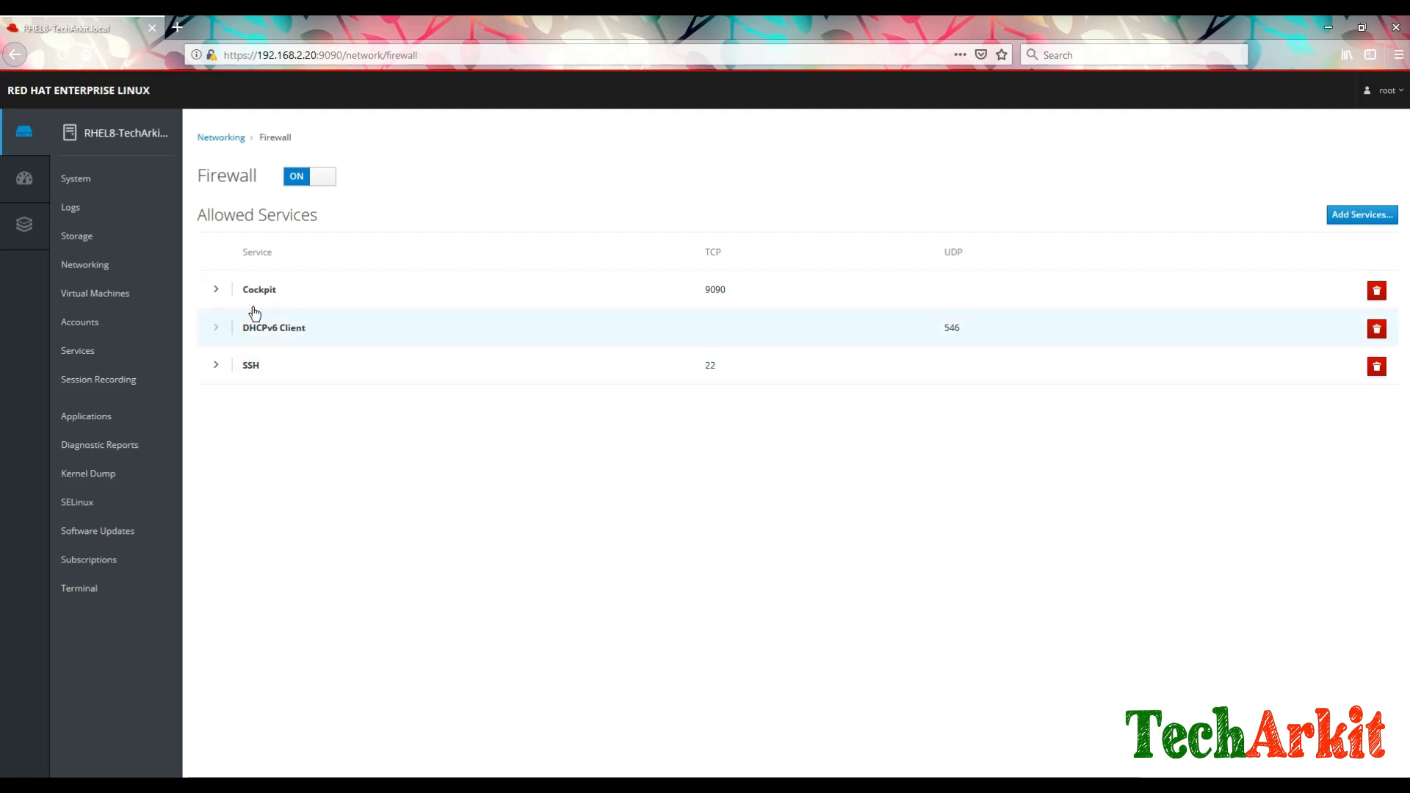
Step: Expand the Cockpit, DHCPv6 Client and SSH service rows to view their ports
click(218, 293)
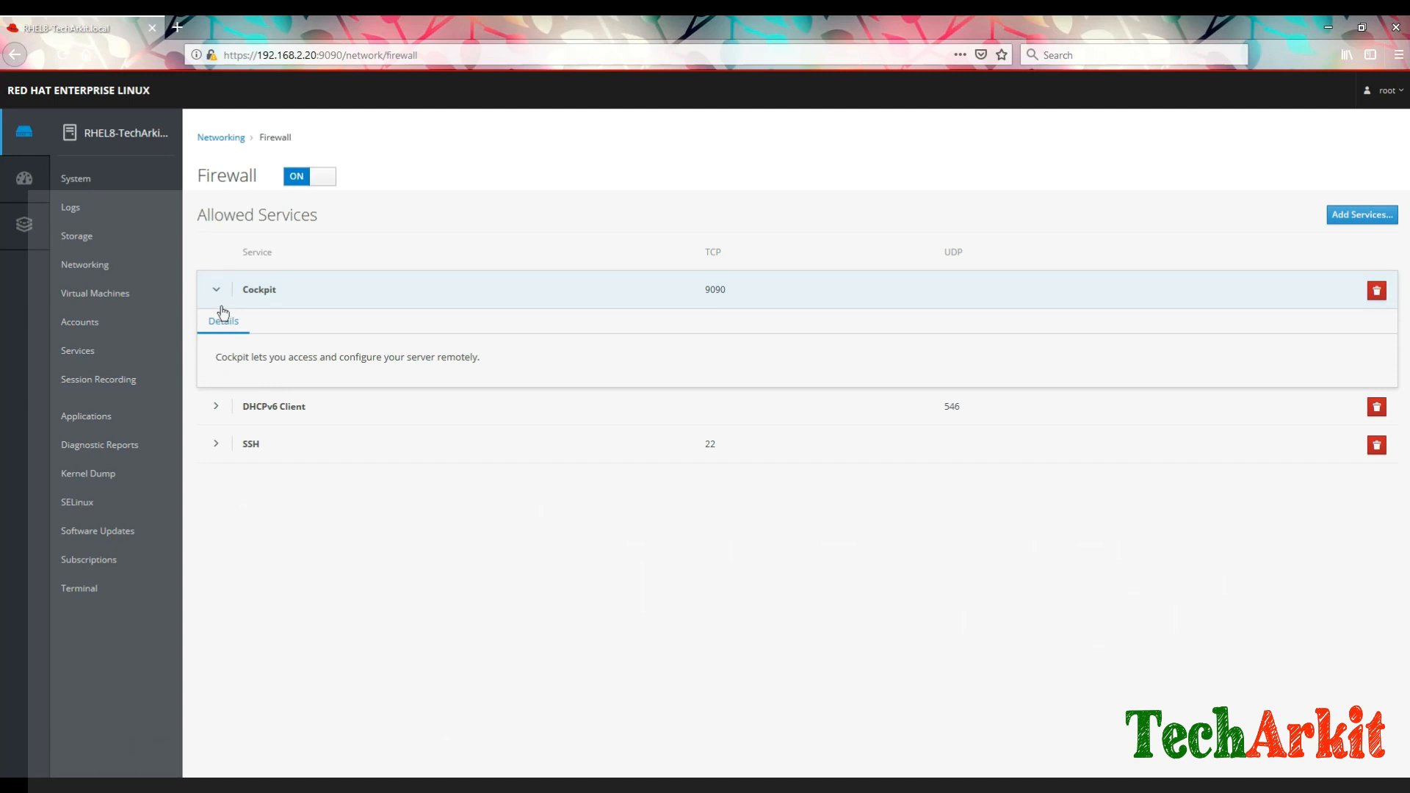
click(216, 291)
click(218, 330)
click(216, 329)
click(217, 368)
click(216, 366)
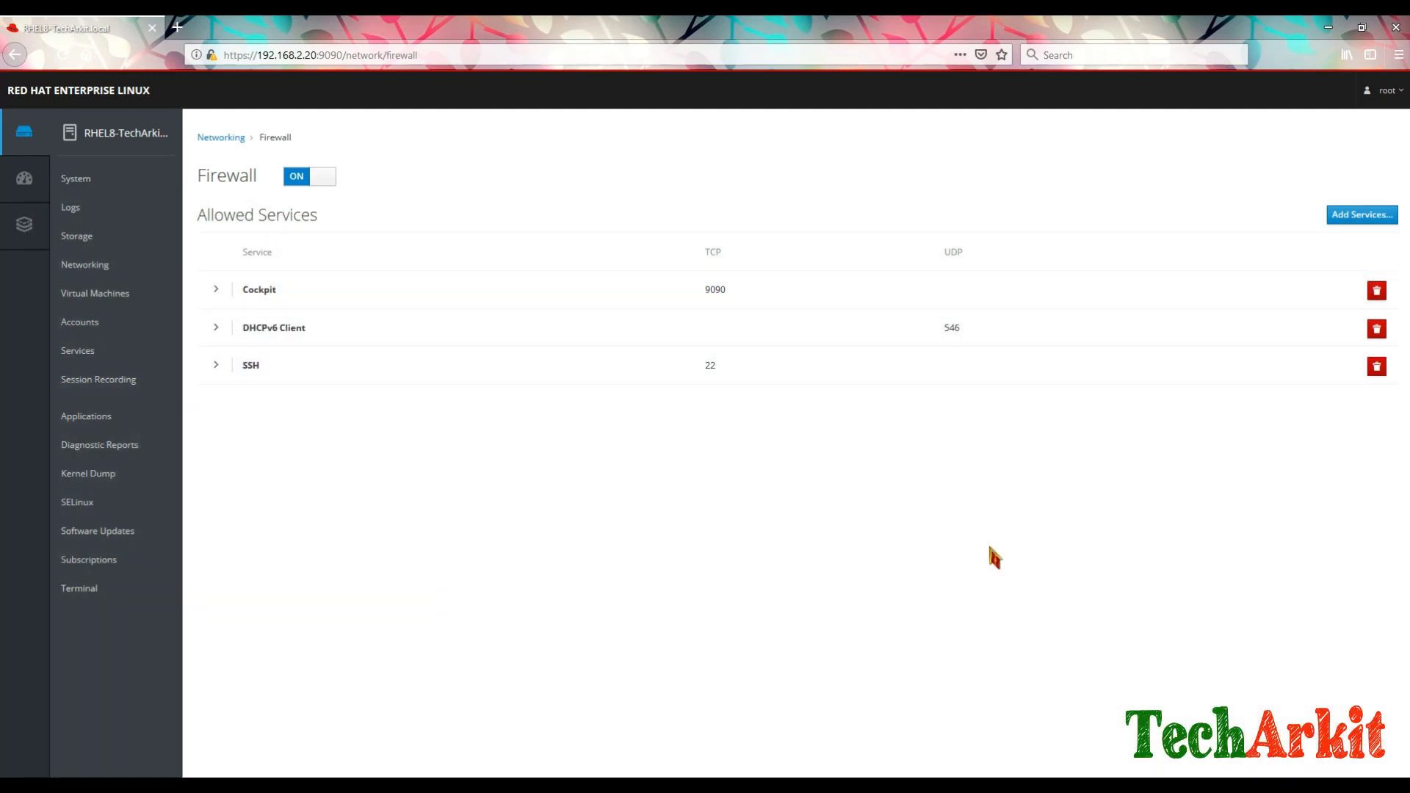
Step: Allow the DNS service (TCP/UDP 53) through the firewall and check its details
click(1365, 216)
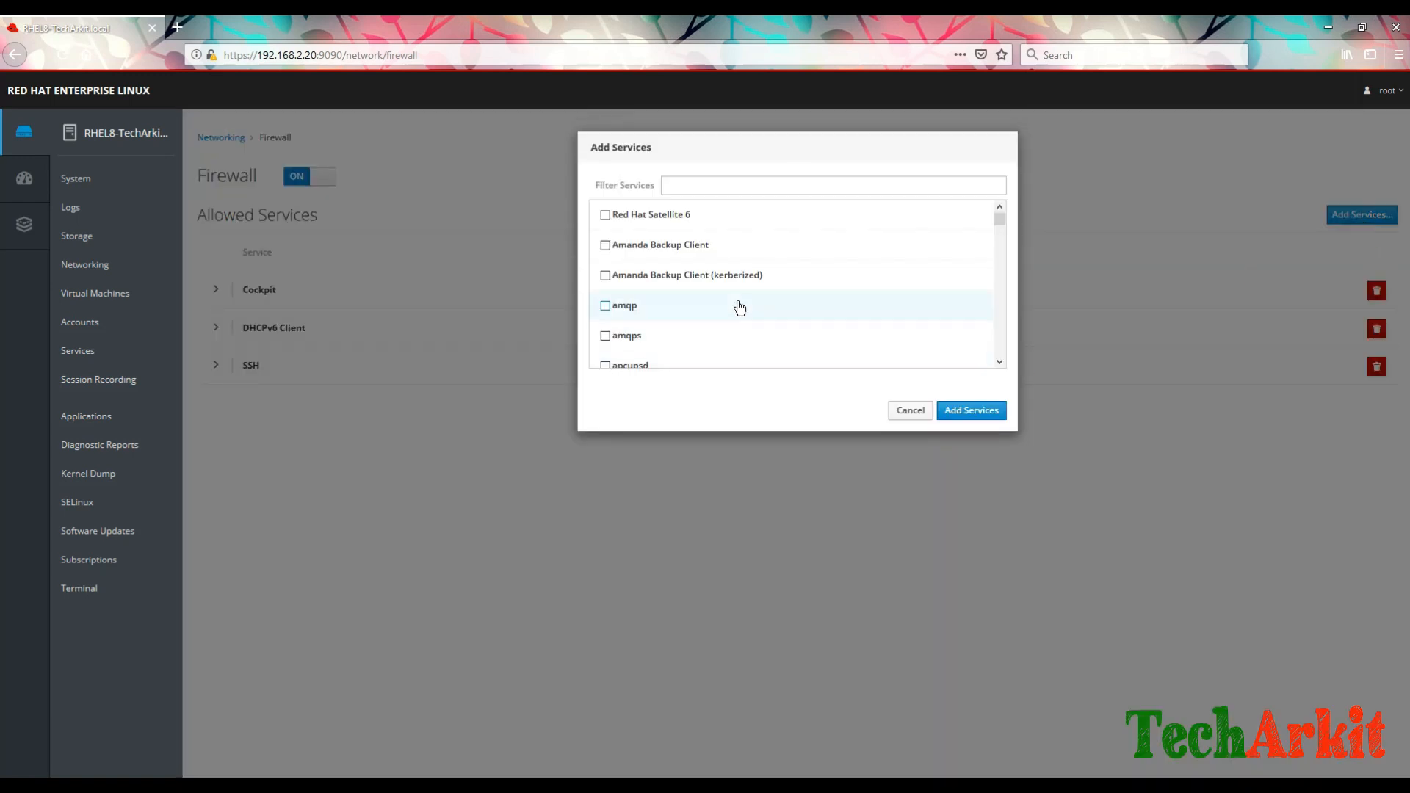
scroll(740, 307, down, 2)
scroll(740, 307, down, 4)
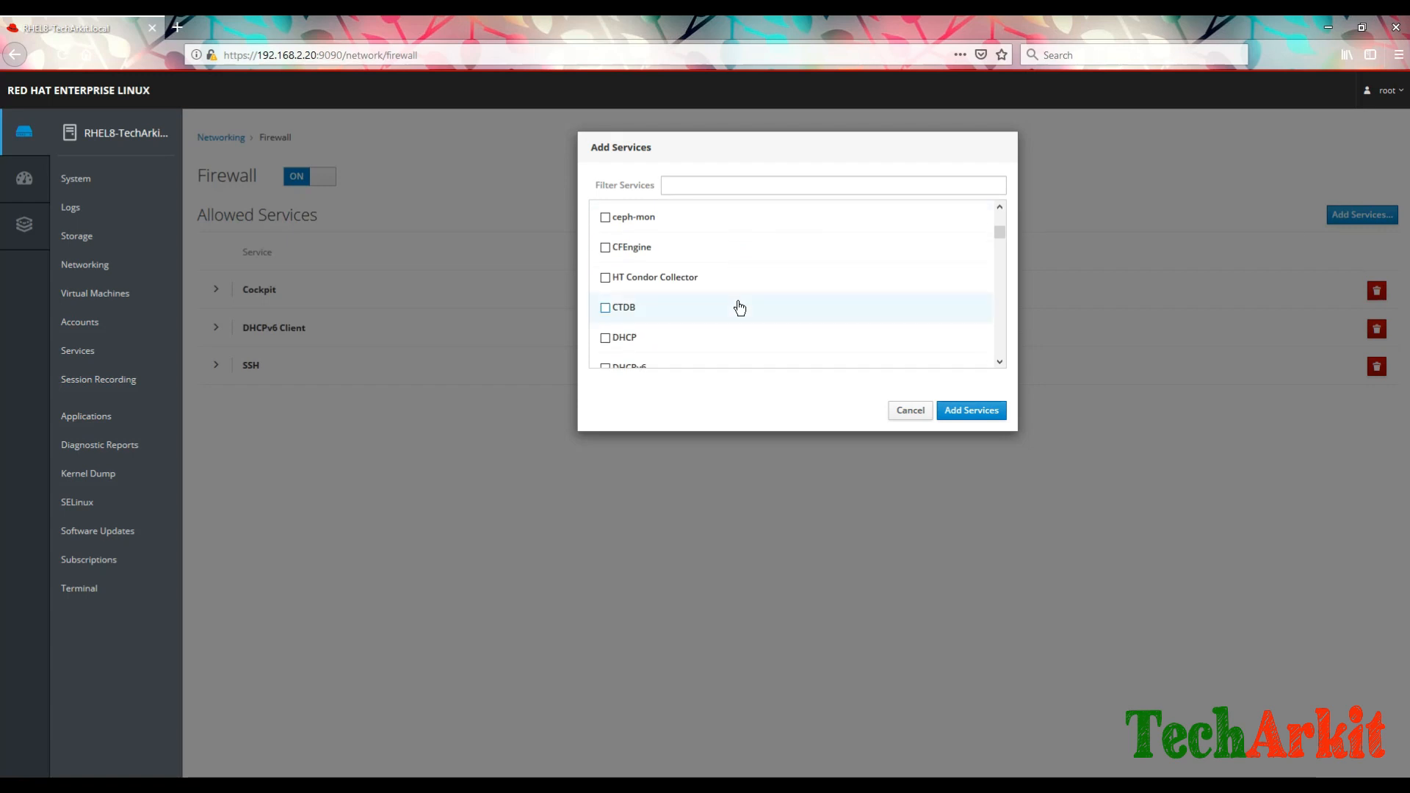
scroll(740, 308, down, 3)
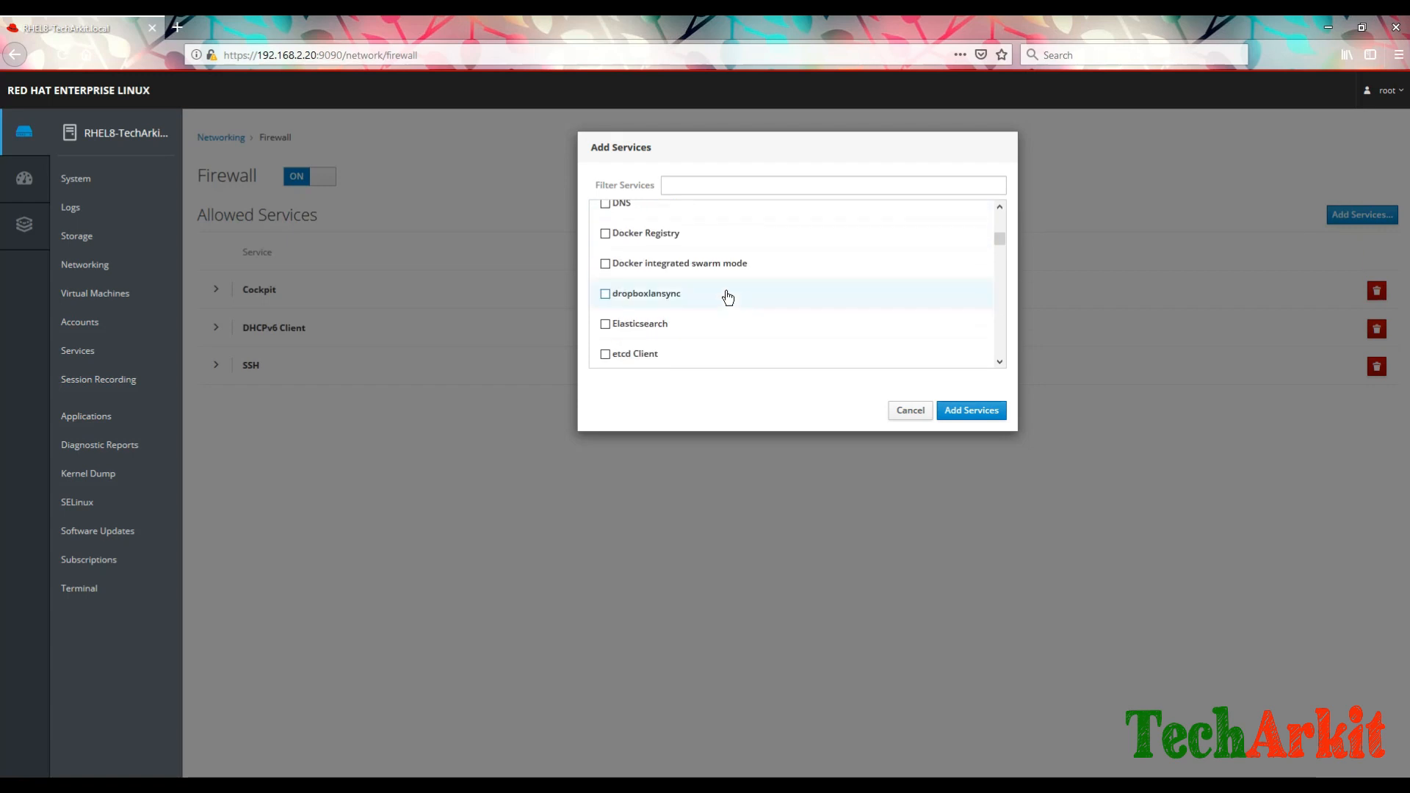
click(606, 204)
click(980, 410)
click(216, 366)
click(217, 366)
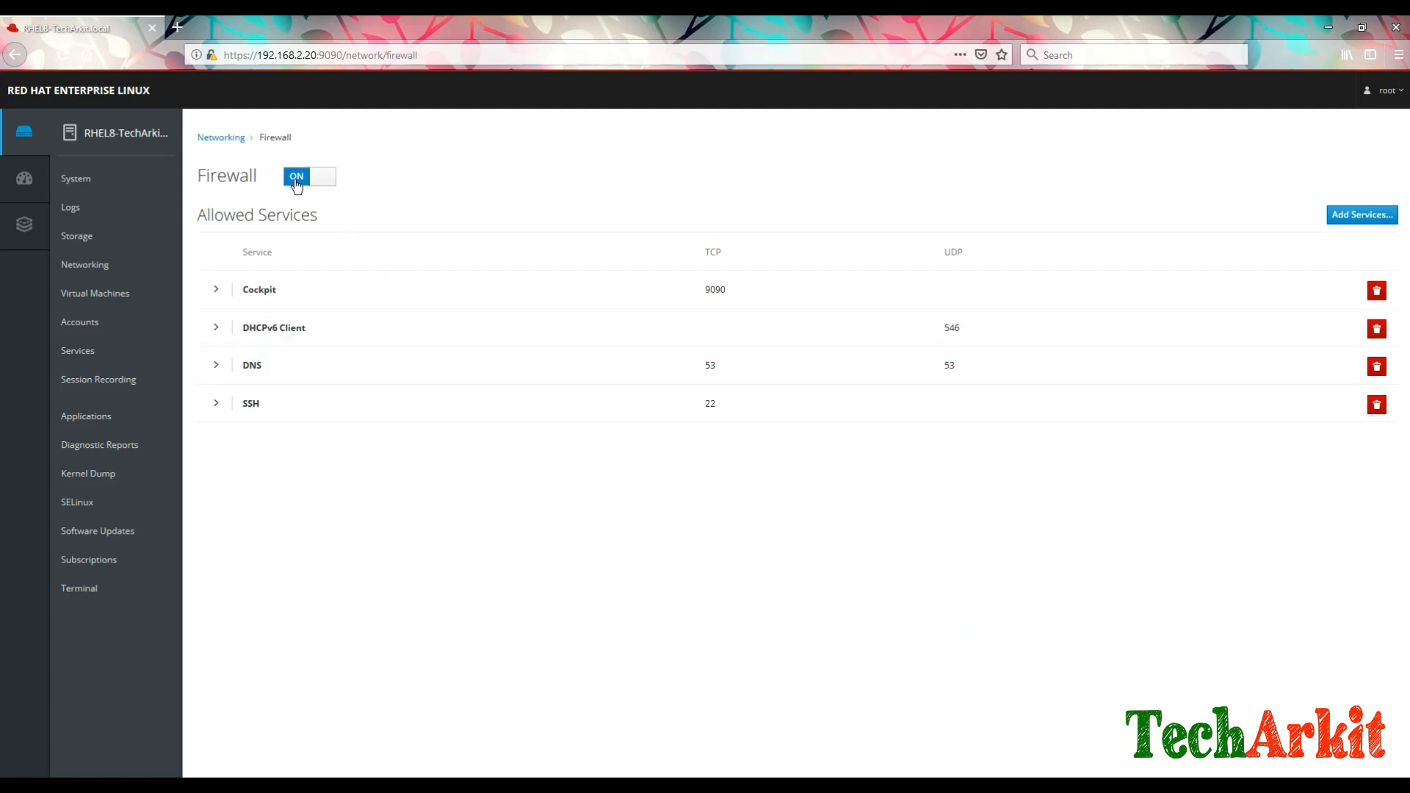
Step: Glance at Virtual Machines and its new VM form without creating one, then open Accounts
click(76, 300)
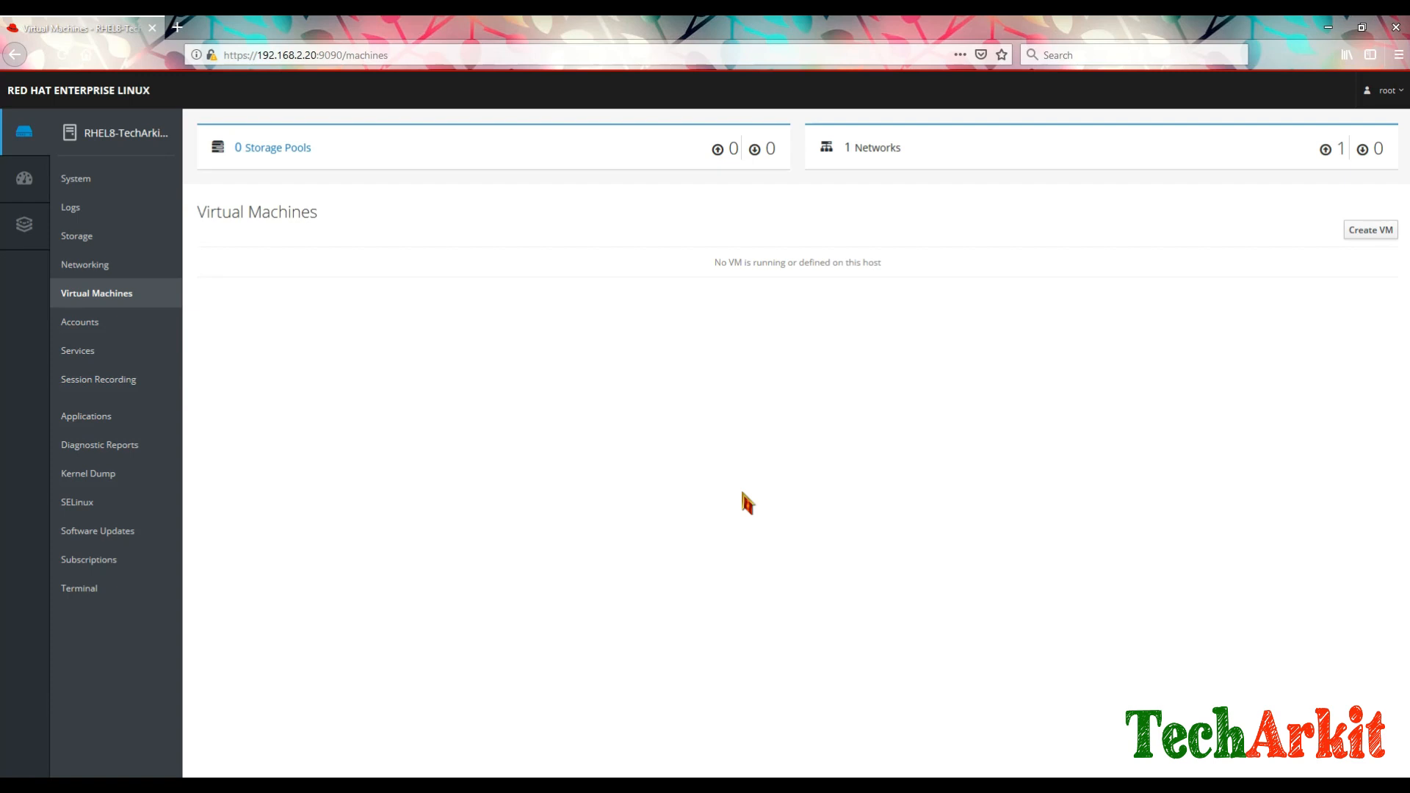
click(1369, 231)
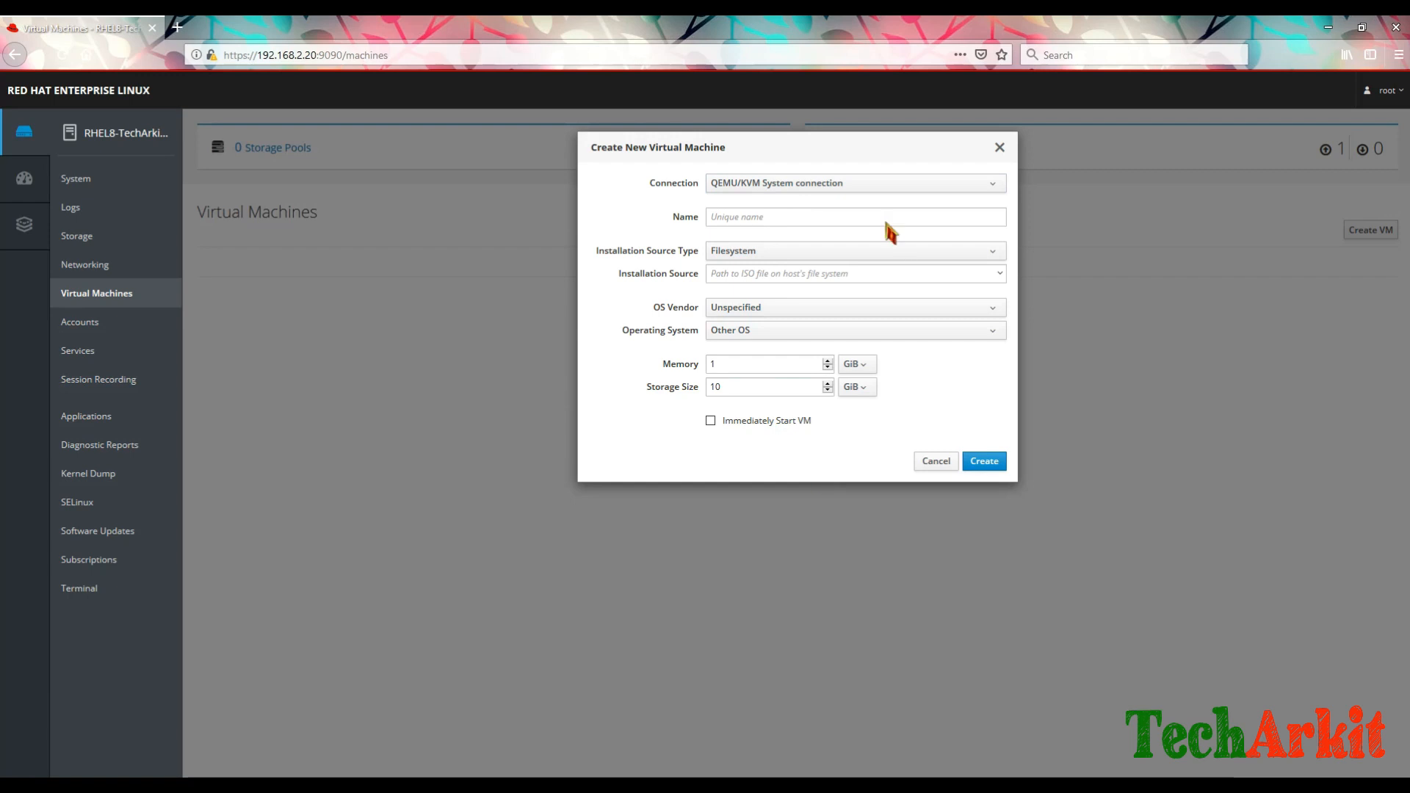
click(933, 463)
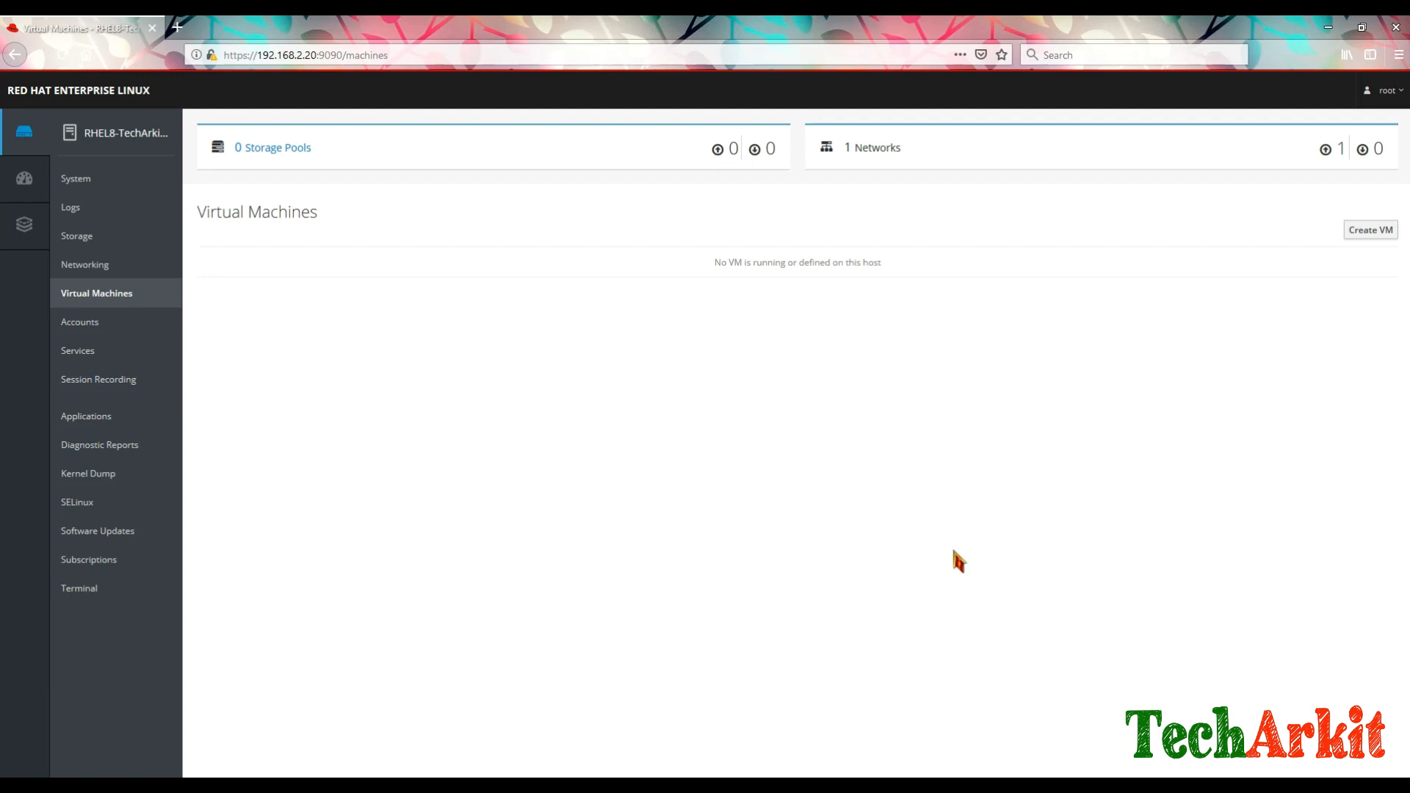
click(110, 330)
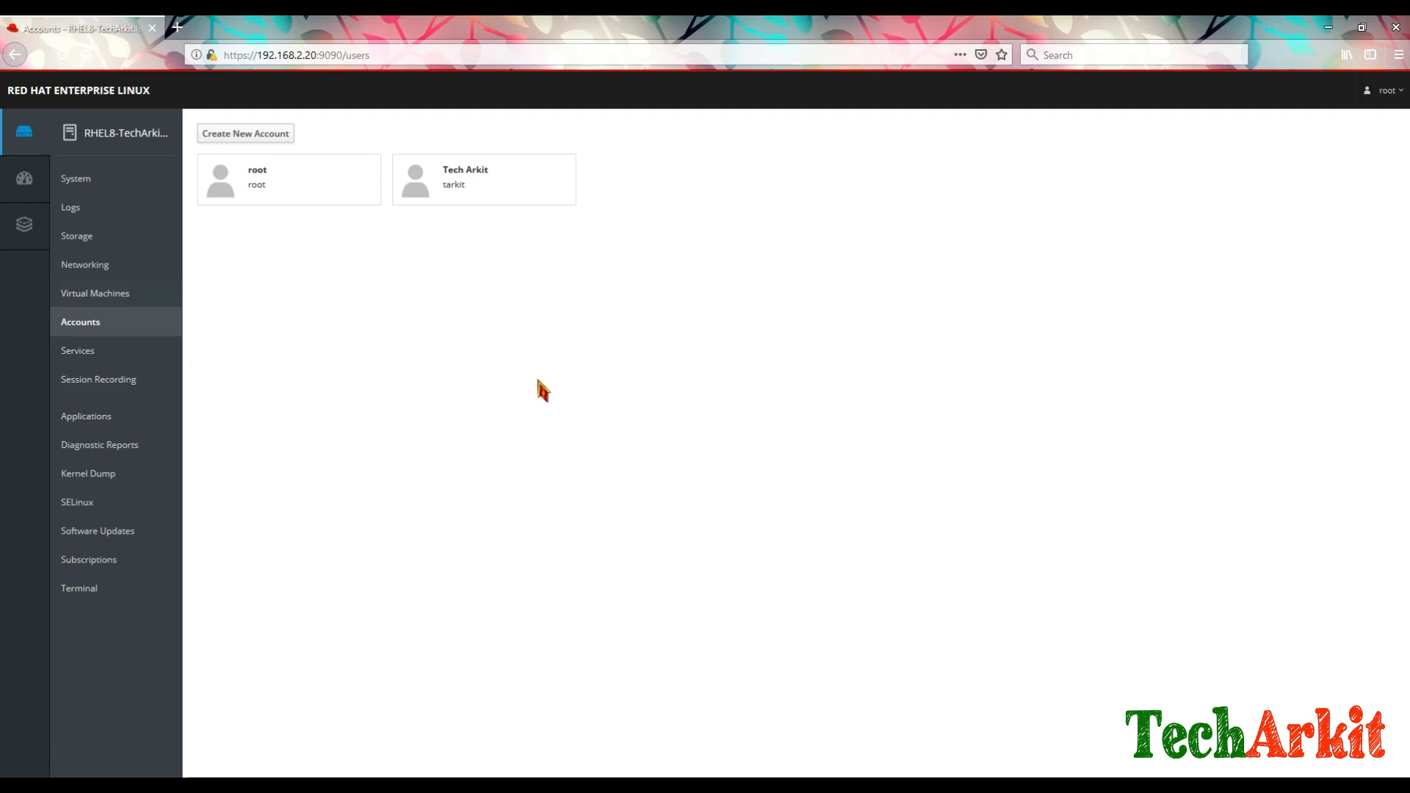
Step: View the Tech Arkit account details, go back to Accounts, and start a new account
click(450, 193)
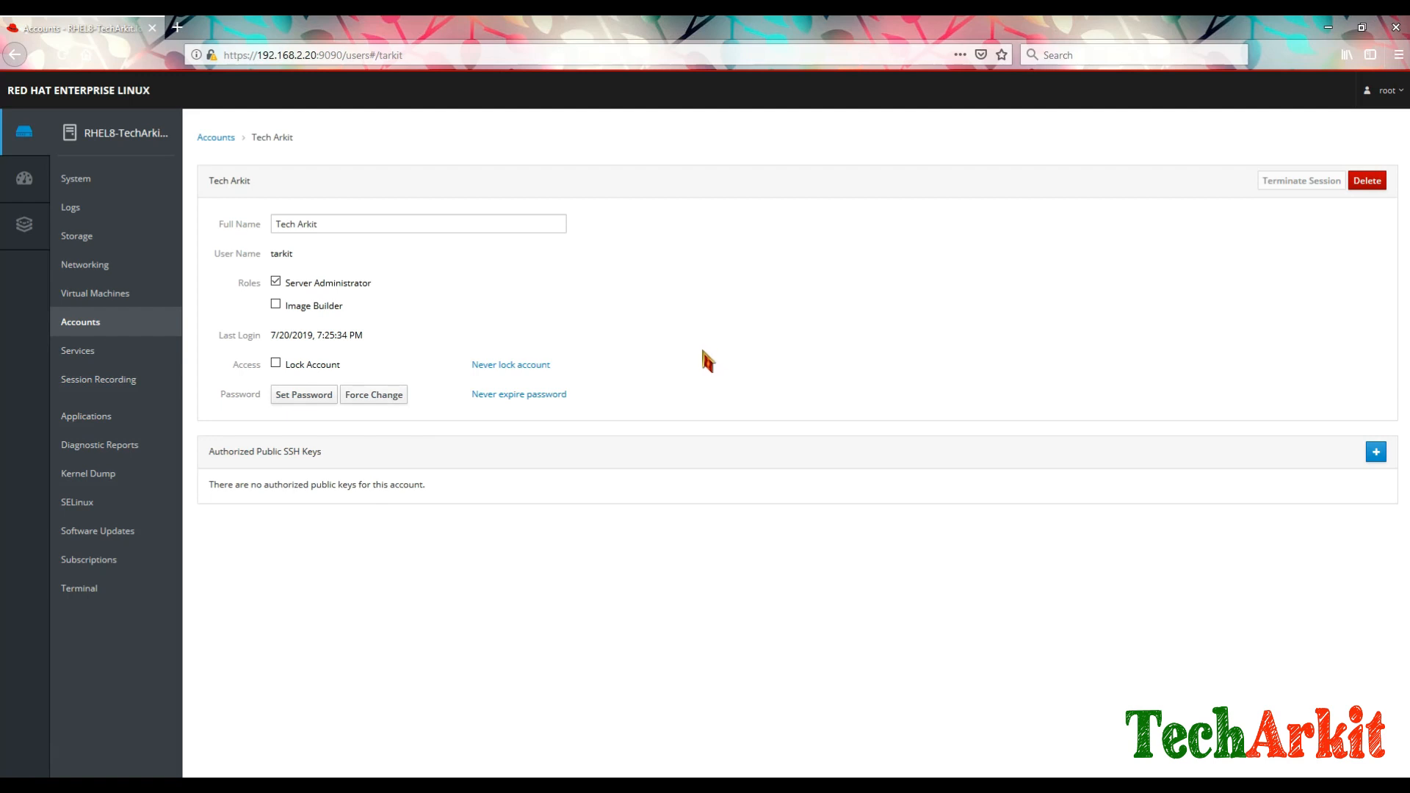
click(213, 138)
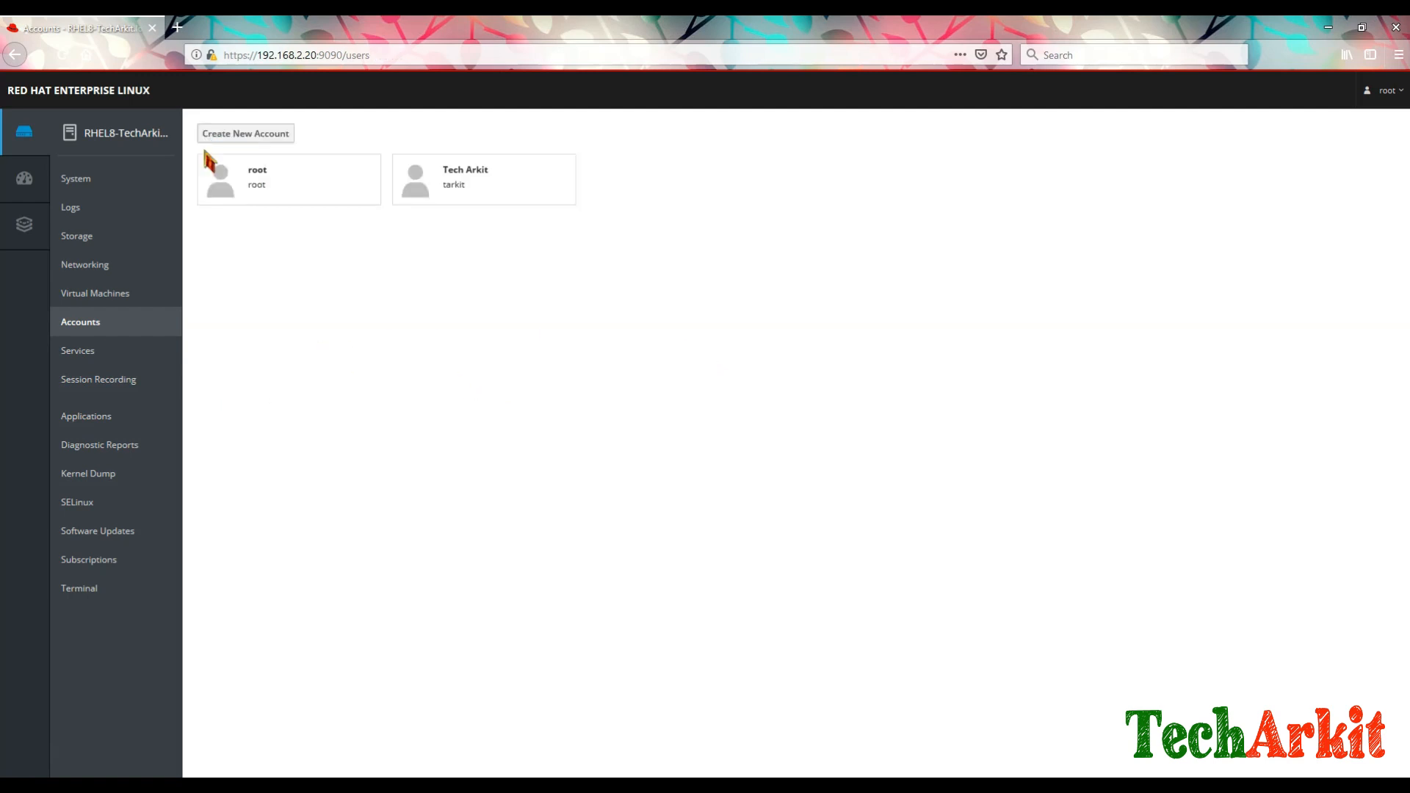
click(240, 135)
Step: Enter the new user's name and a short password, then try creating the account
click(735, 184)
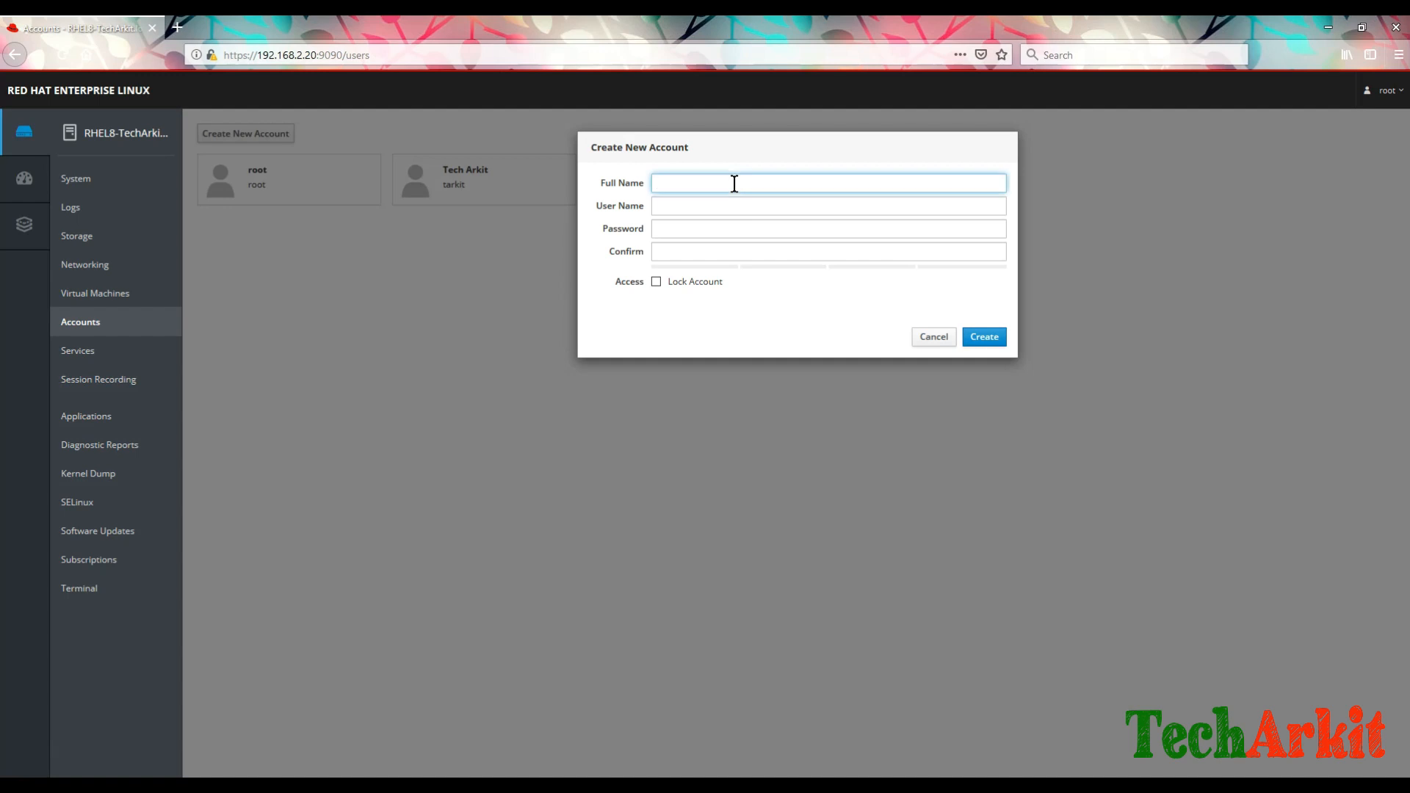
text(kumar)
key(Tab)
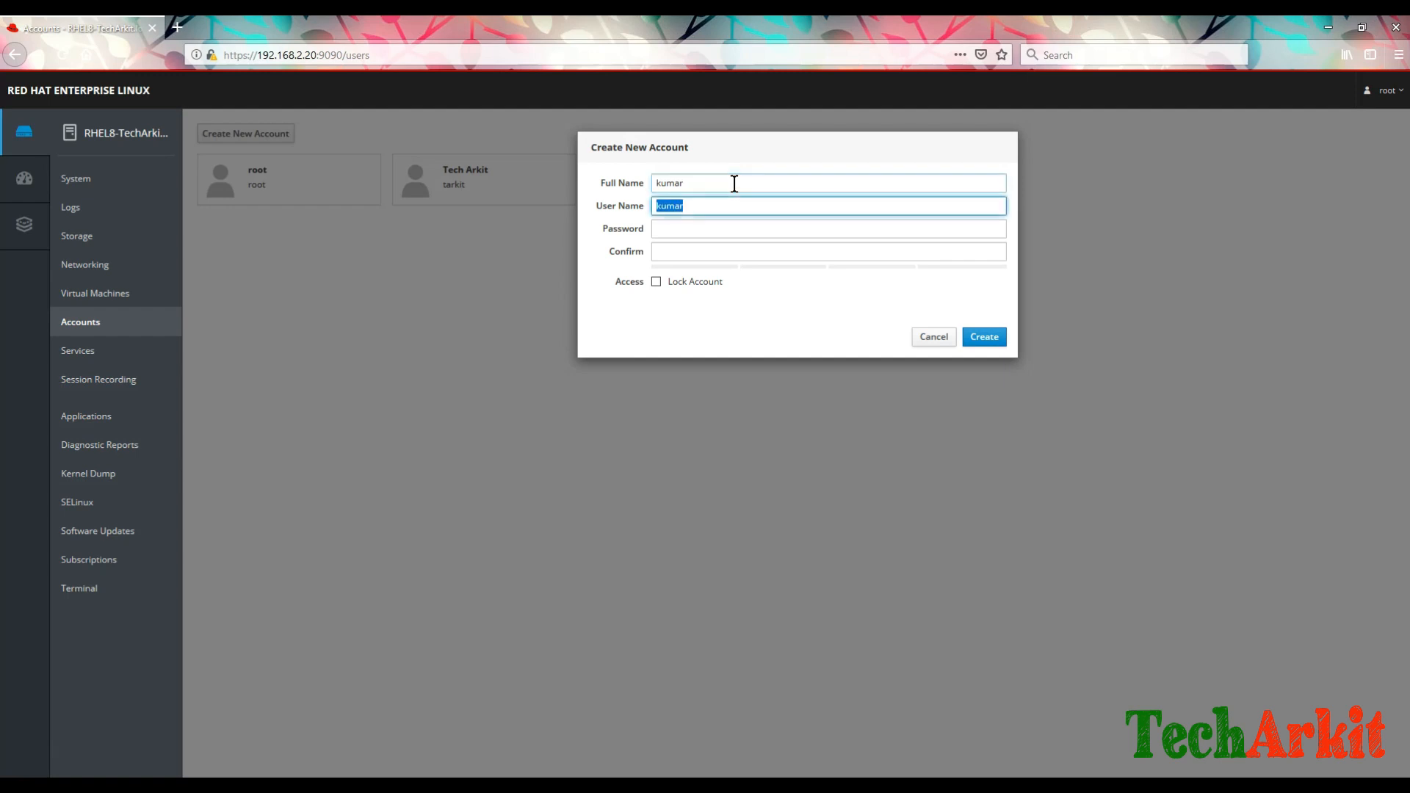
key(Tab)
text(••)
key(Tab)
text(••••••)
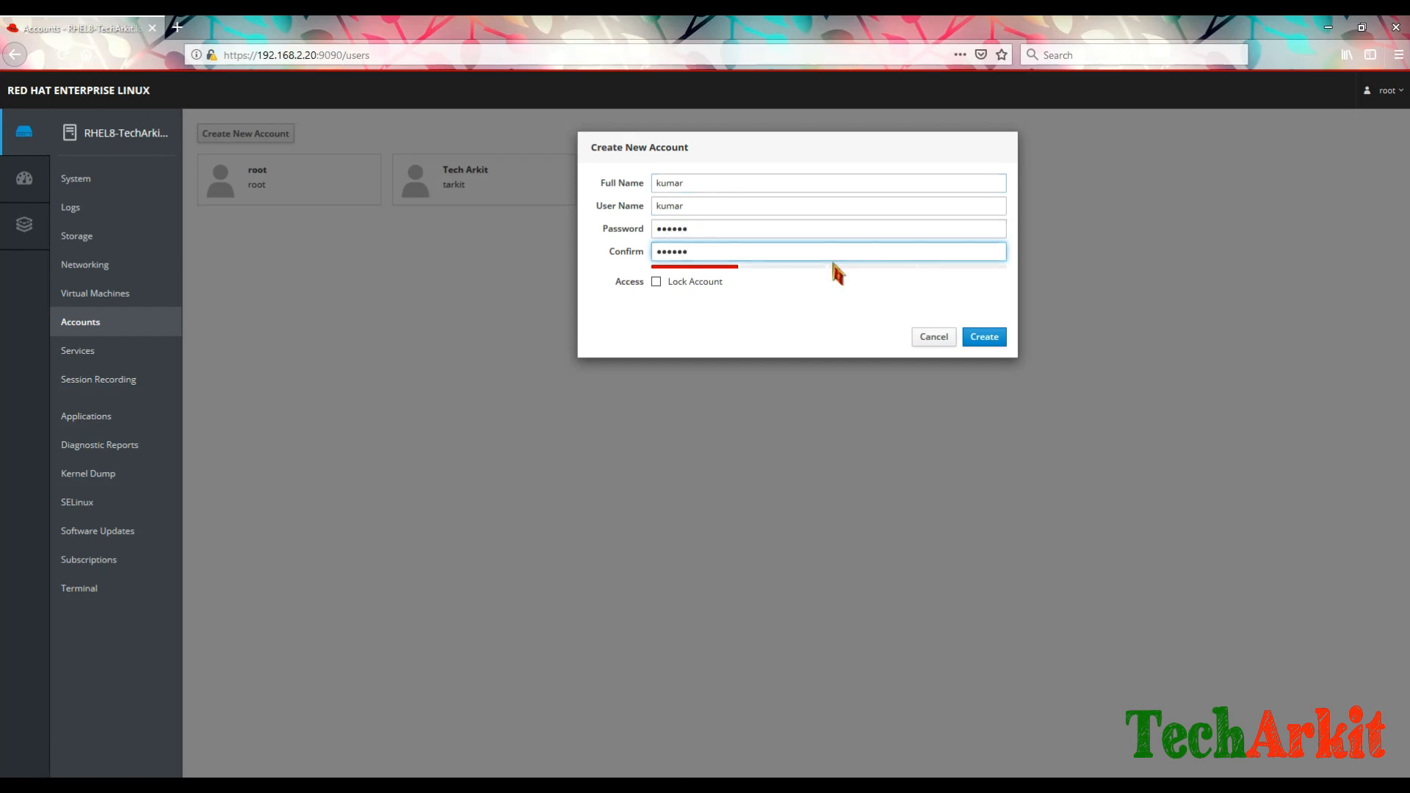
click(987, 338)
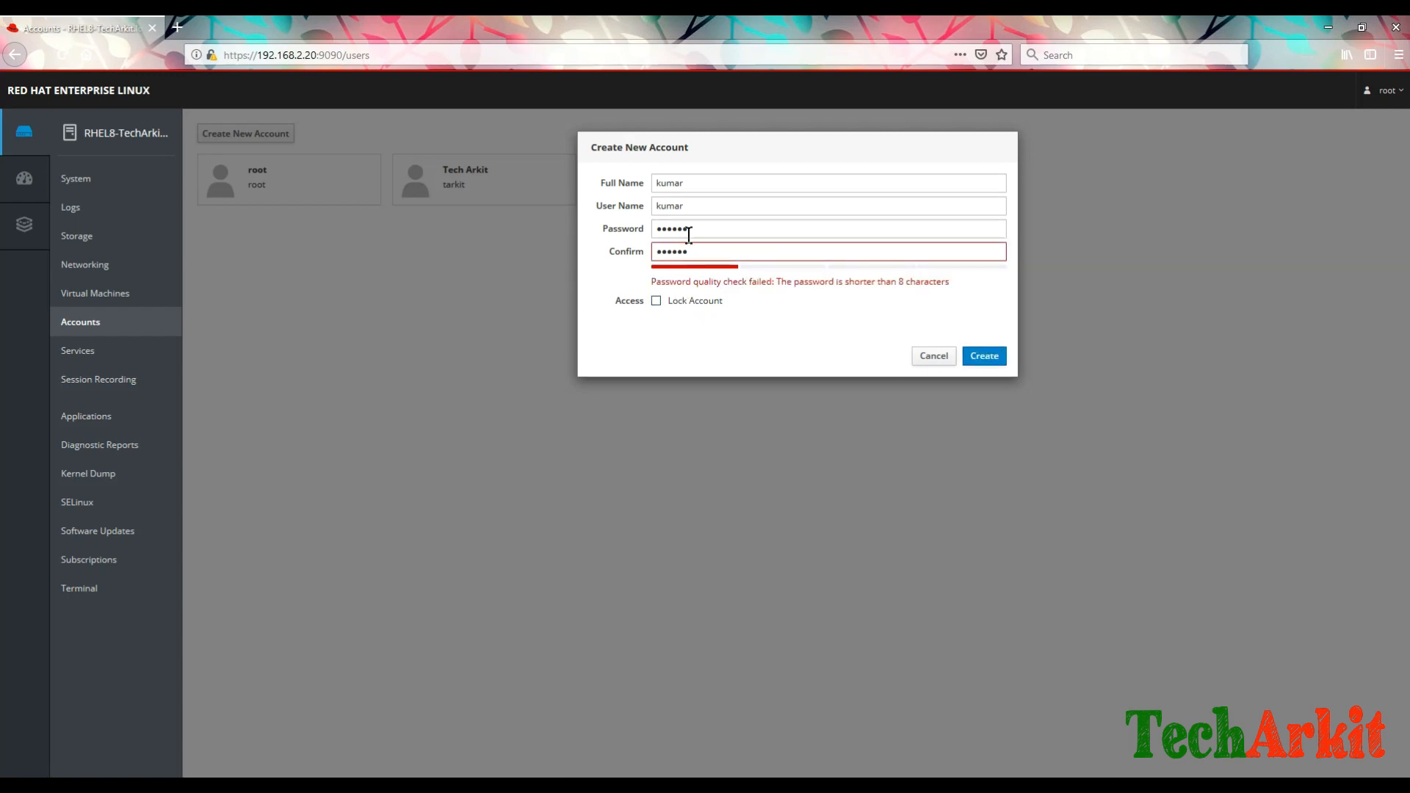
Step: Replace the too-short password with a strong one and retype it in Confirm
drag(717, 228, 644, 220)
text(r)
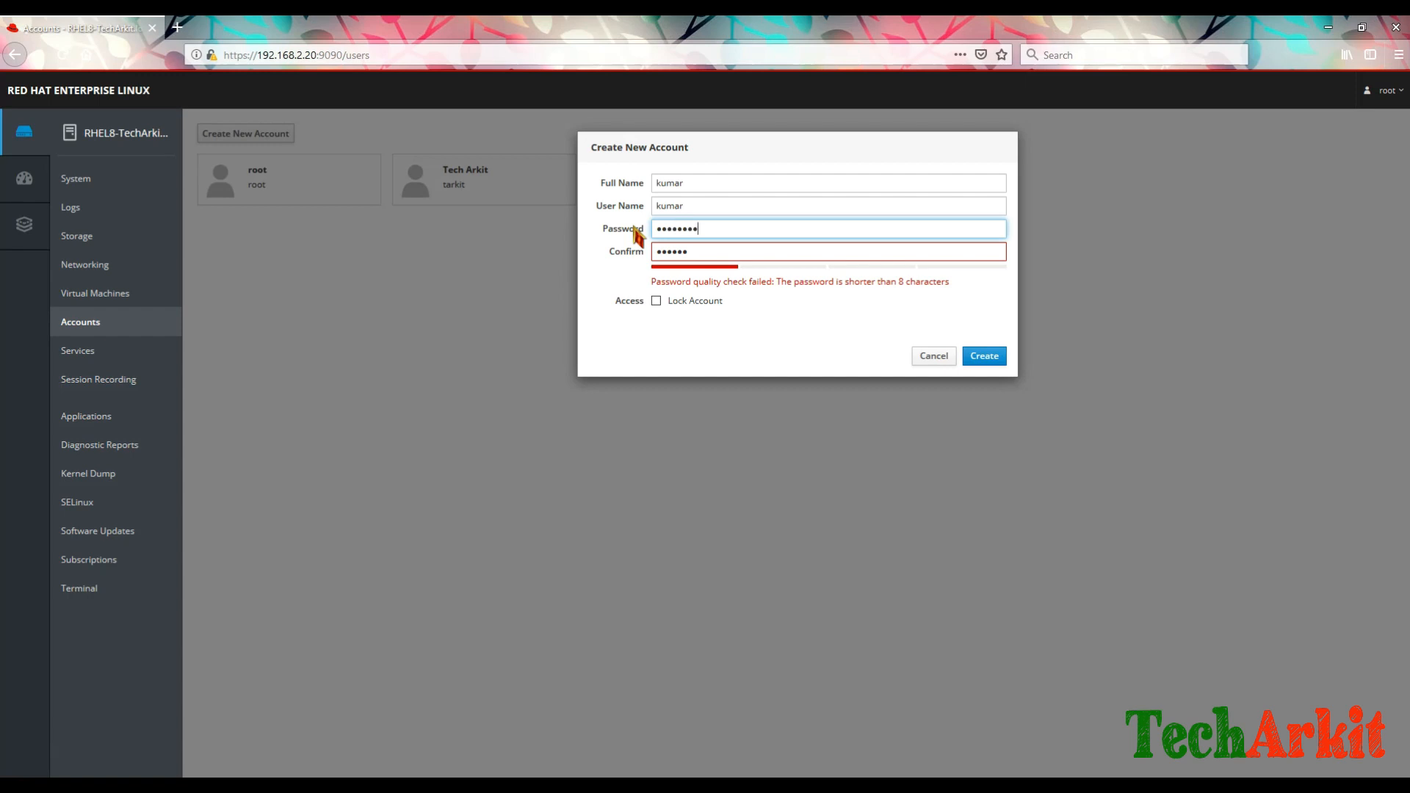
key(Tab)
text(redha)
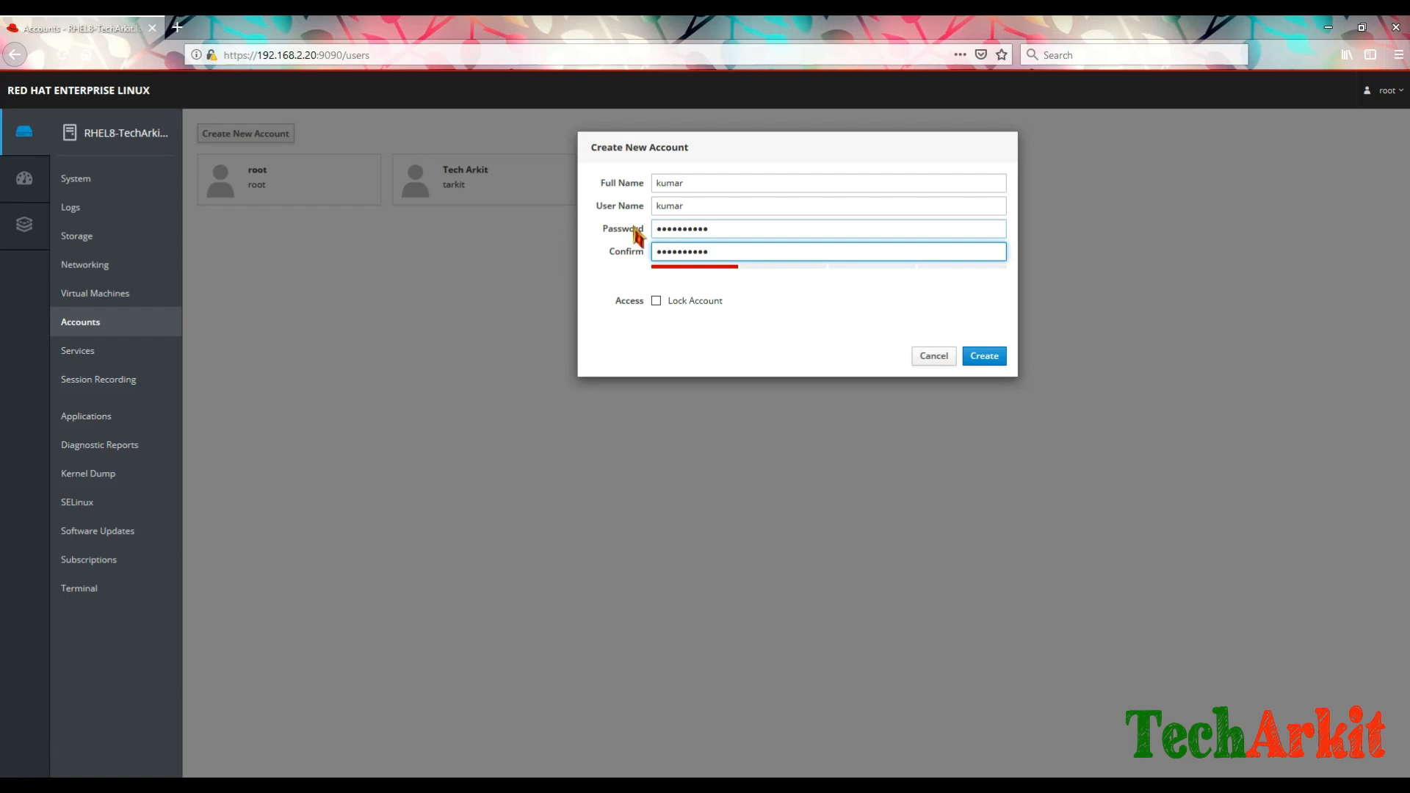
key(shift+Tab)
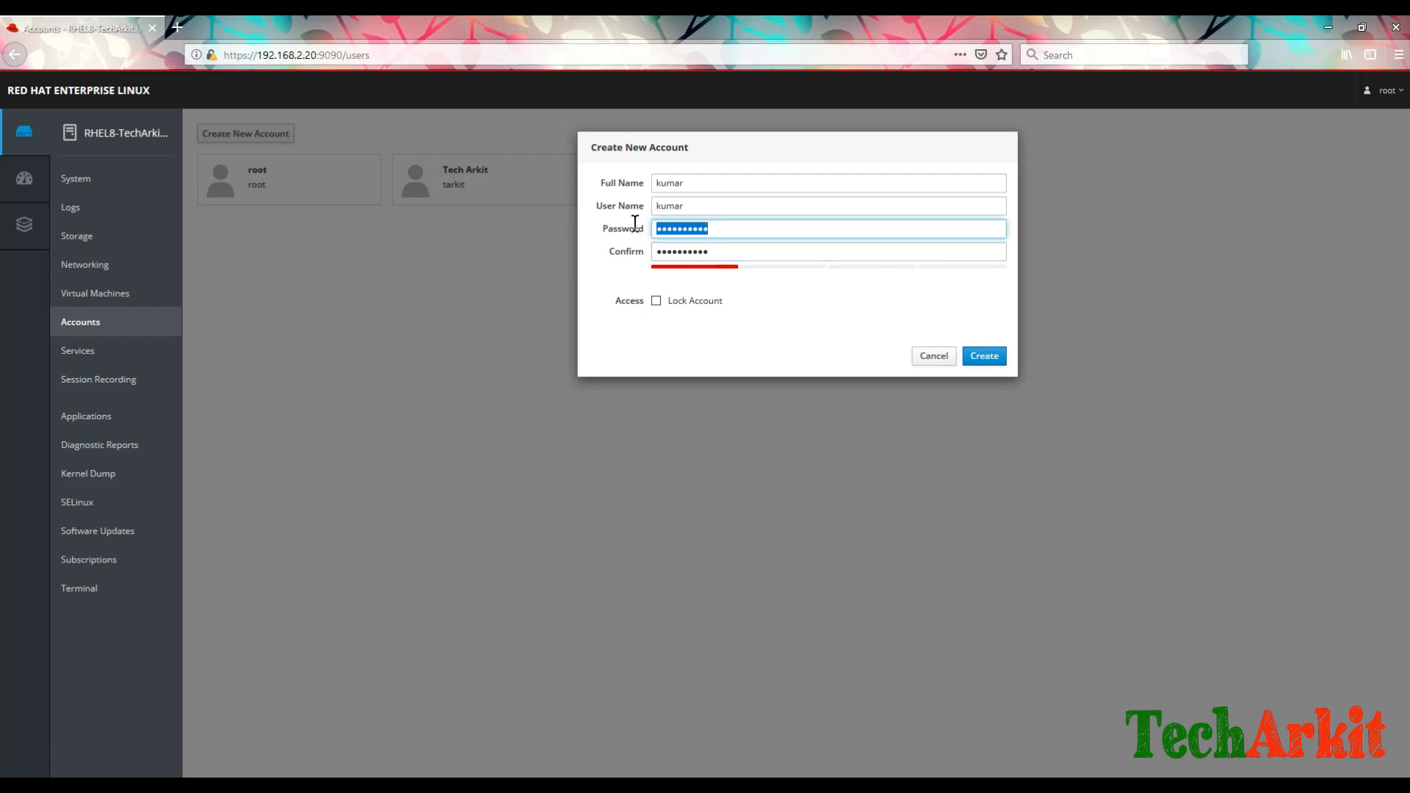
text(redhat@123)
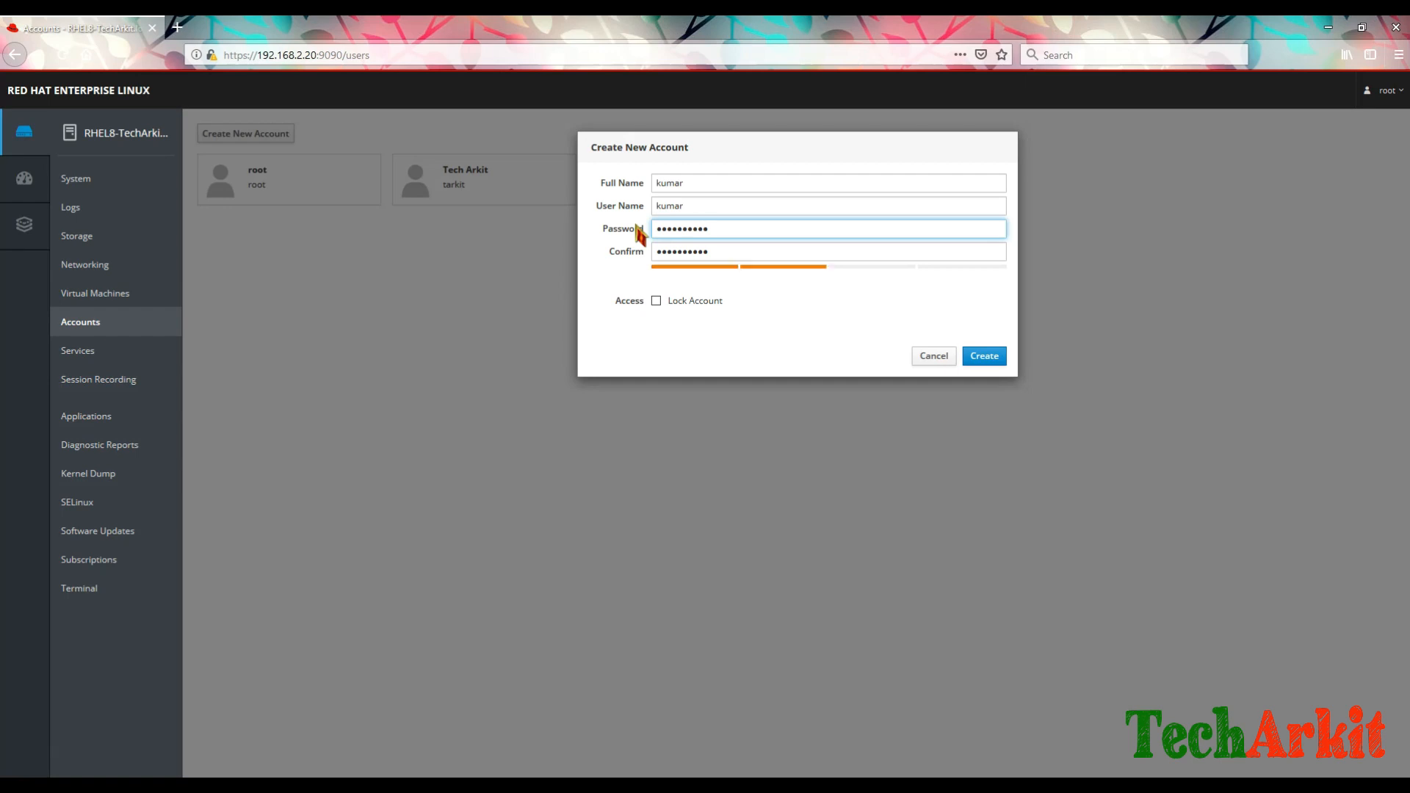
key(Tab)
text(redh)
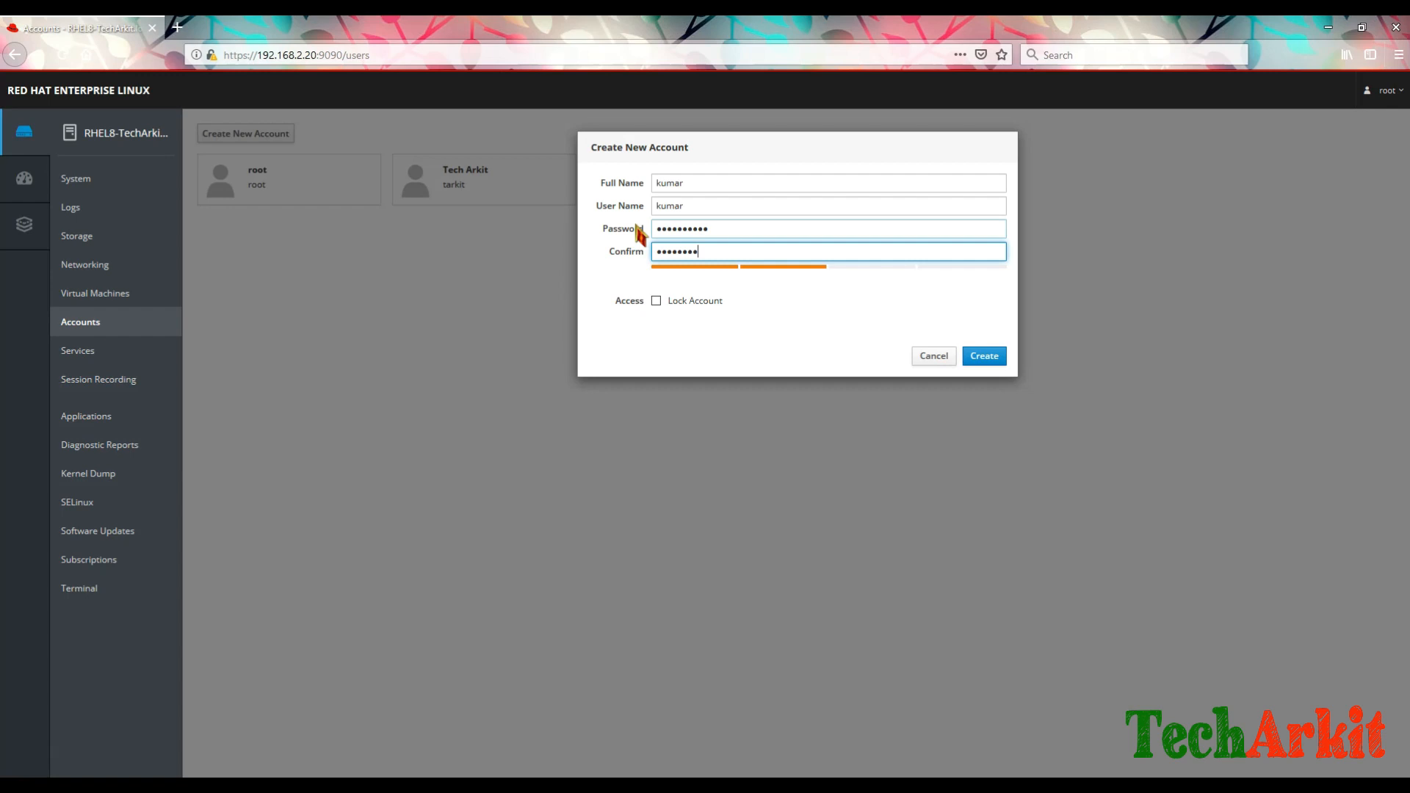
key(BackSpace)
key(BackSpace)
key(BackSpace)
key(BackSpace)
key(BackSpace)
key(BackSpace)
key(BackSpace)
key(BackSpace)
key(BackSpace)
key(shift+Tab)
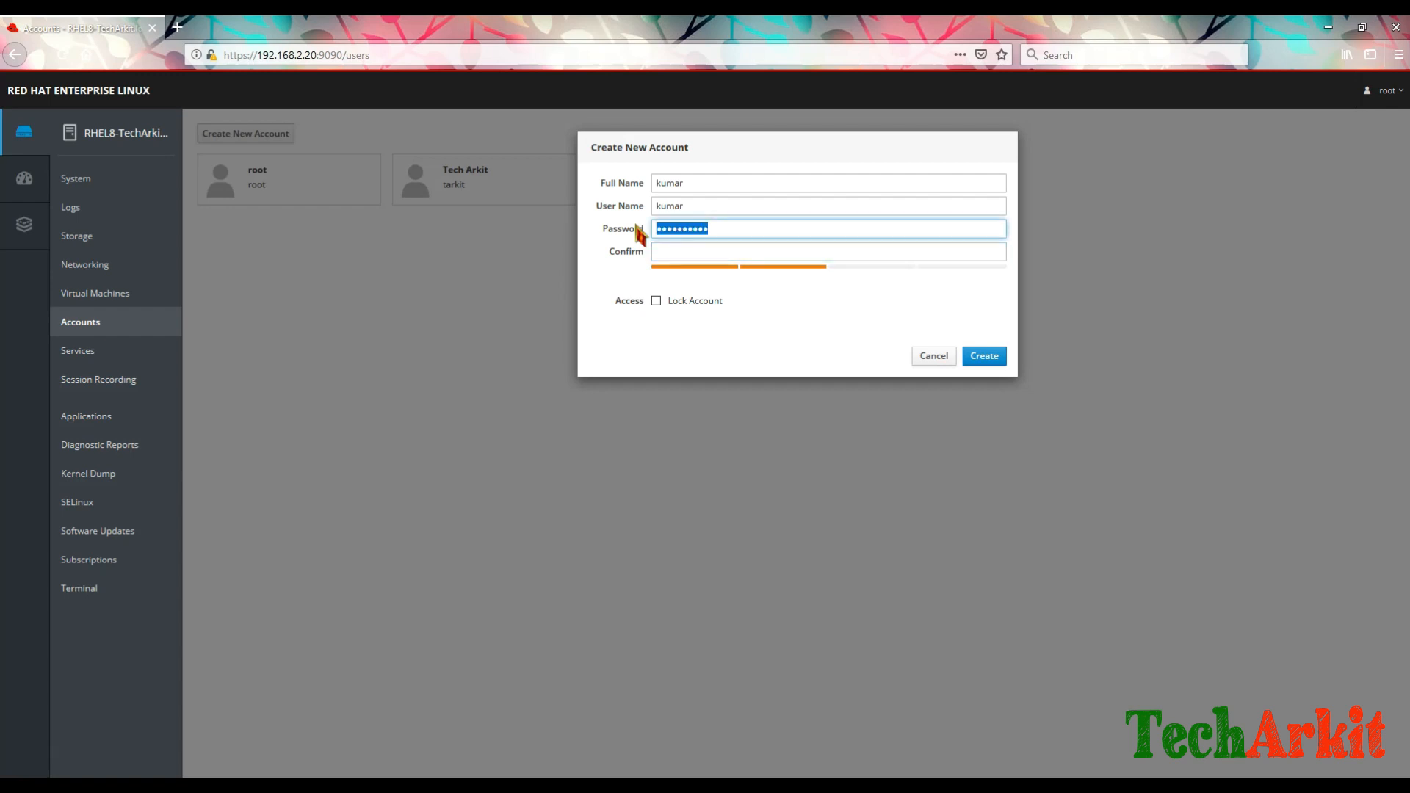
text(redh)
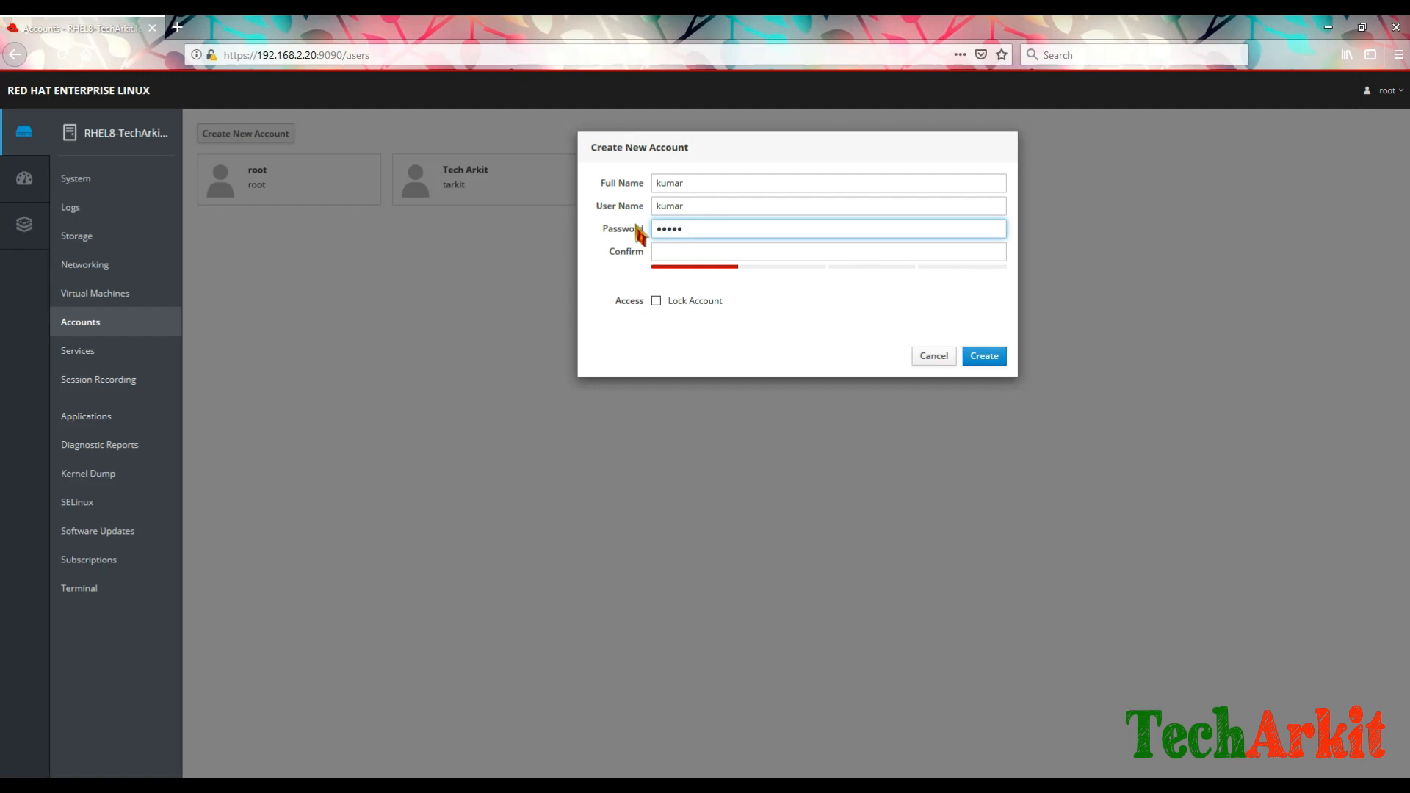
text(••••••)
key(Tab)
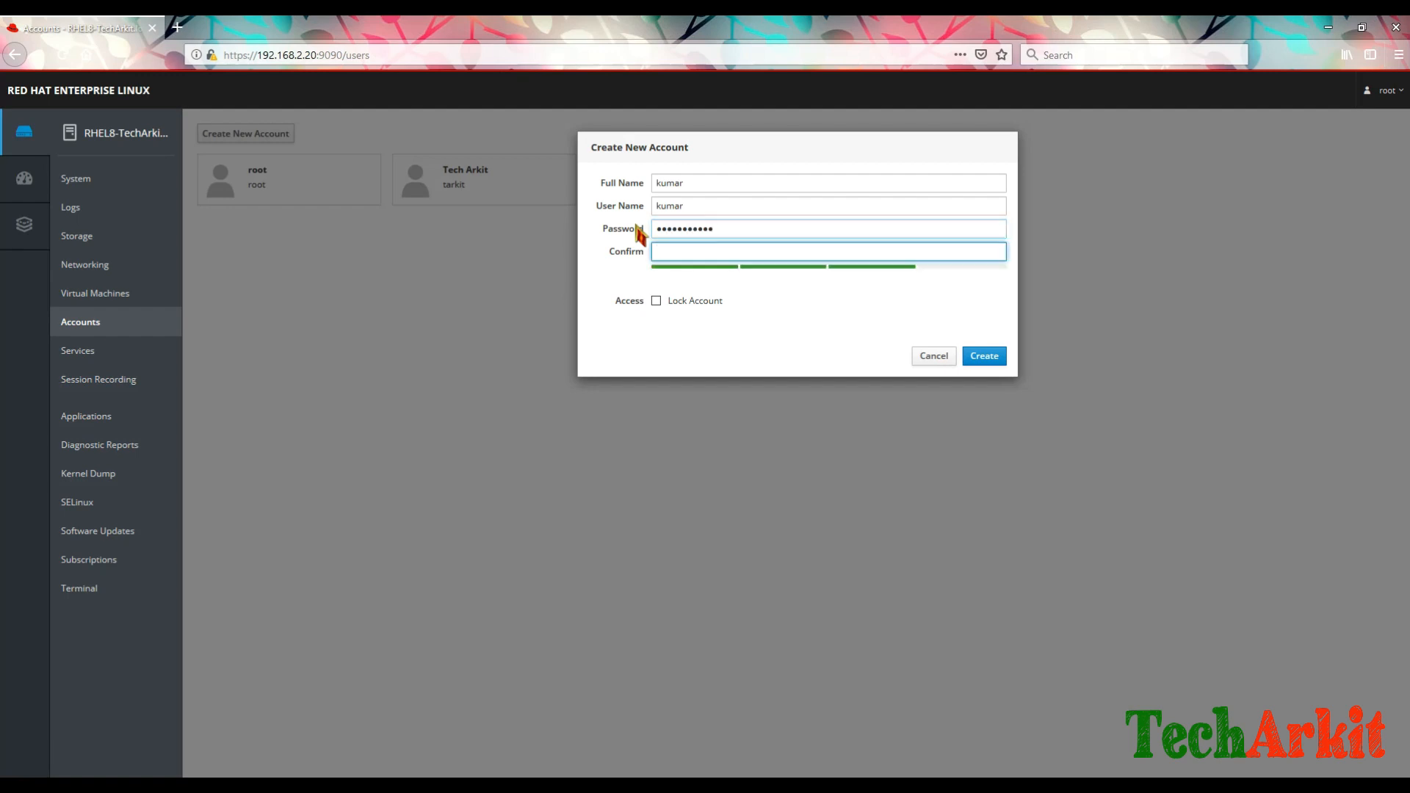
text(•••••••••••)
Step: Create the new account, then bring the PuTTY terminal session to the front
click(993, 359)
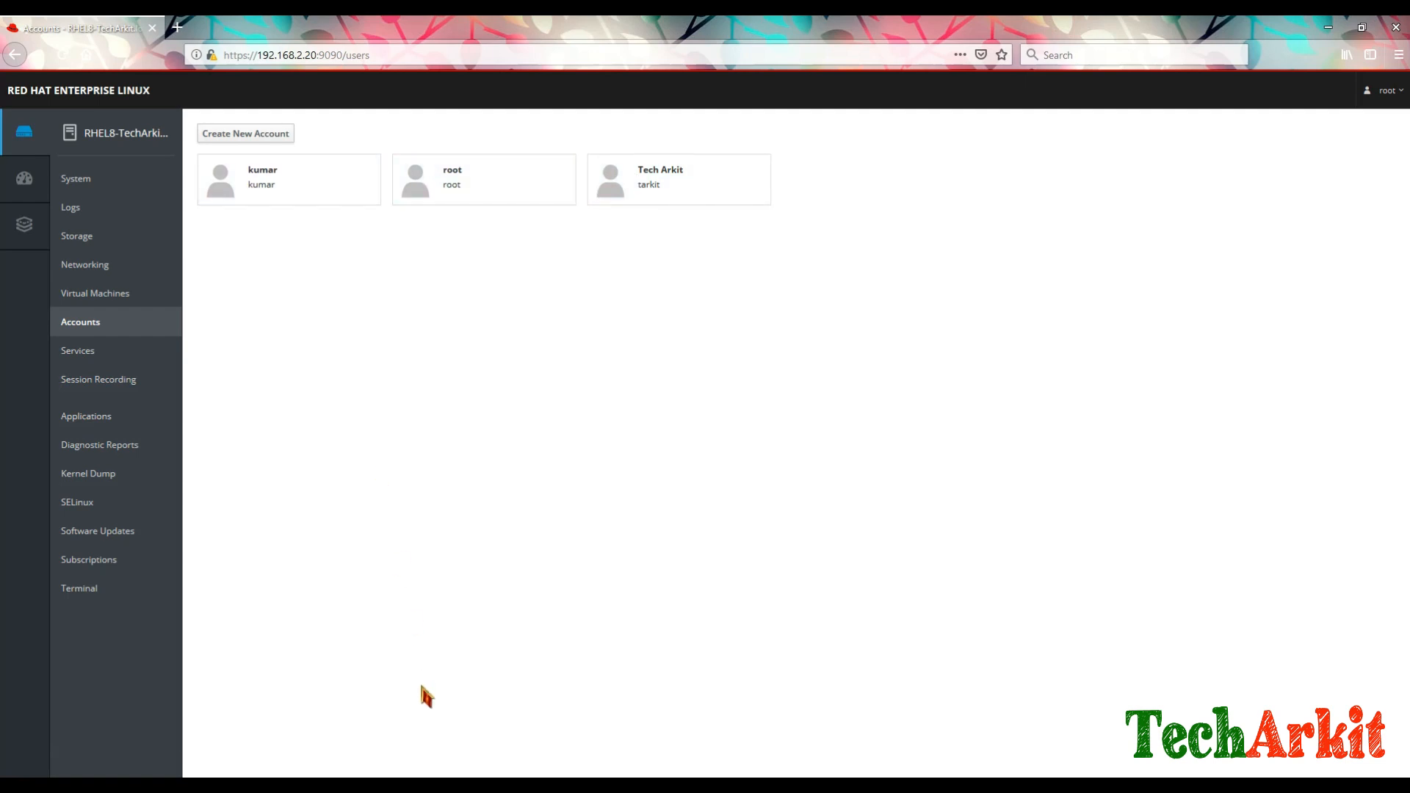
click(424, 782)
click(615, 518)
Step: Clear the terminal, switch to the new user with su -, and confirm with whoami
text(clear)
key(Return)
key(Return)
key(Return)
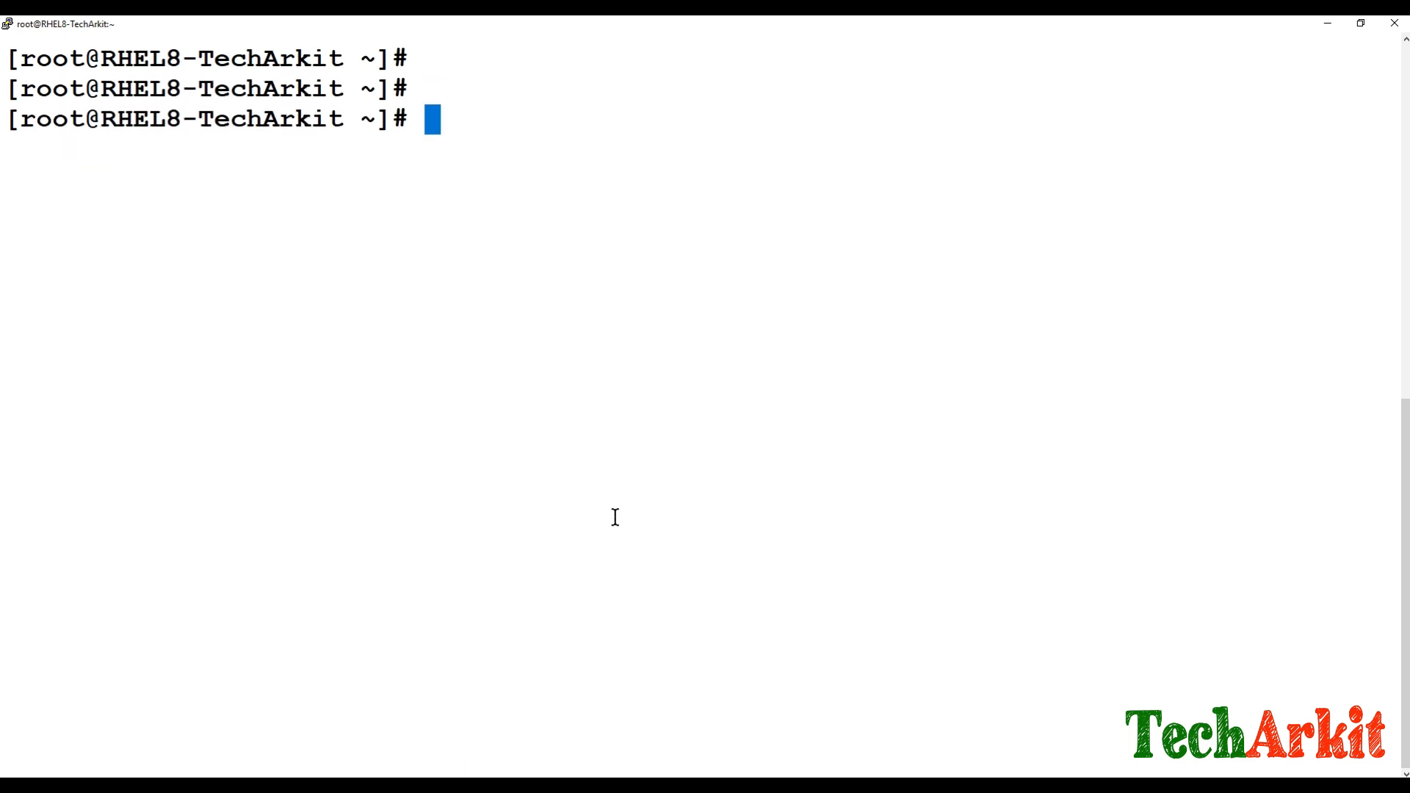
text(su - kumar)
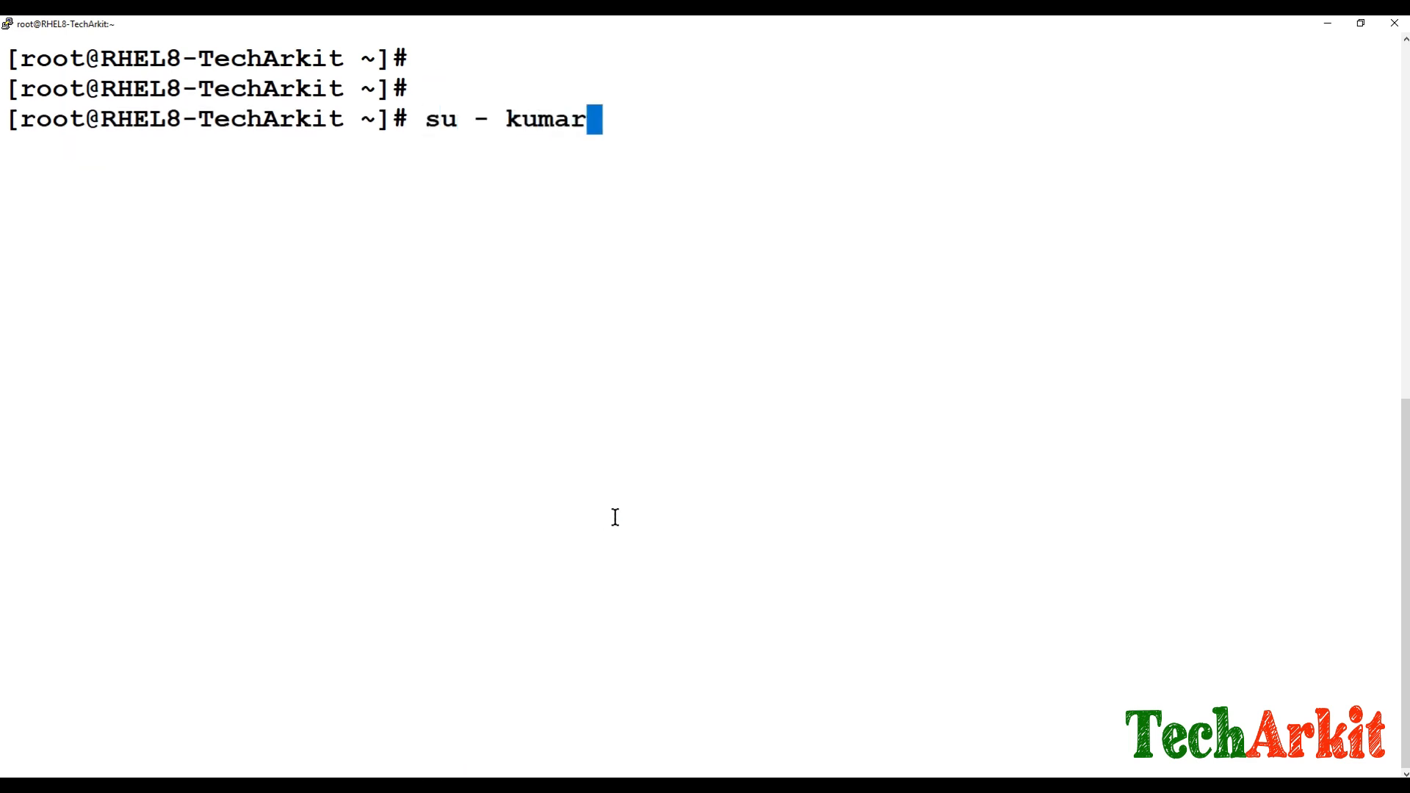
key(Return)
key(Return)
key(Return)
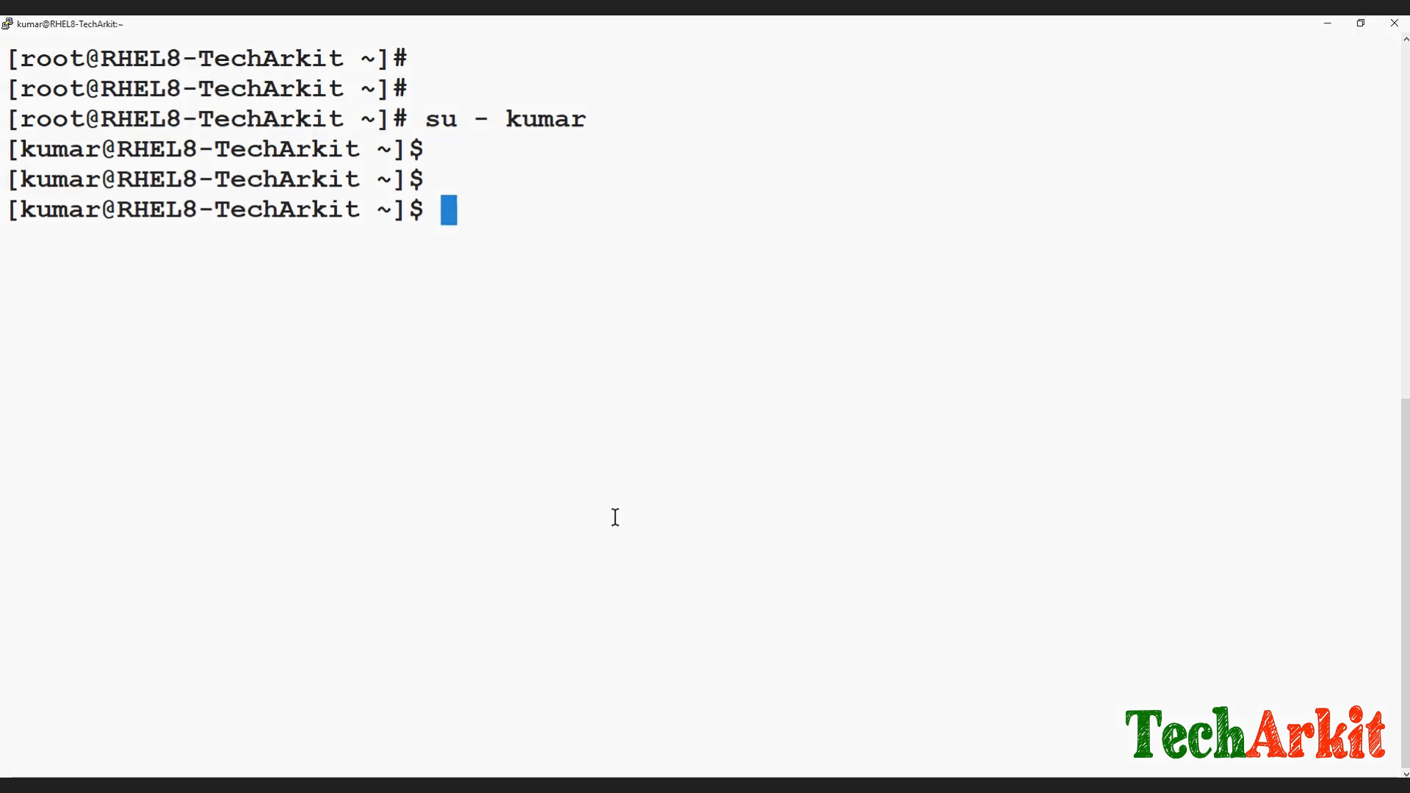
text(whoami)
key(Return)
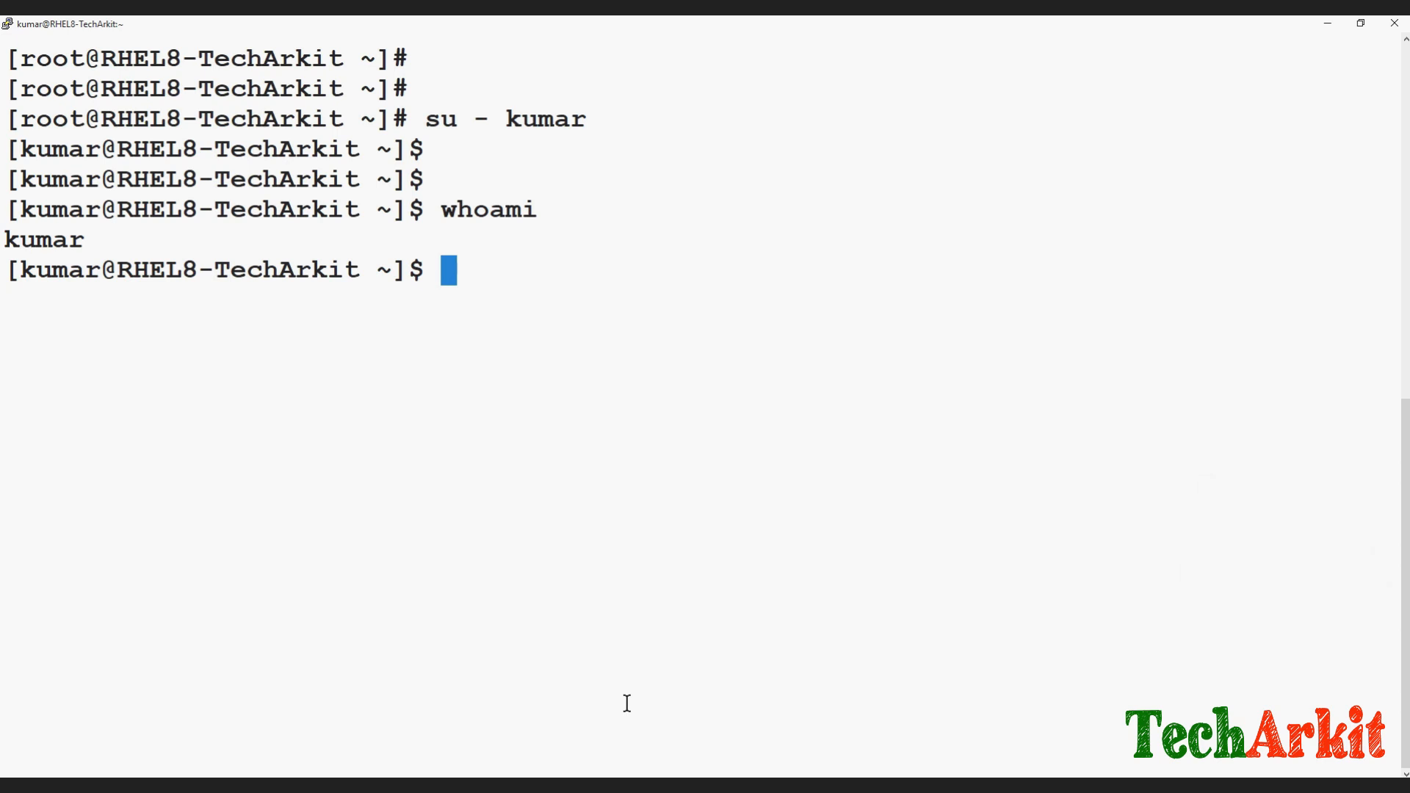
click(633, 787)
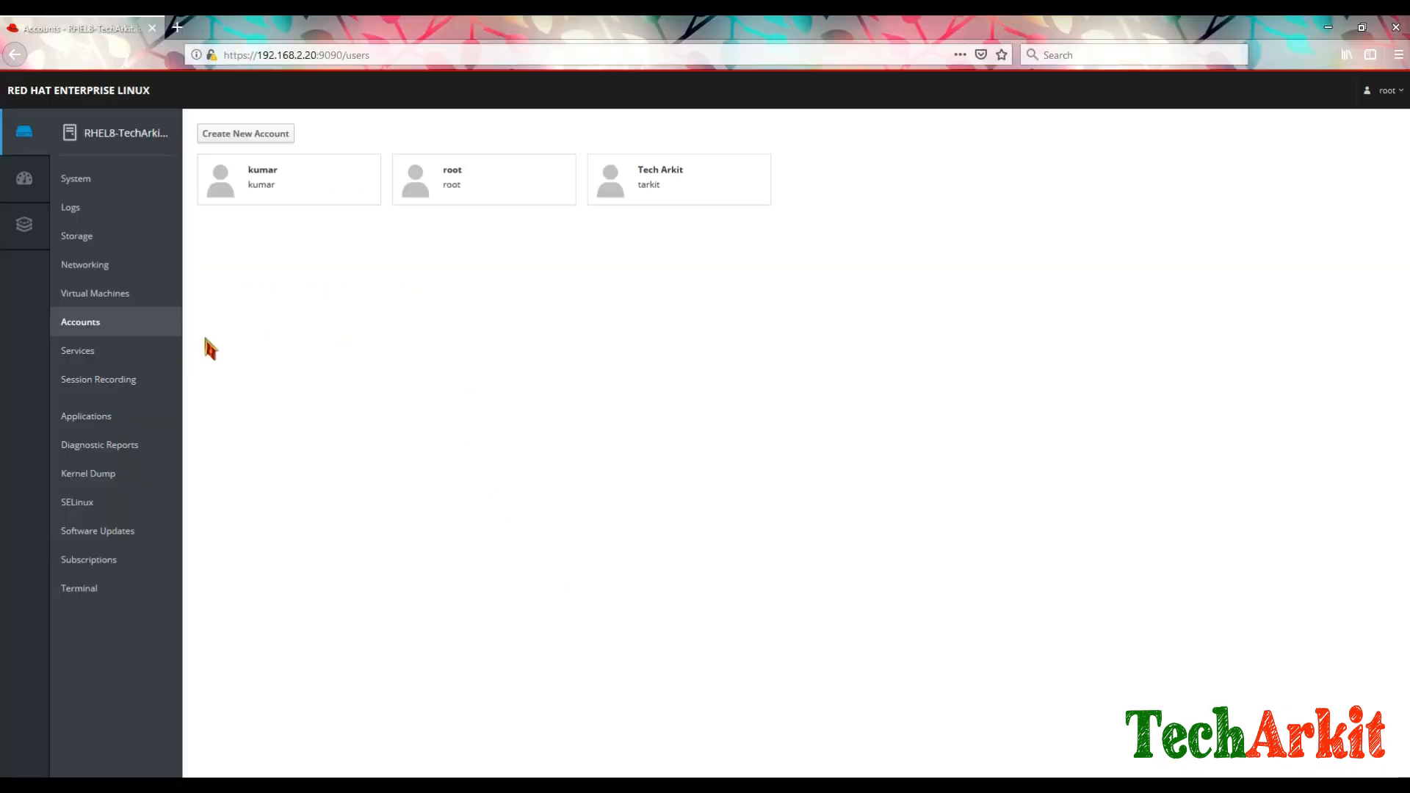
Step: Look at the root account, then the new user's account details, then go to Services
click(472, 185)
click(211, 139)
click(267, 193)
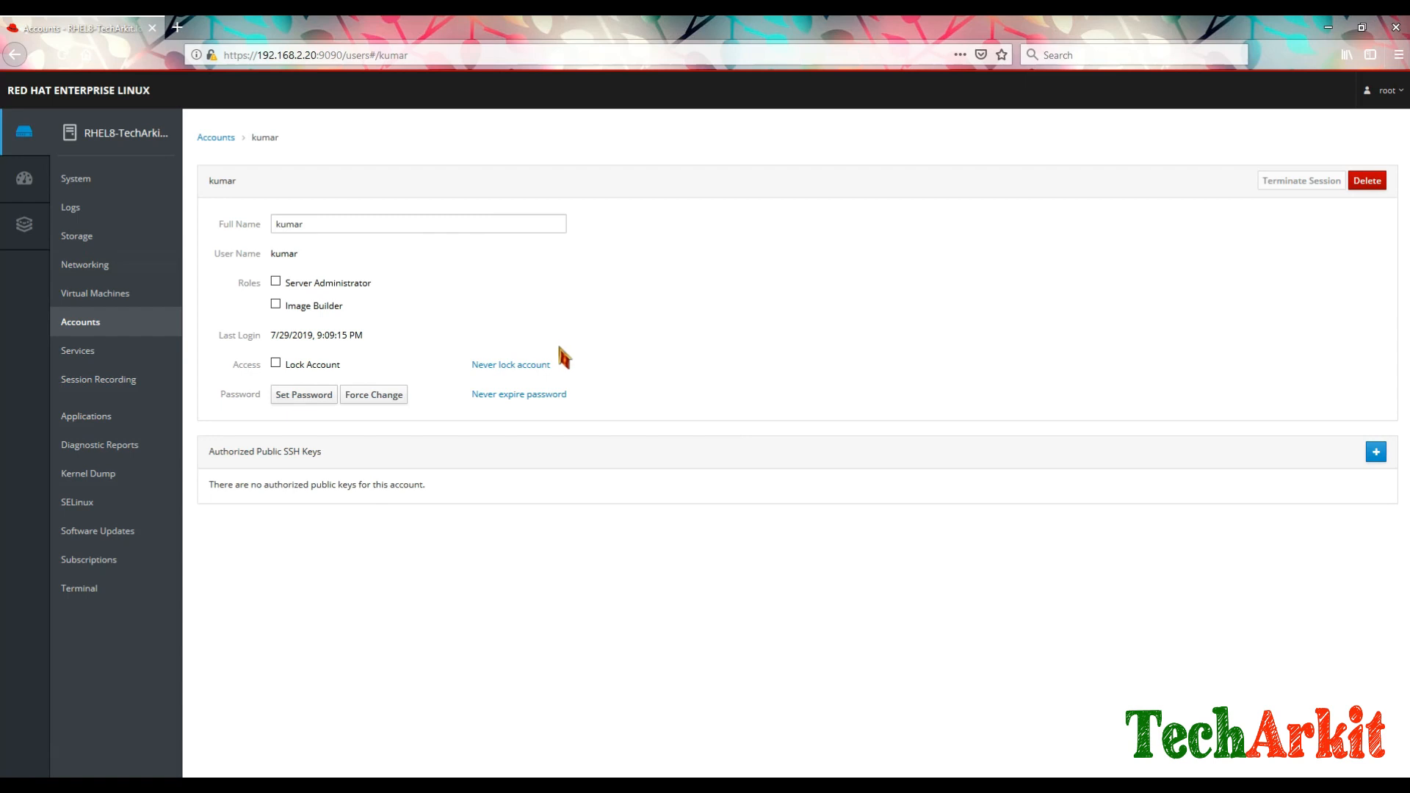
click(73, 356)
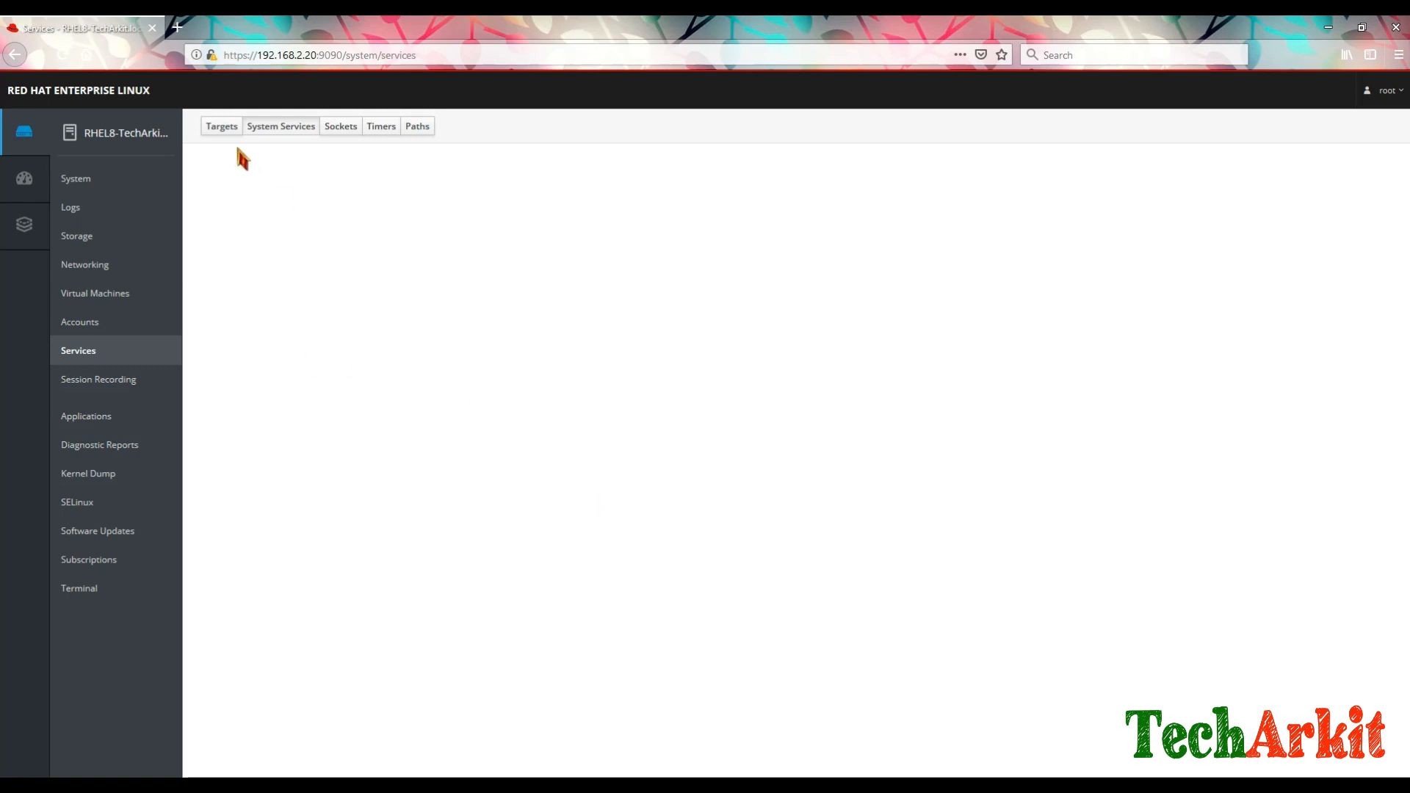
Step: Check the Bluetooth service's status details, then return to the services list
scroll(560, 478, down, 15)
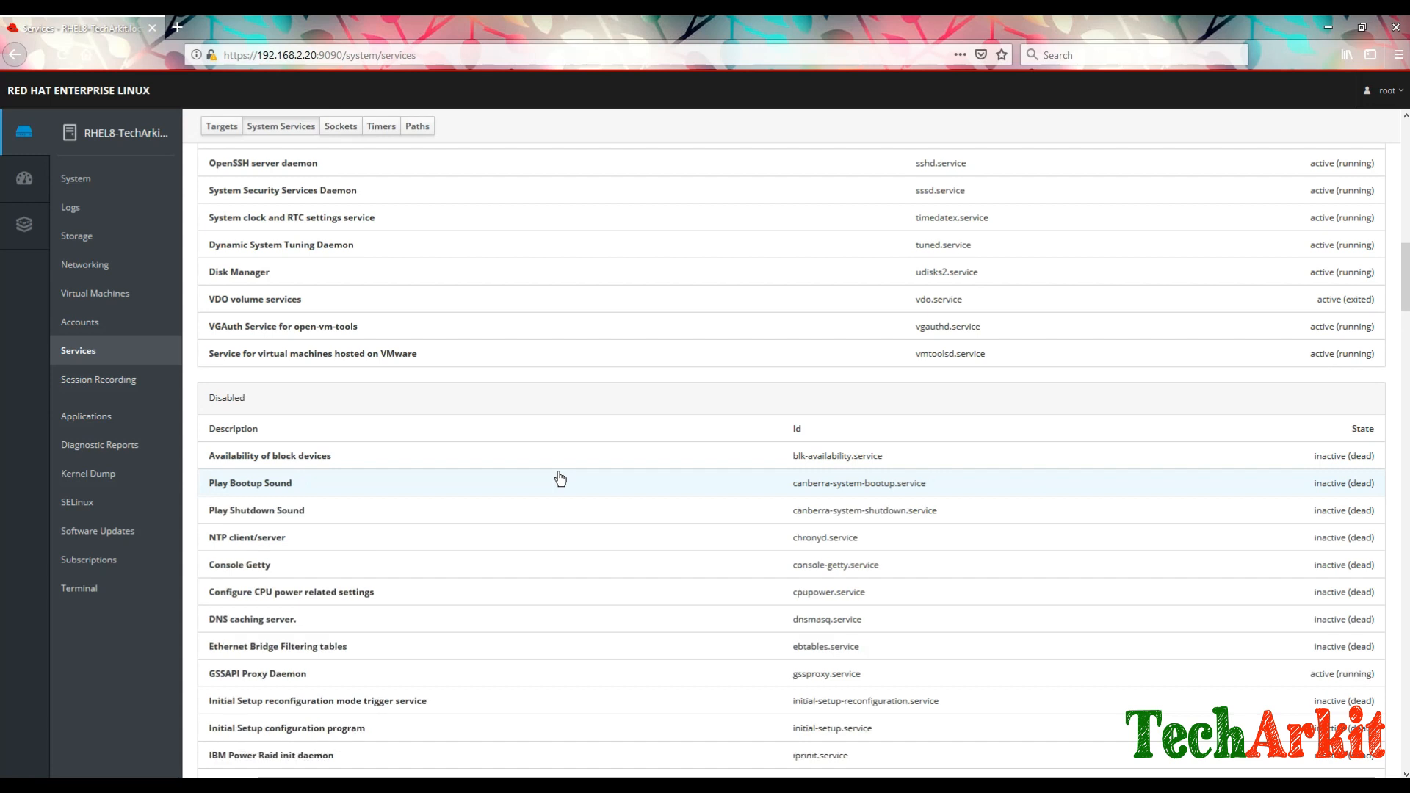
scroll(558, 479, down, 5)
scroll(413, 409, up, 10)
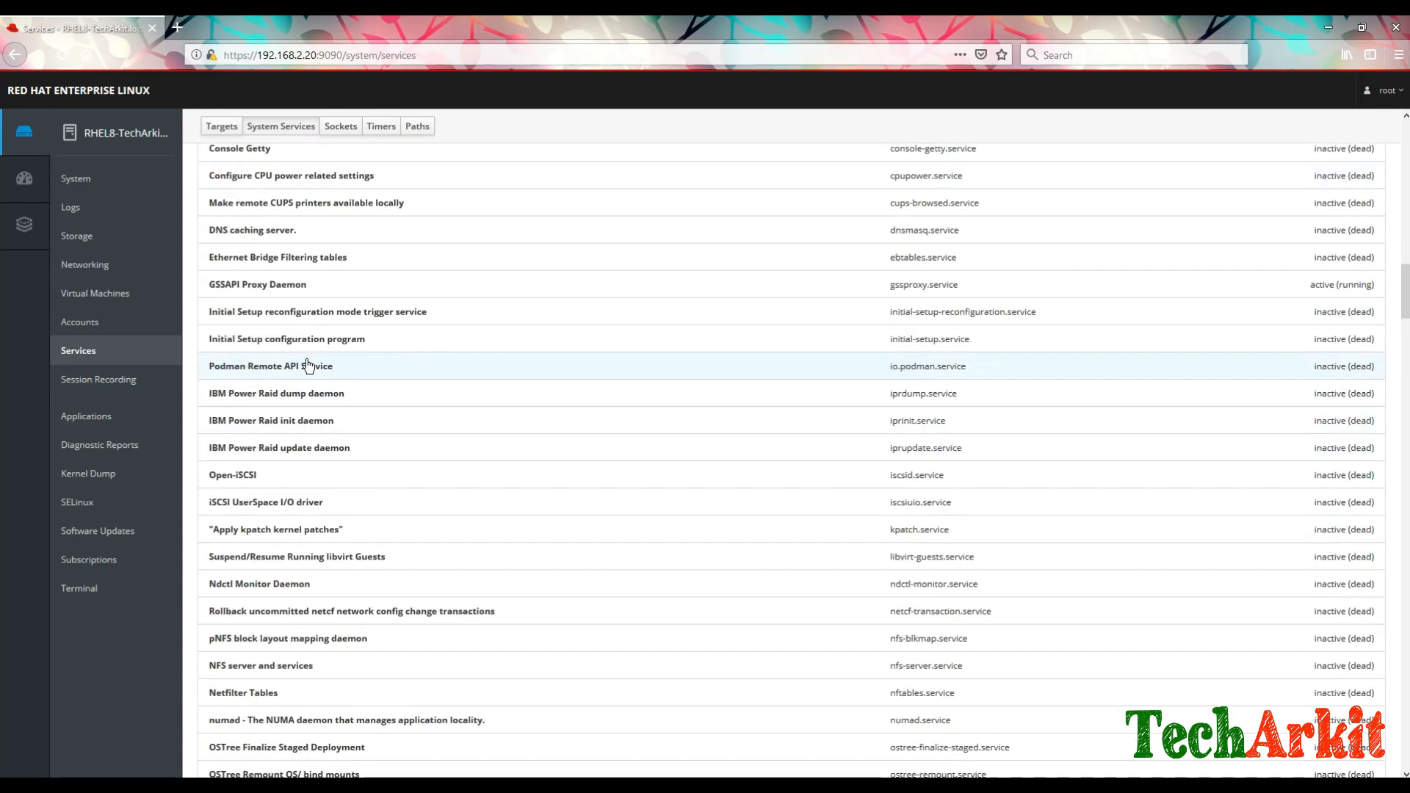
scroll(414, 413, up, 10)
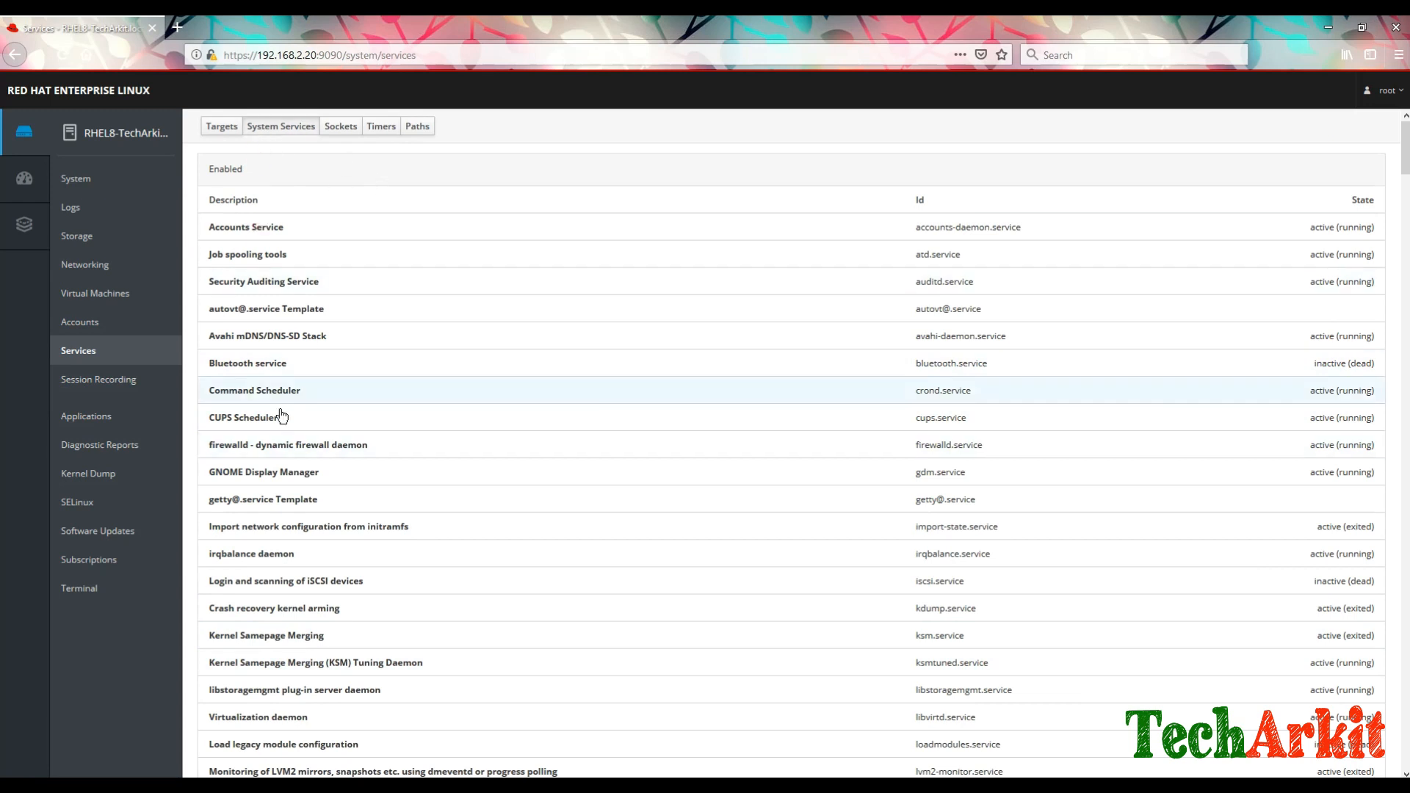
click(317, 370)
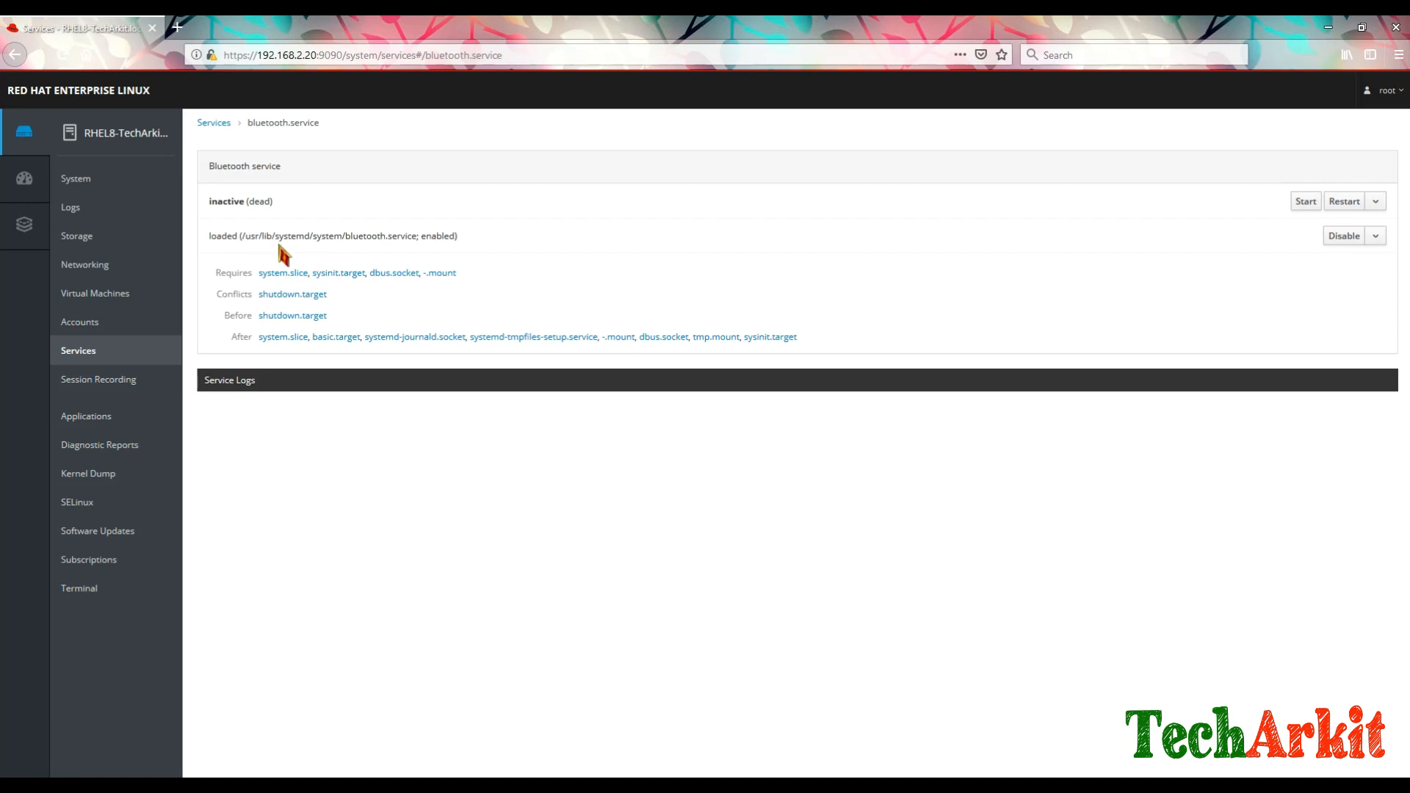
drag(218, 202, 324, 203)
click(213, 122)
Step: Stop vdo.service, start it again, and return to the System Services list
scroll(499, 471, down, 8)
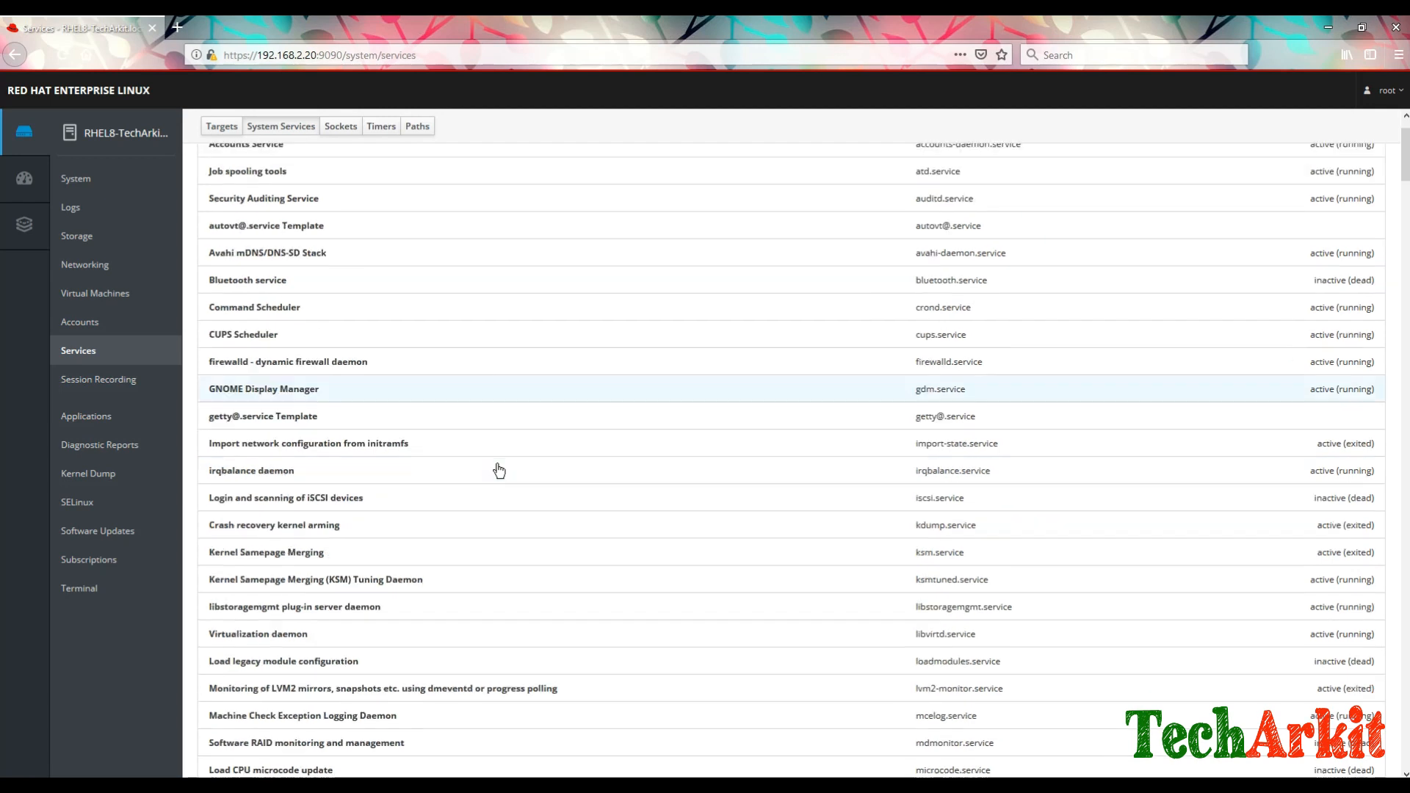
scroll(499, 470, down, 5)
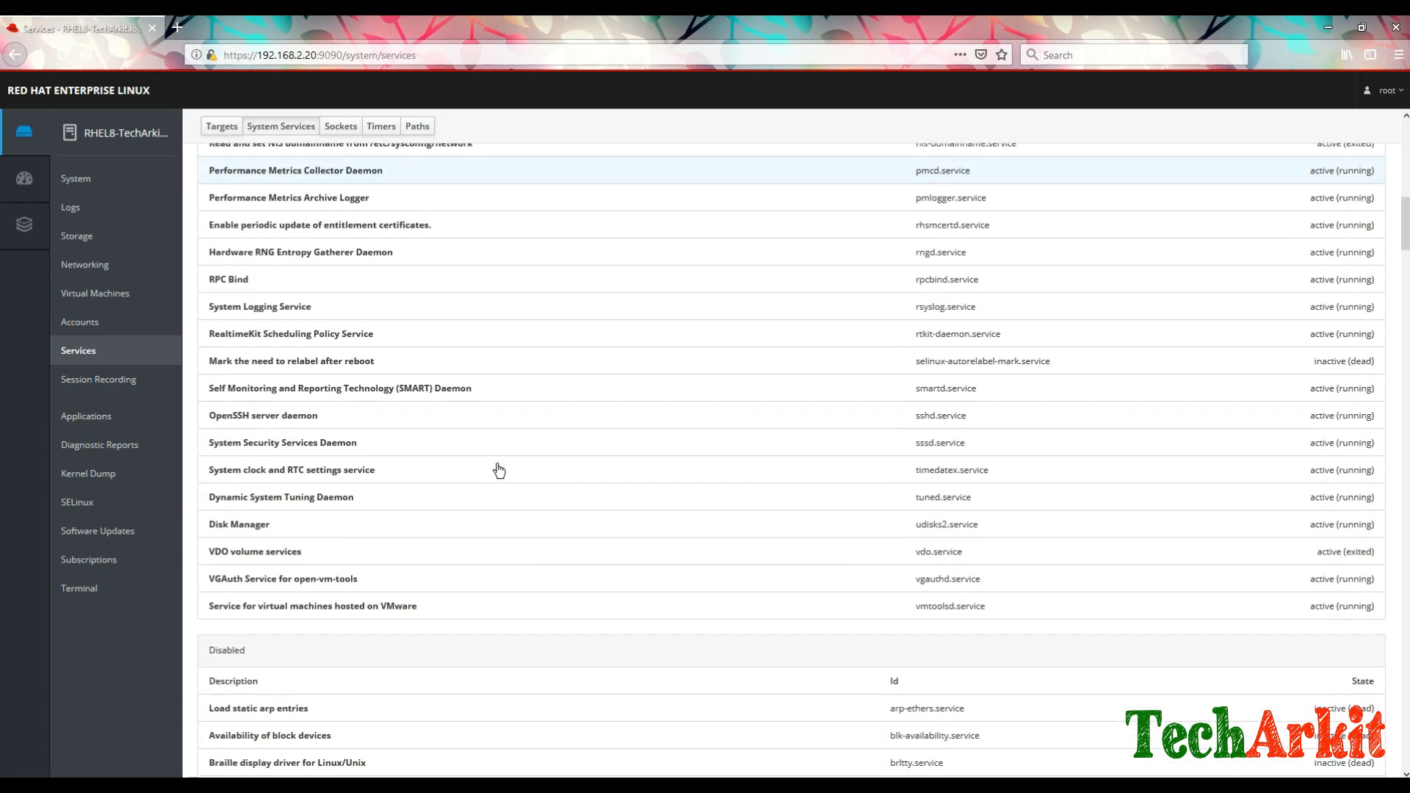
scroll(448, 507, down, 1)
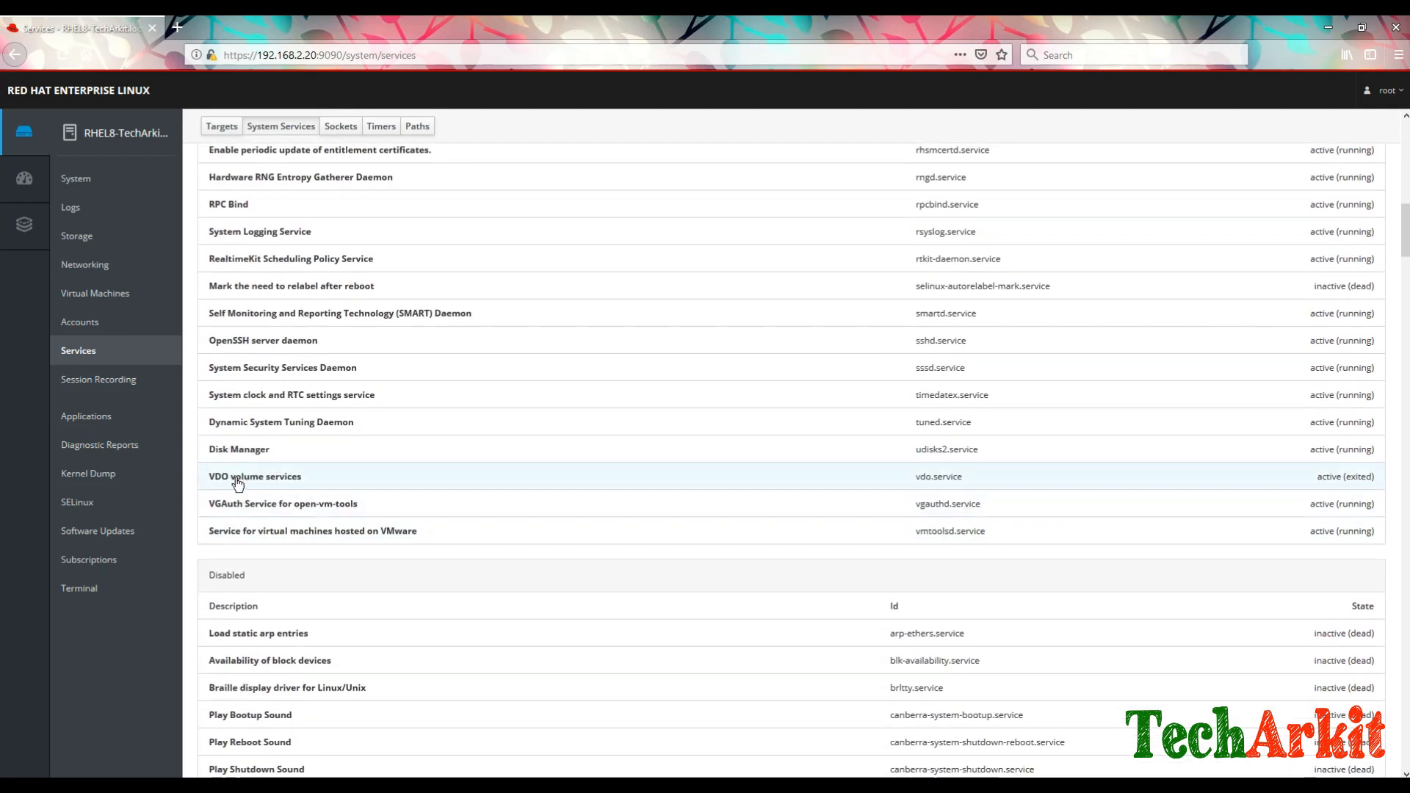
click(347, 482)
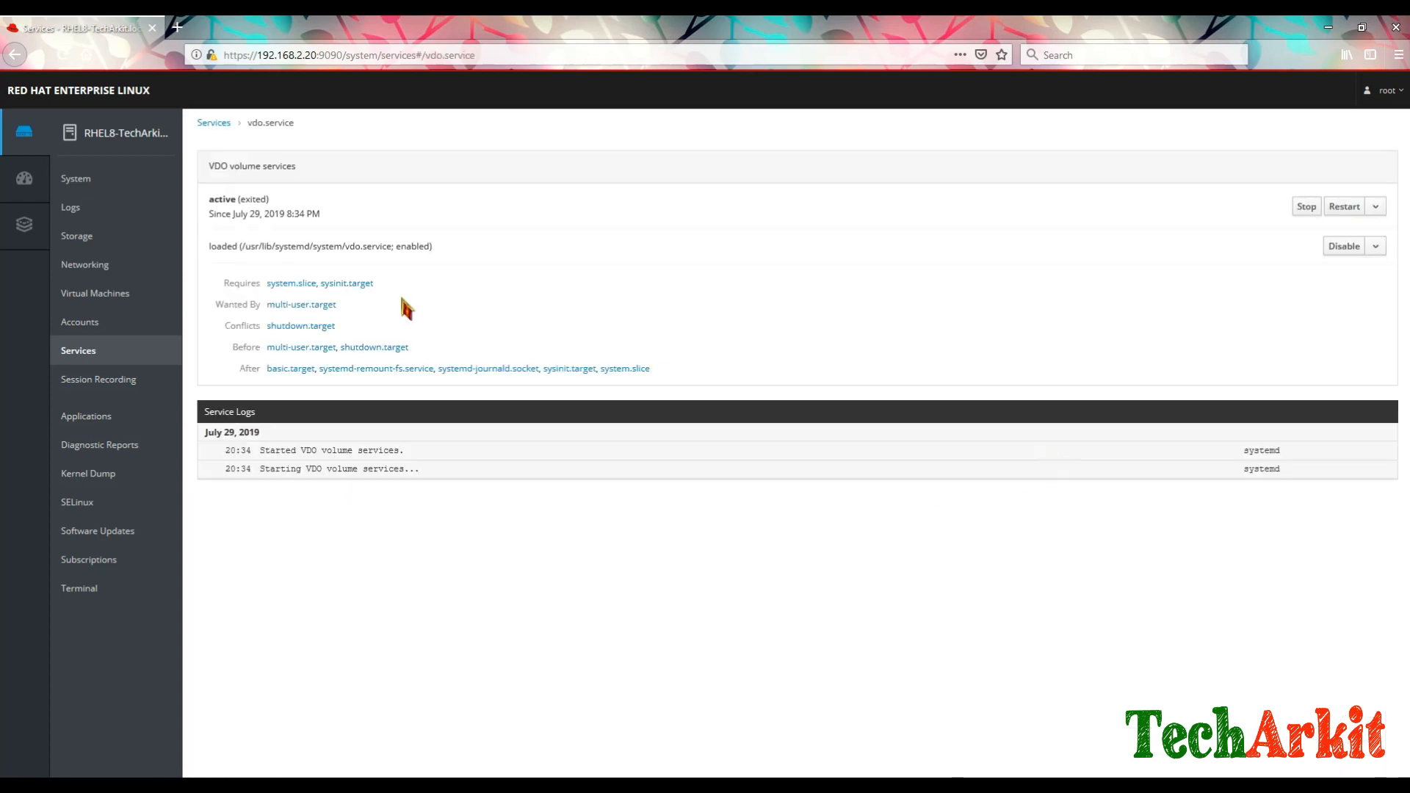
click(1306, 208)
drag(211, 199, 514, 212)
click(940, 336)
click(1305, 207)
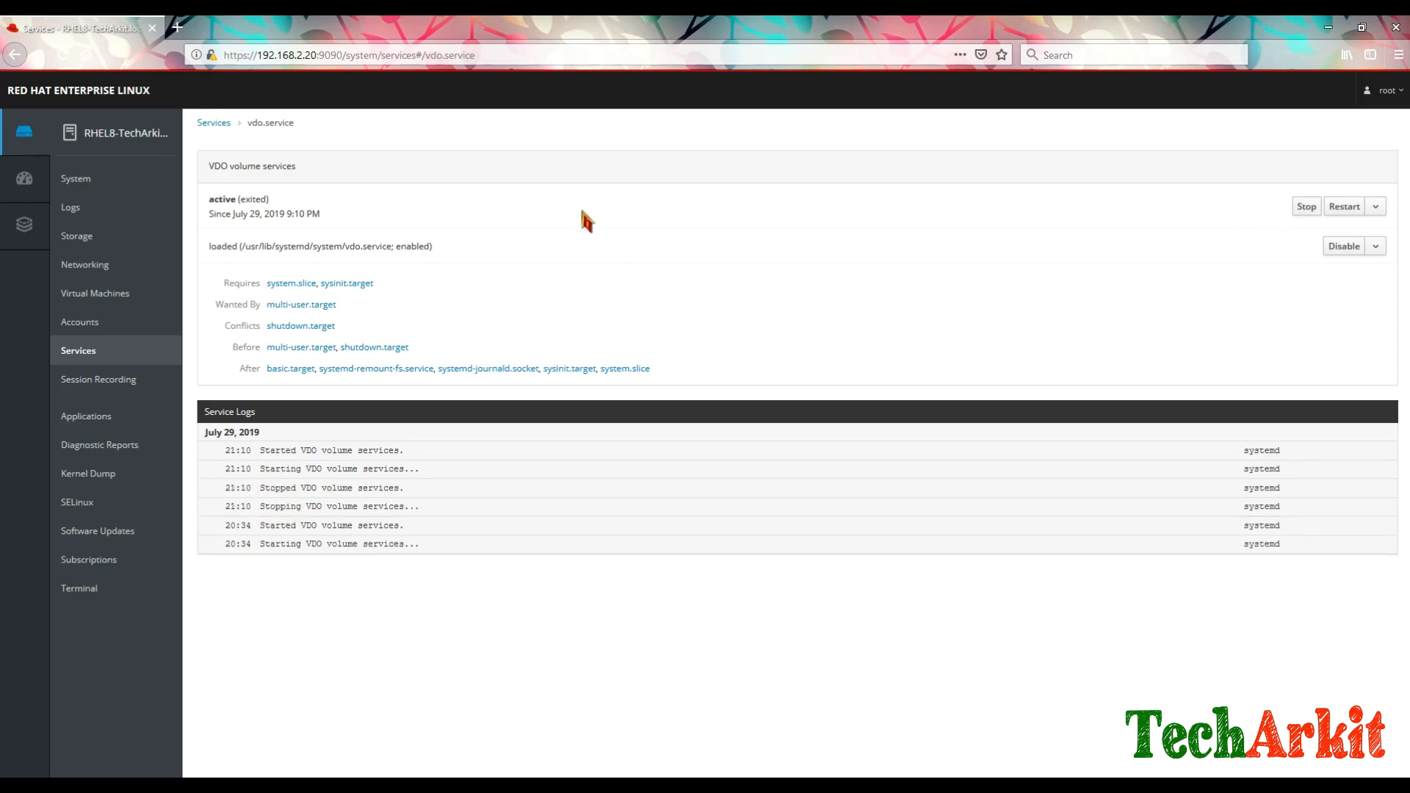
click(214, 122)
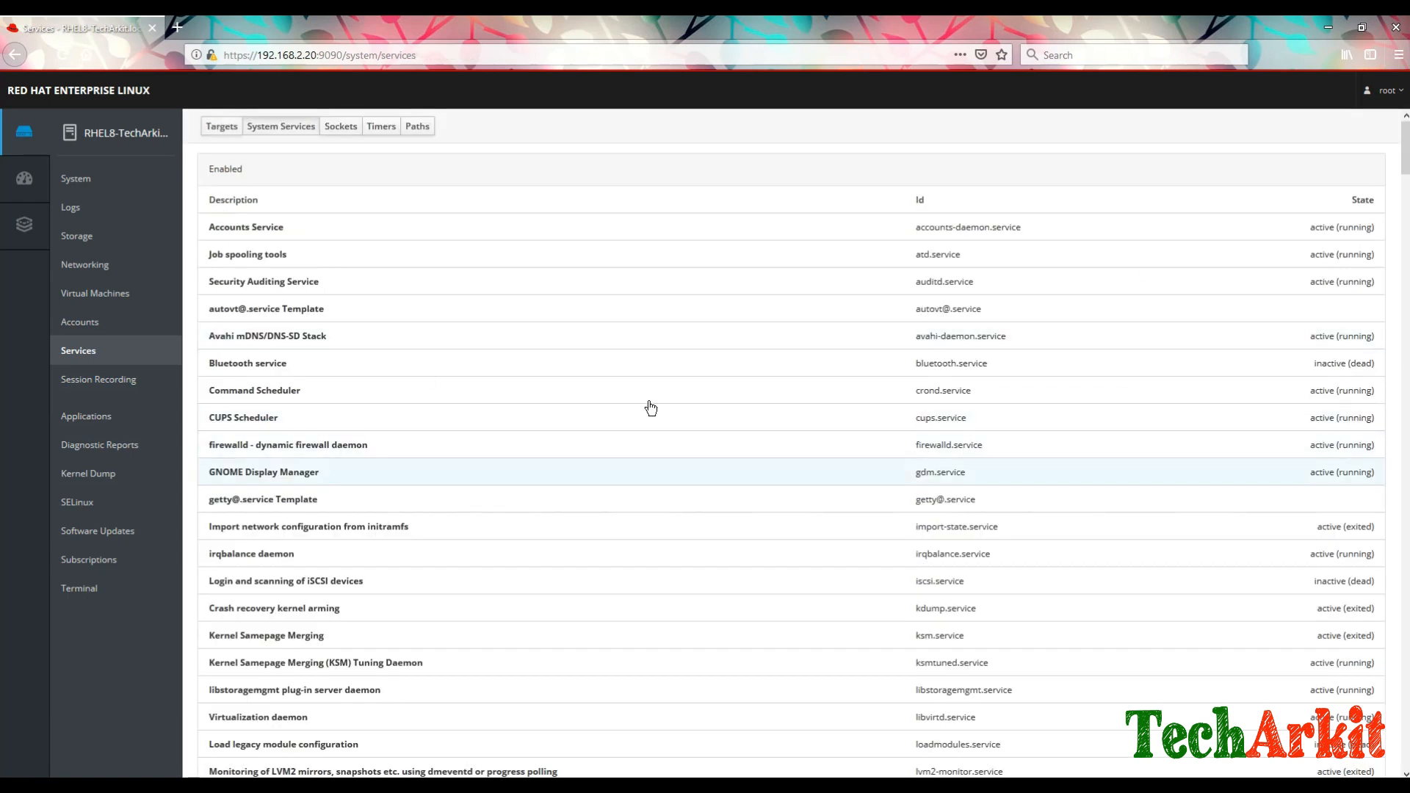
Step: Browse the Sockets, Timers, Paths and Targets lists, then open Session Recording
click(341, 128)
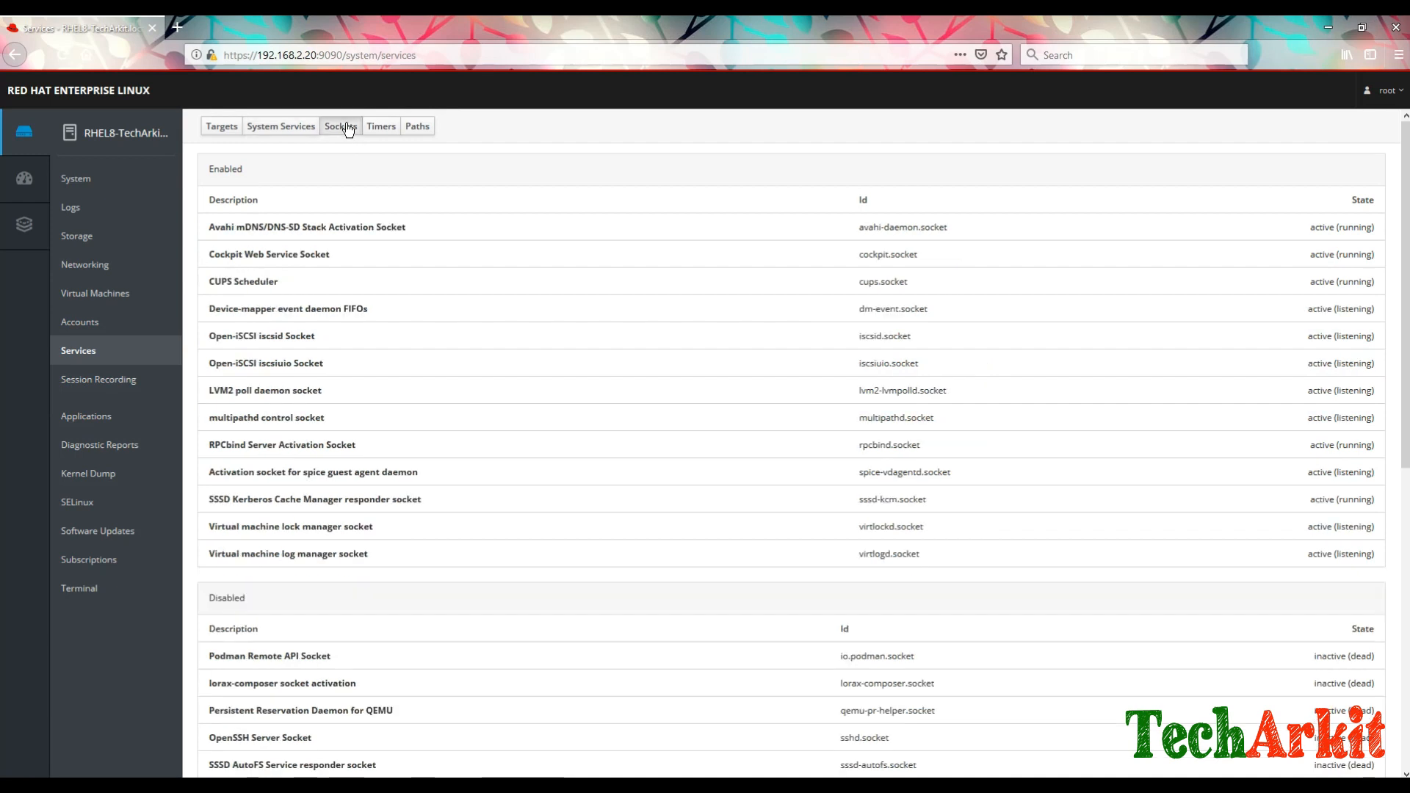
click(382, 131)
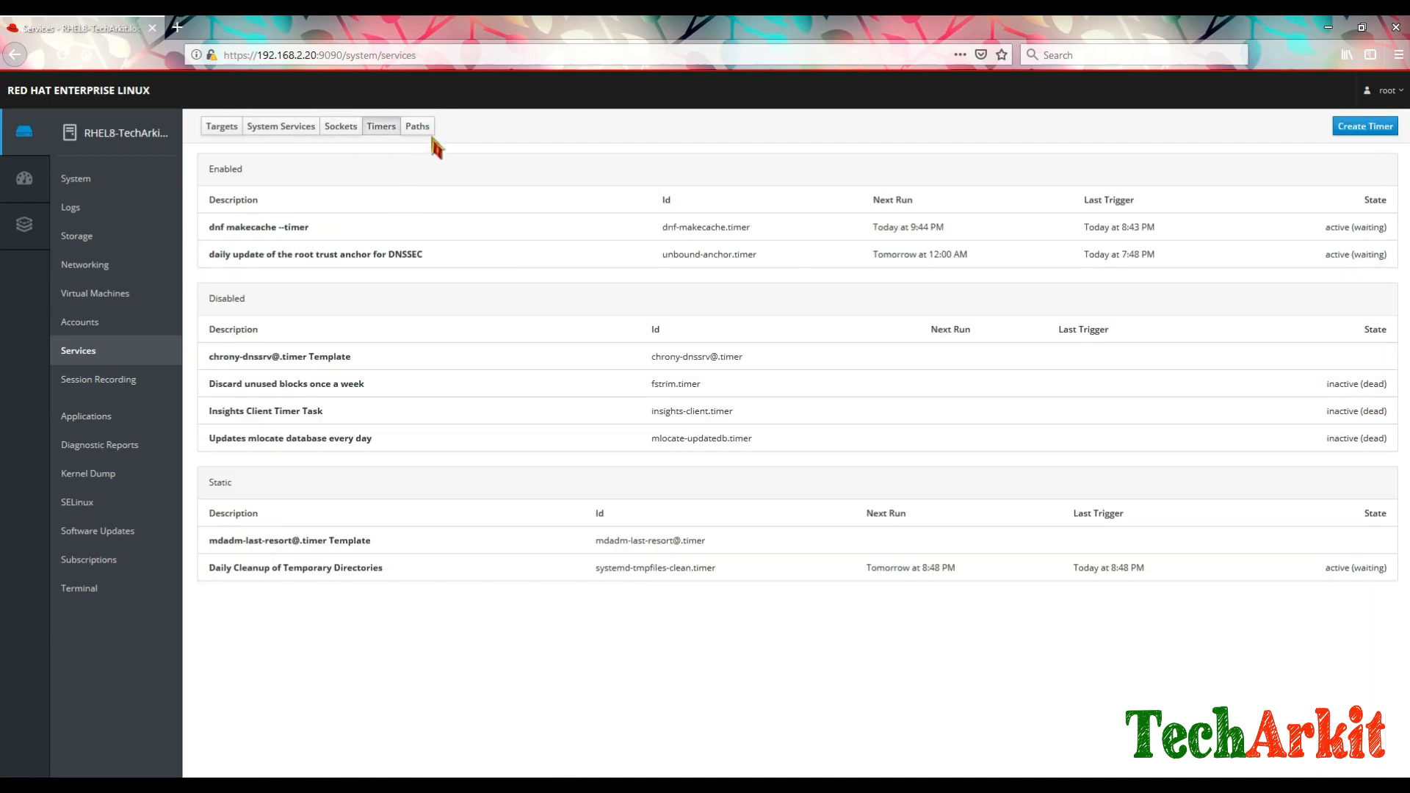
click(417, 128)
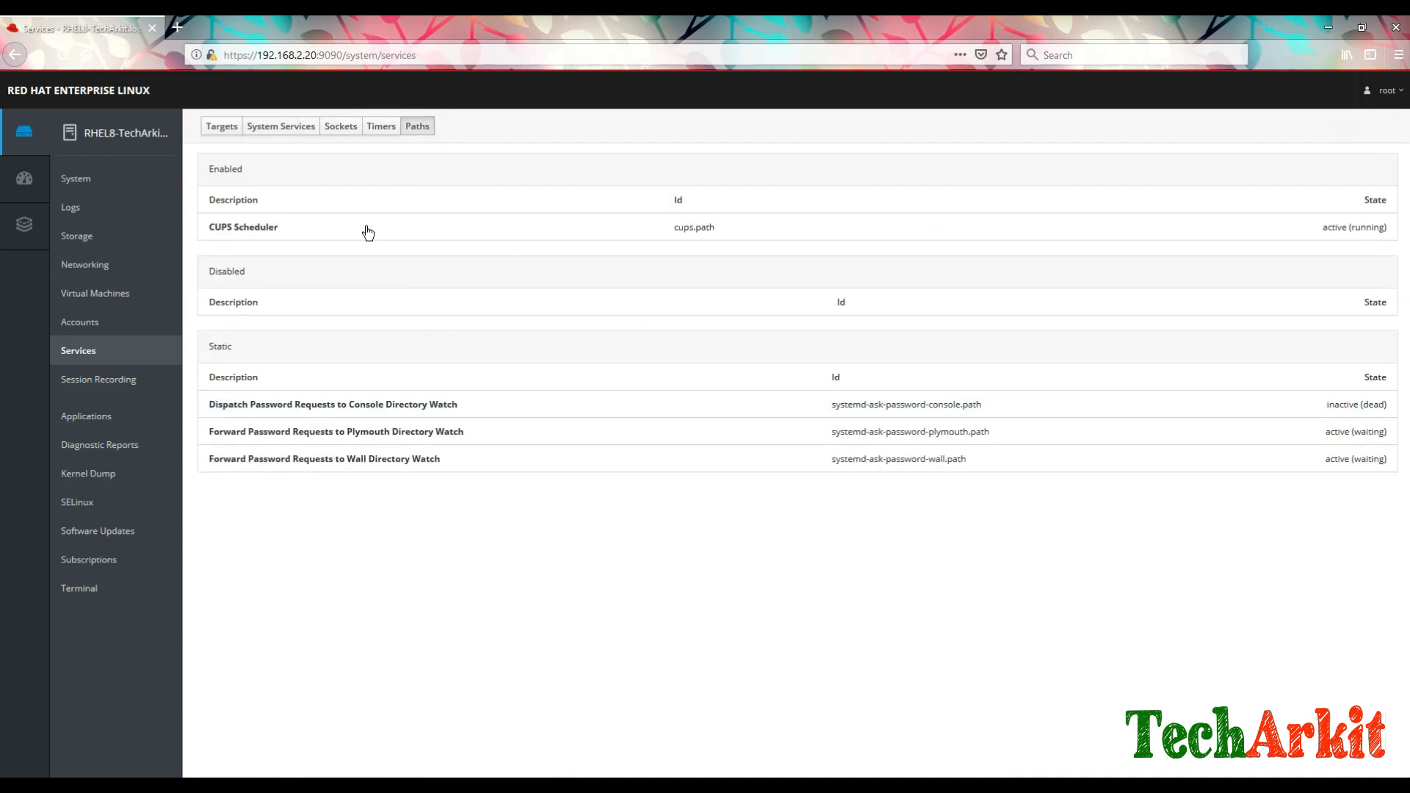
click(219, 128)
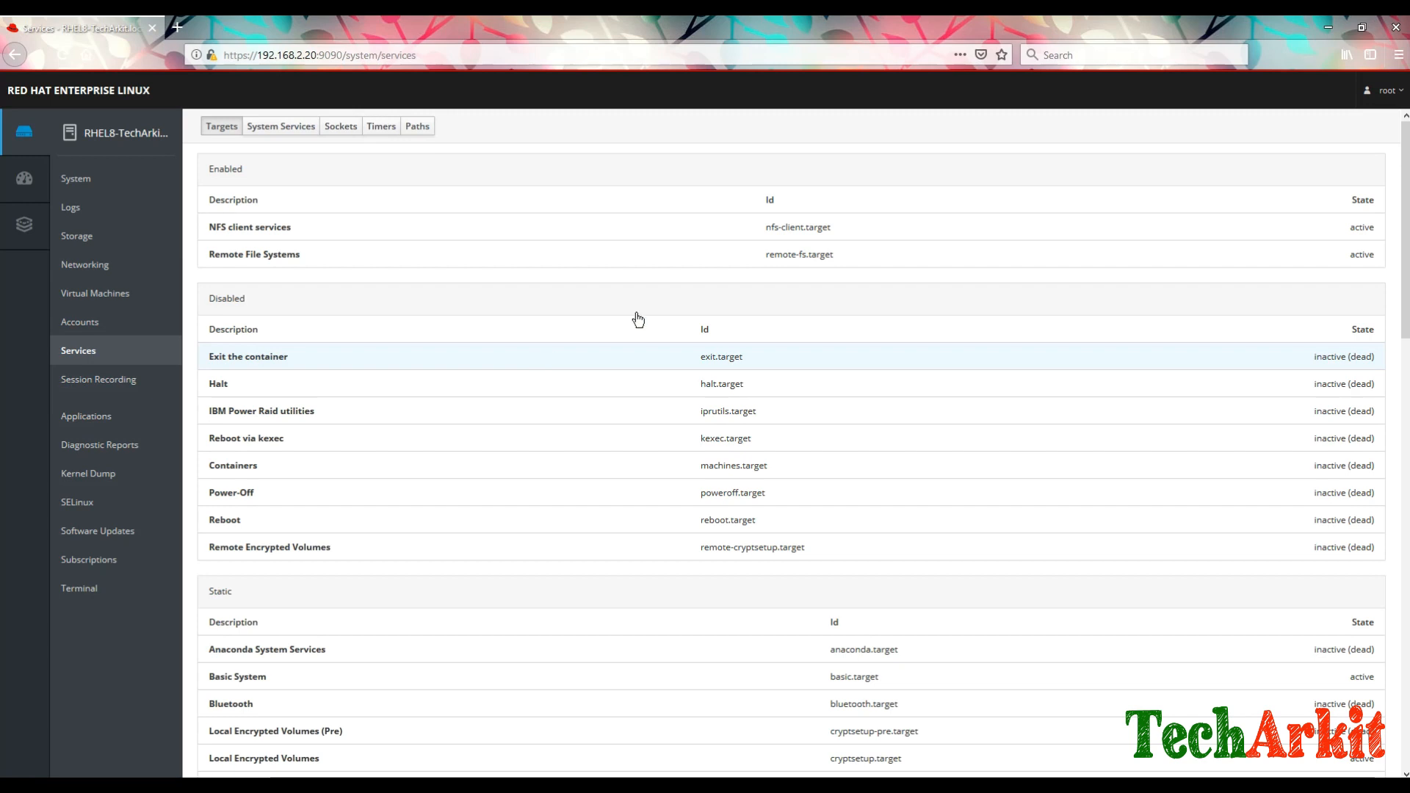
click(105, 389)
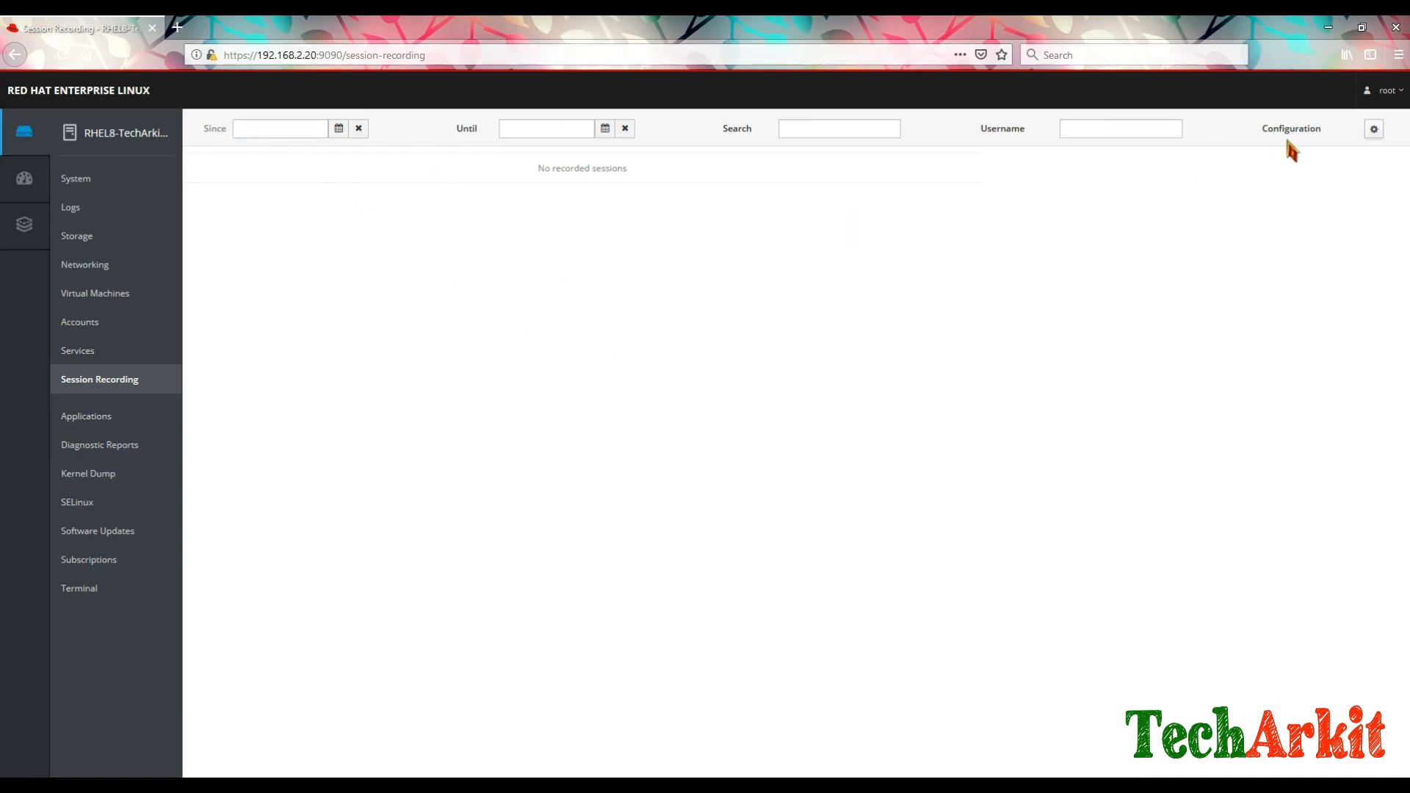
Step: View the Session Recording configuration, go back, then open the Applications page
click(1374, 129)
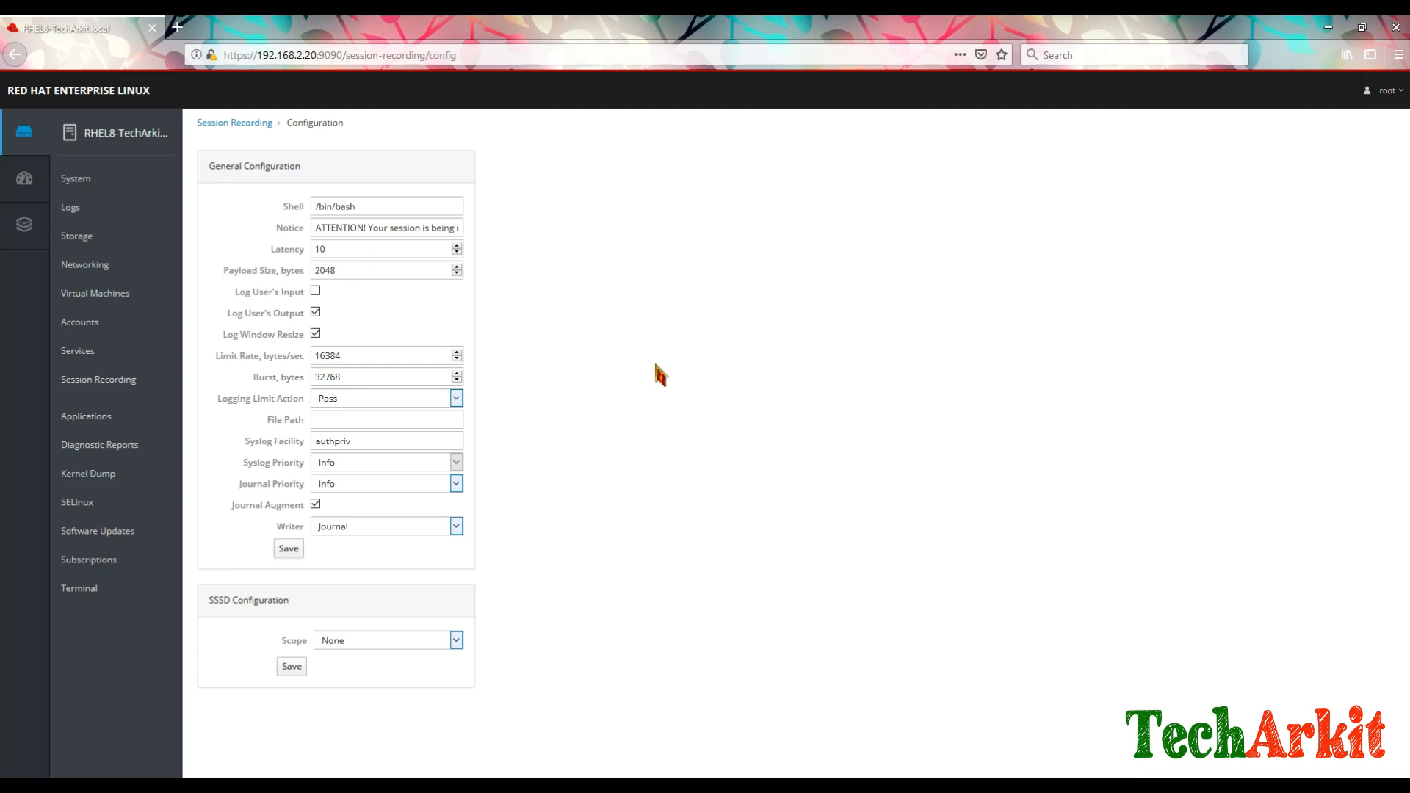
click(245, 125)
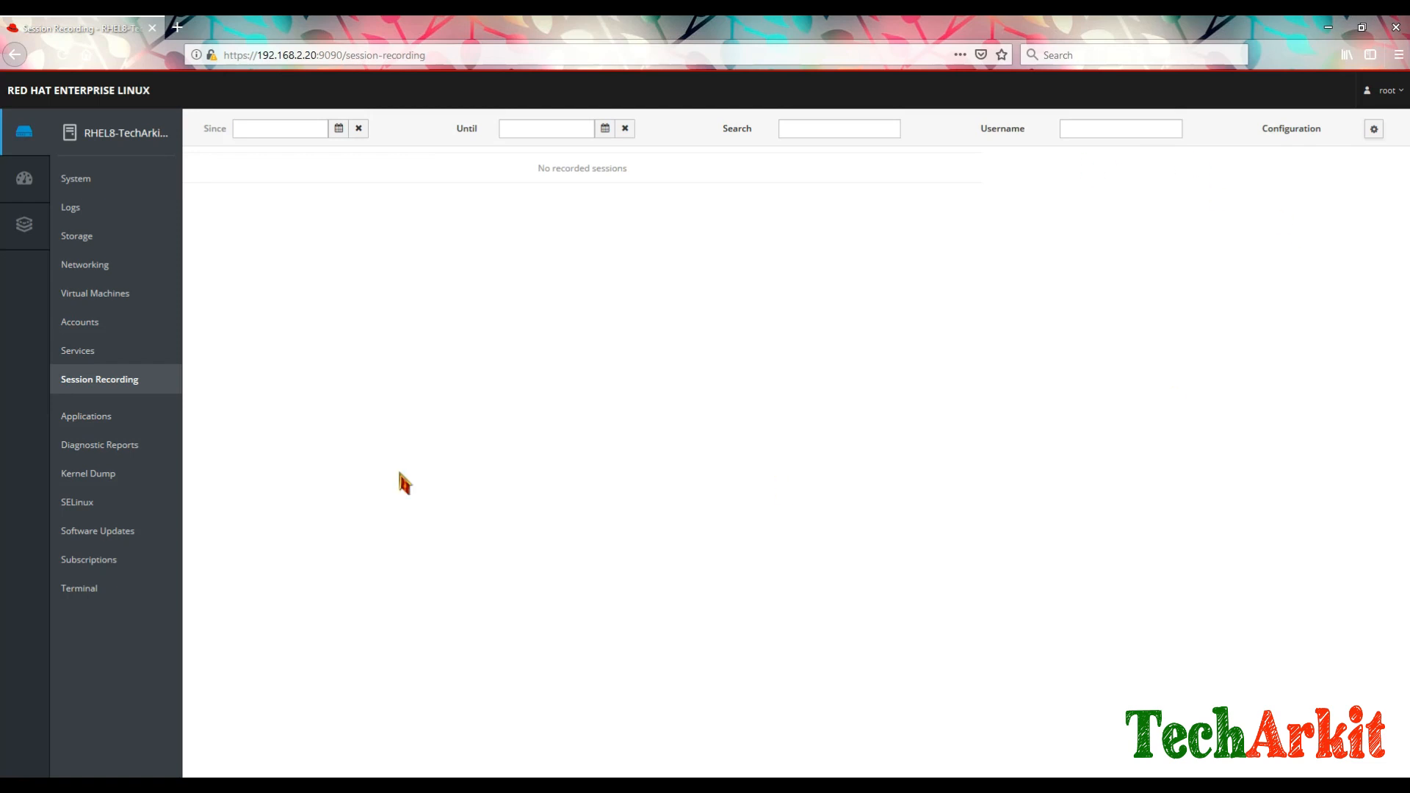
click(94, 417)
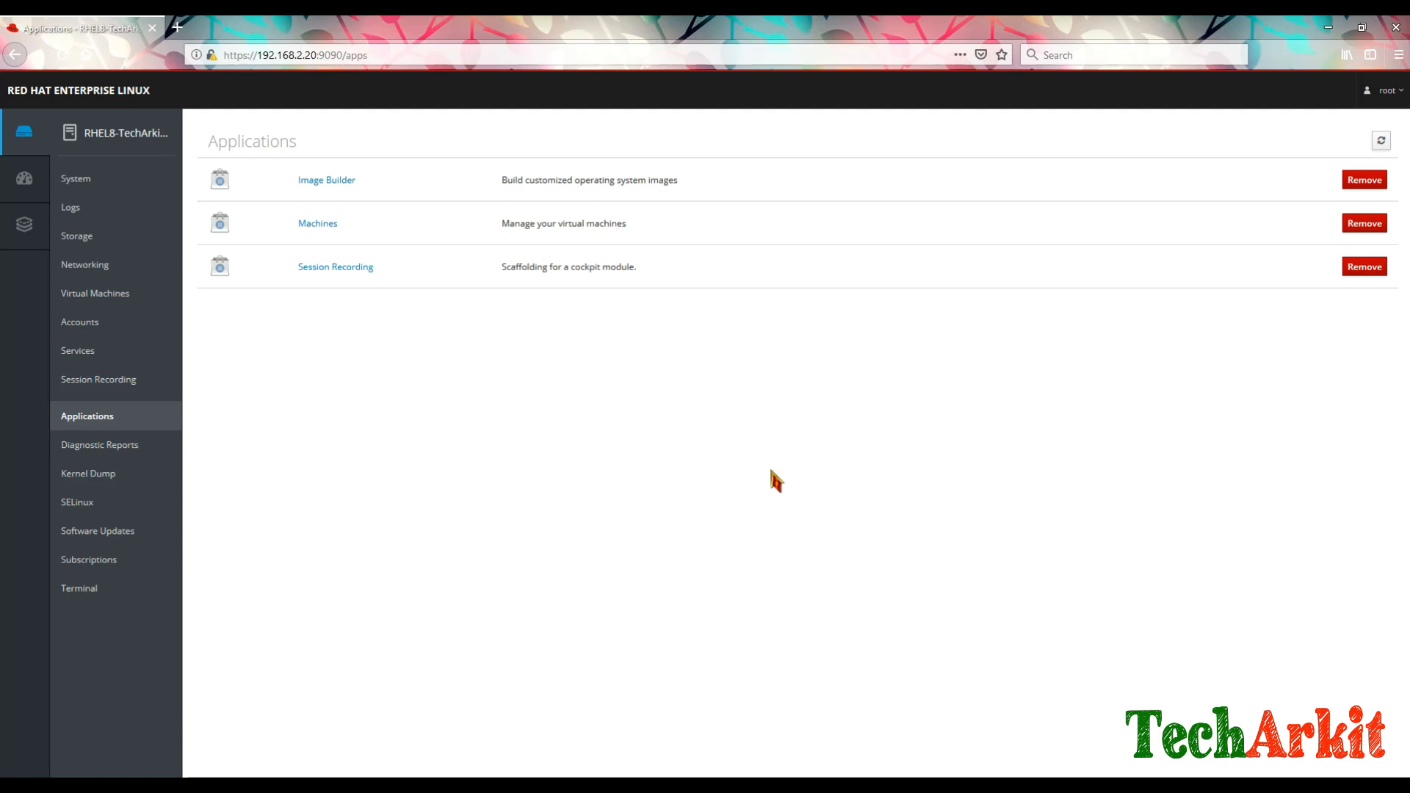
click(335, 188)
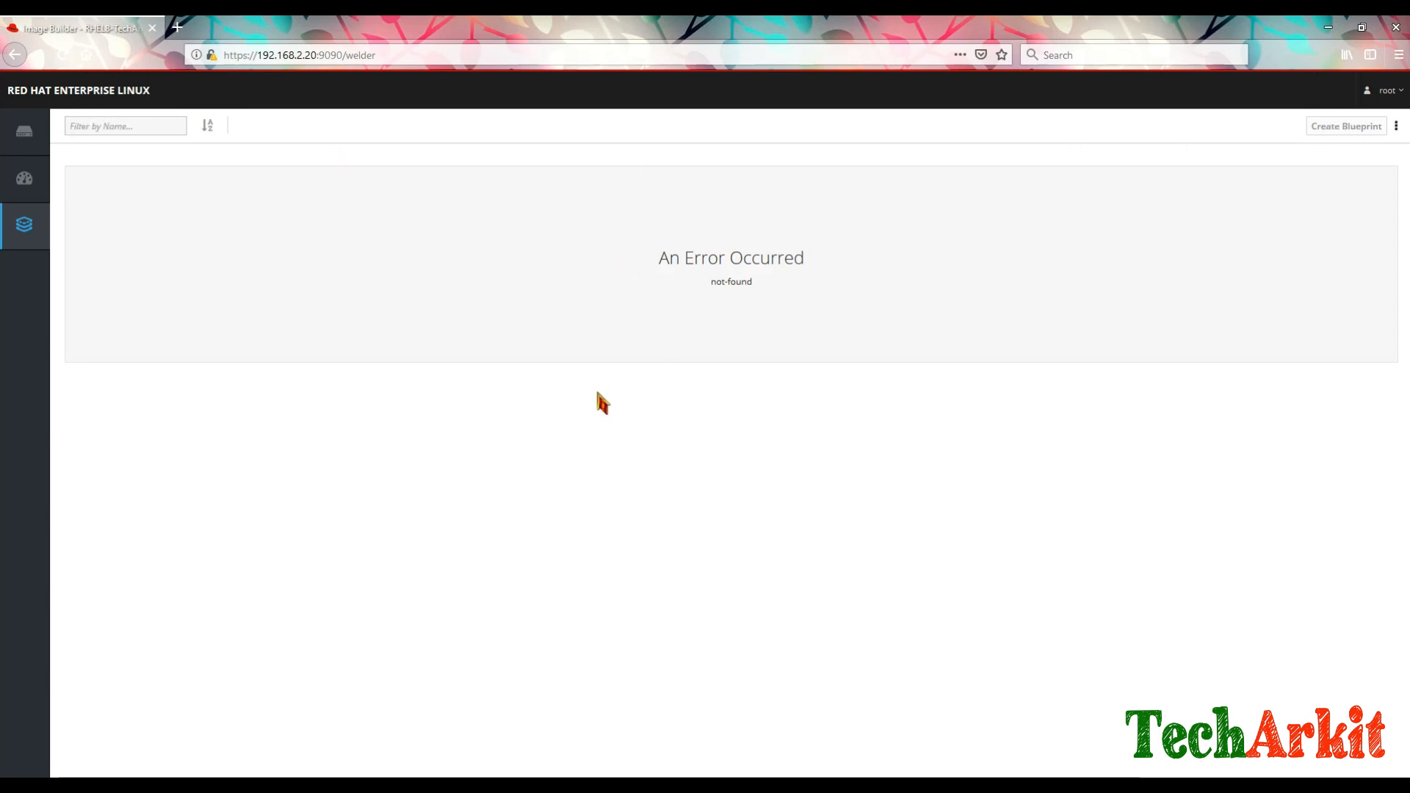
click(26, 133)
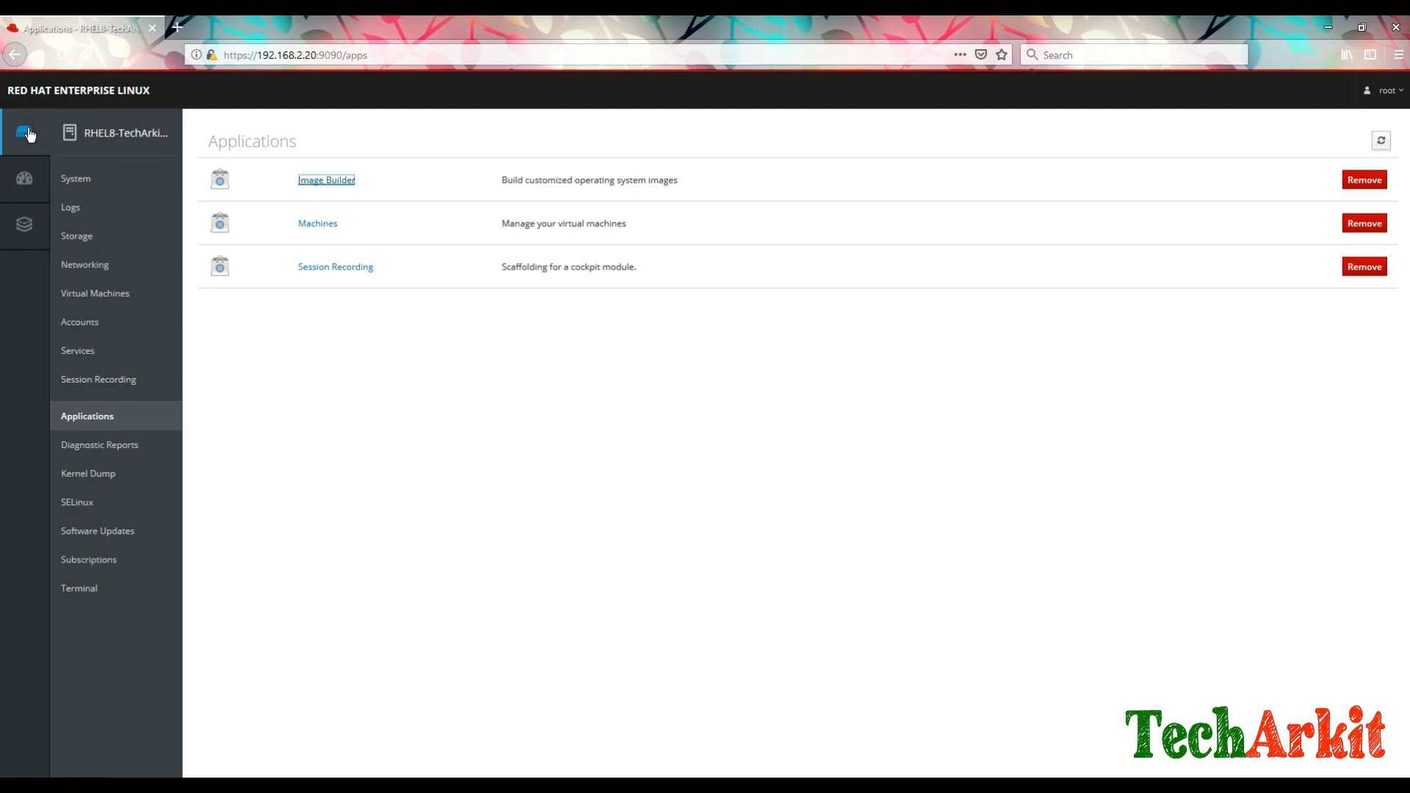
click(318, 226)
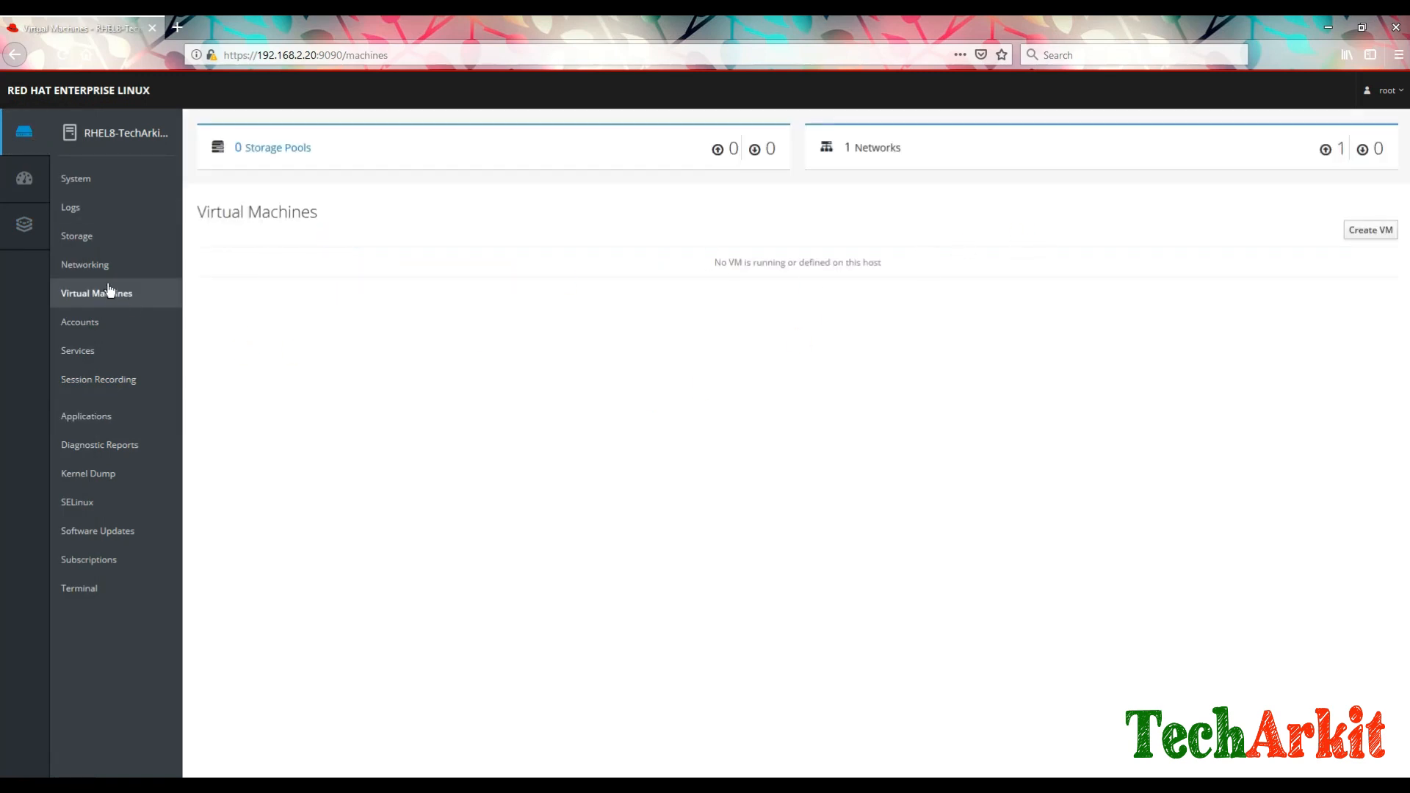
click(99, 426)
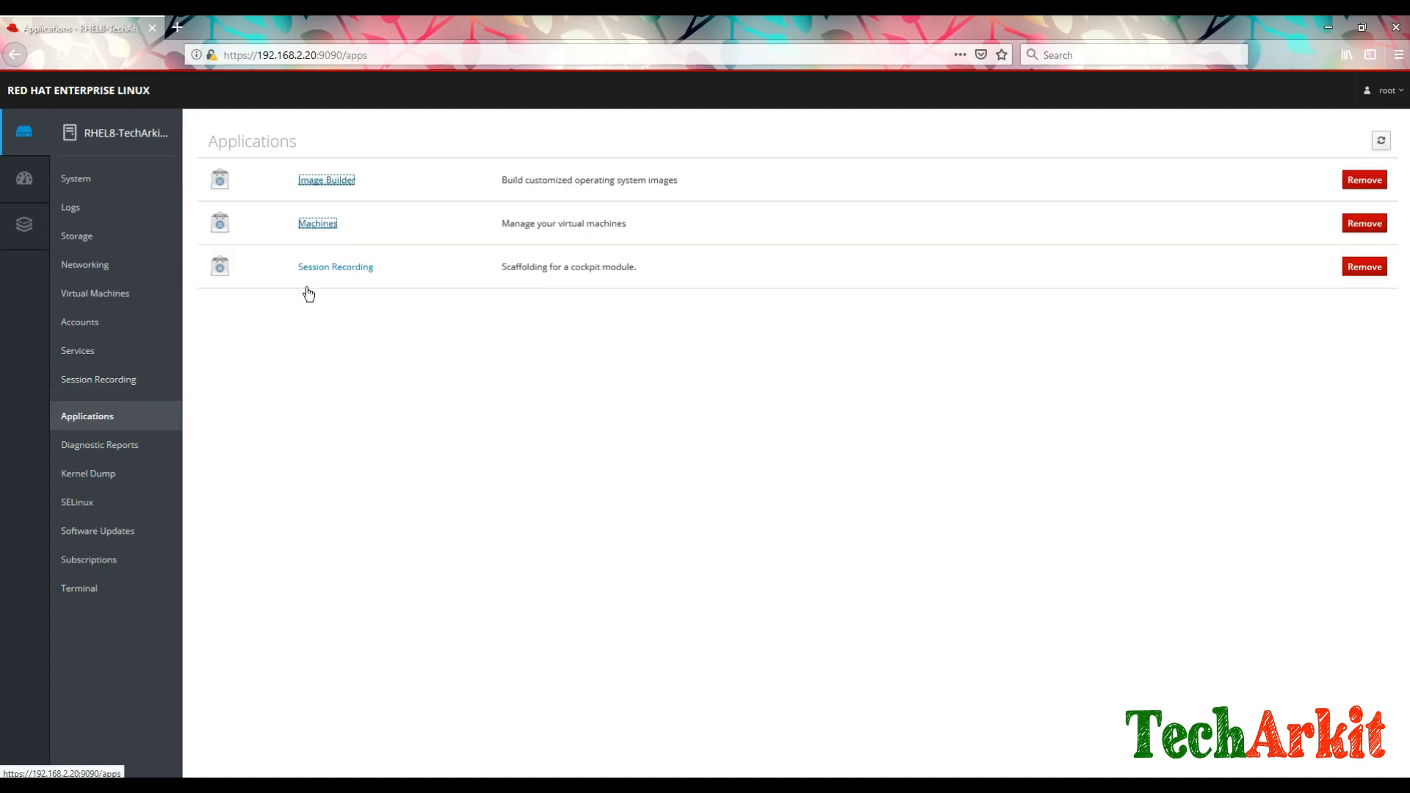
click(332, 266)
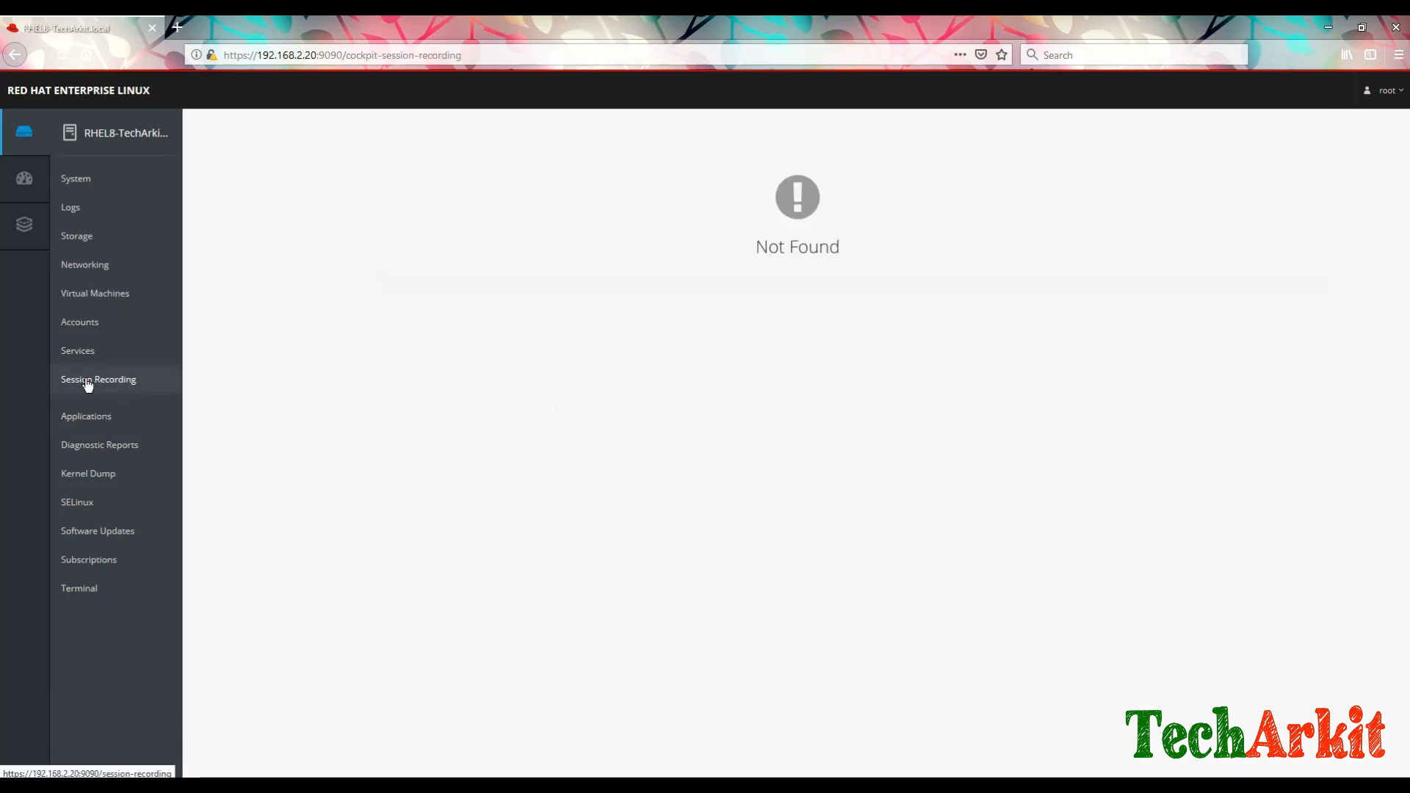
click(86, 433)
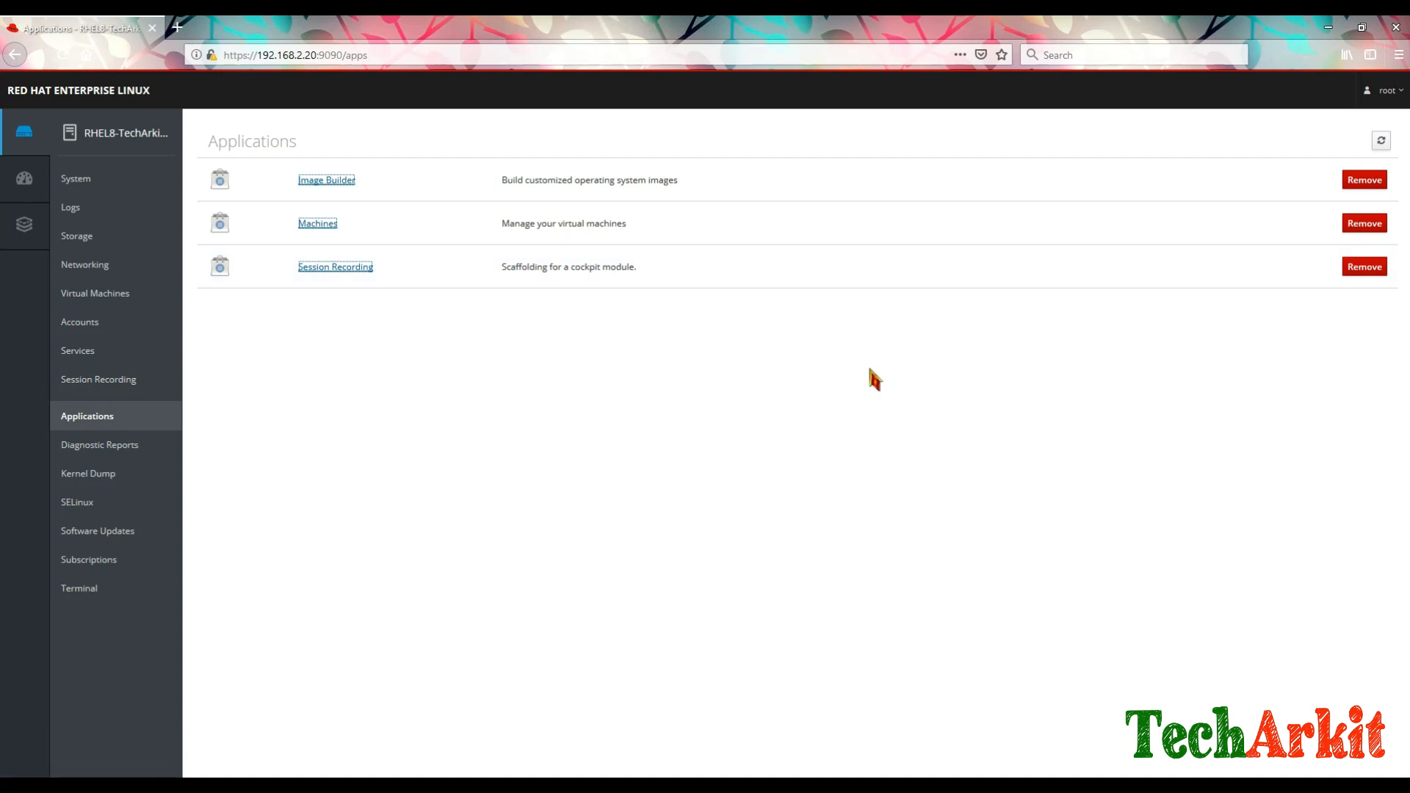
Step: Start and cancel a diagnostic report, view Kernel Dump settings, then open SELinux
click(103, 449)
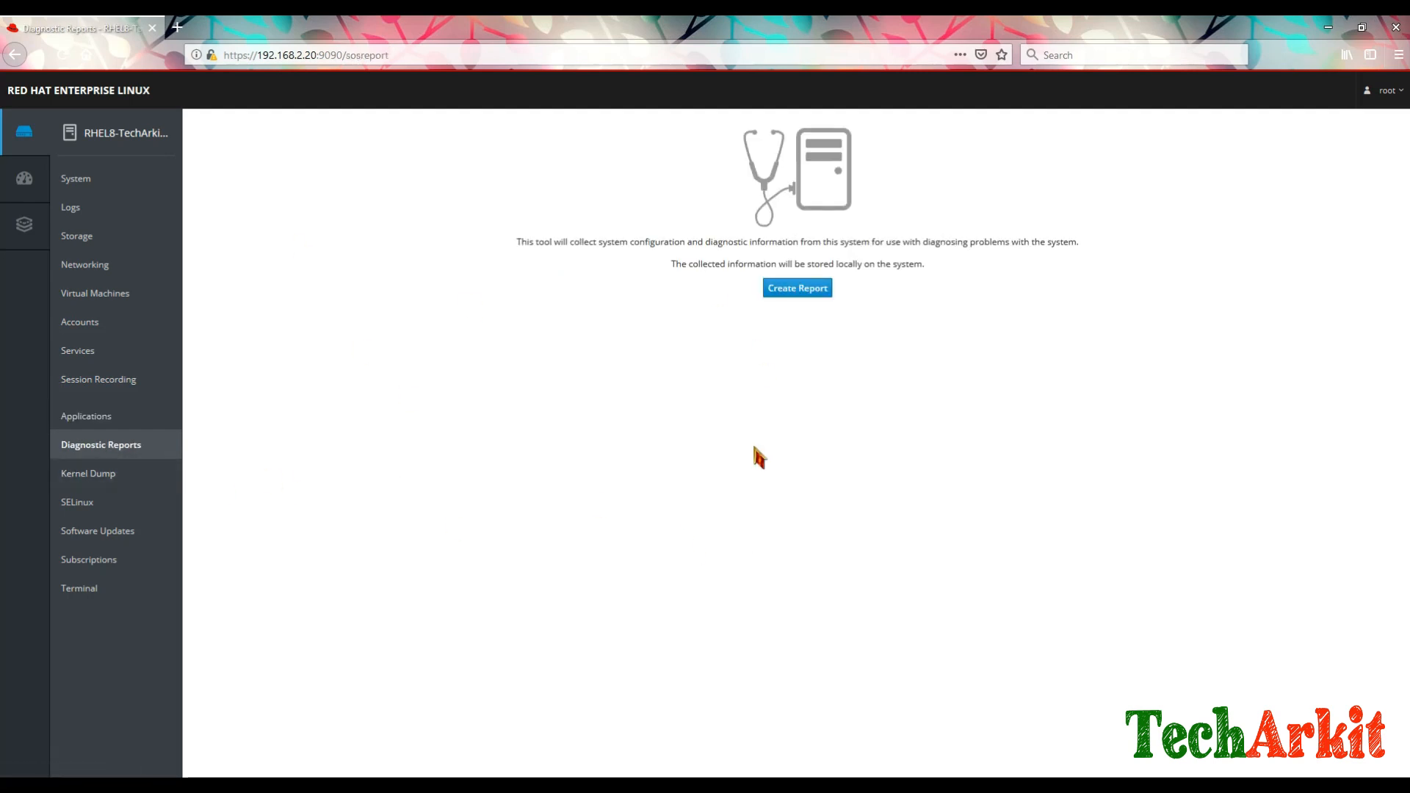
click(807, 293)
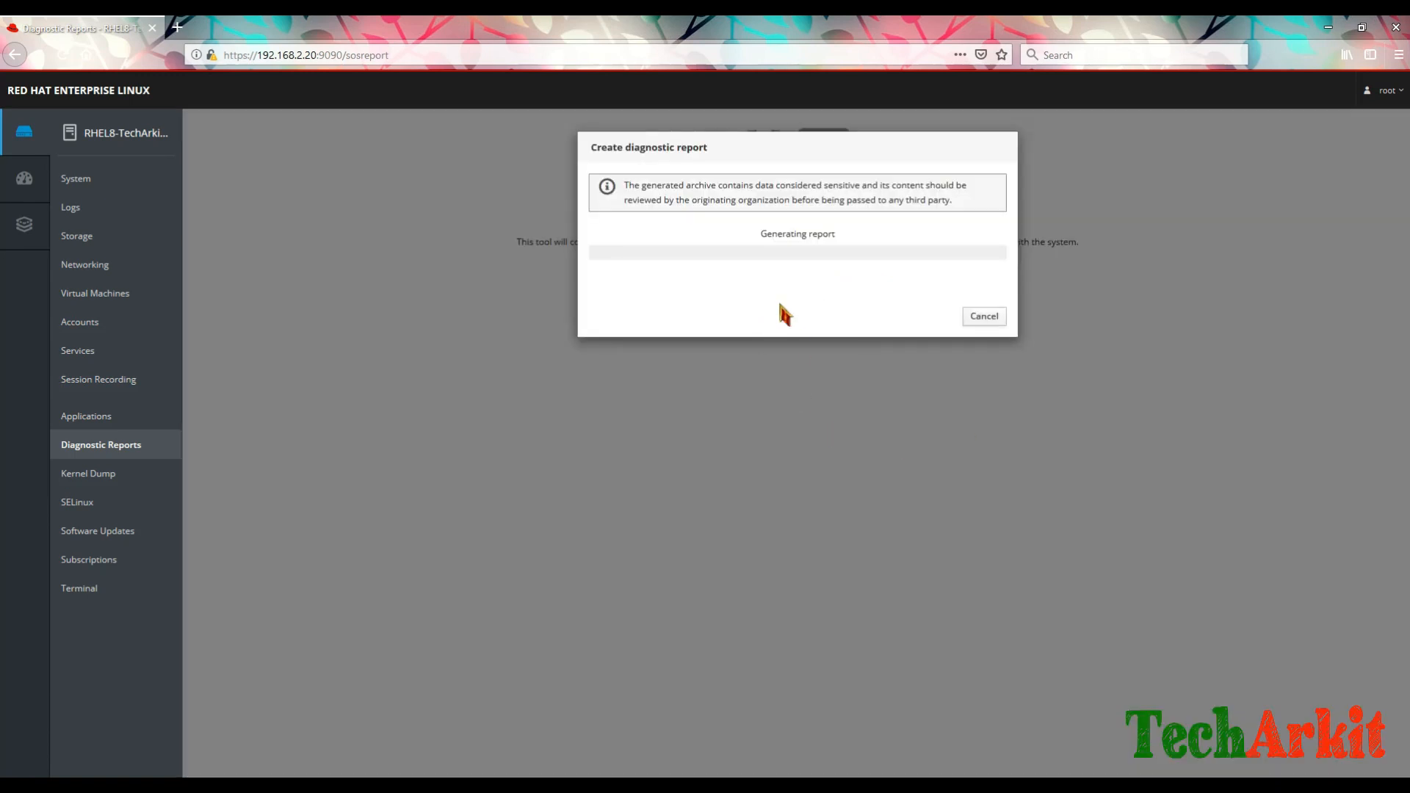
click(997, 318)
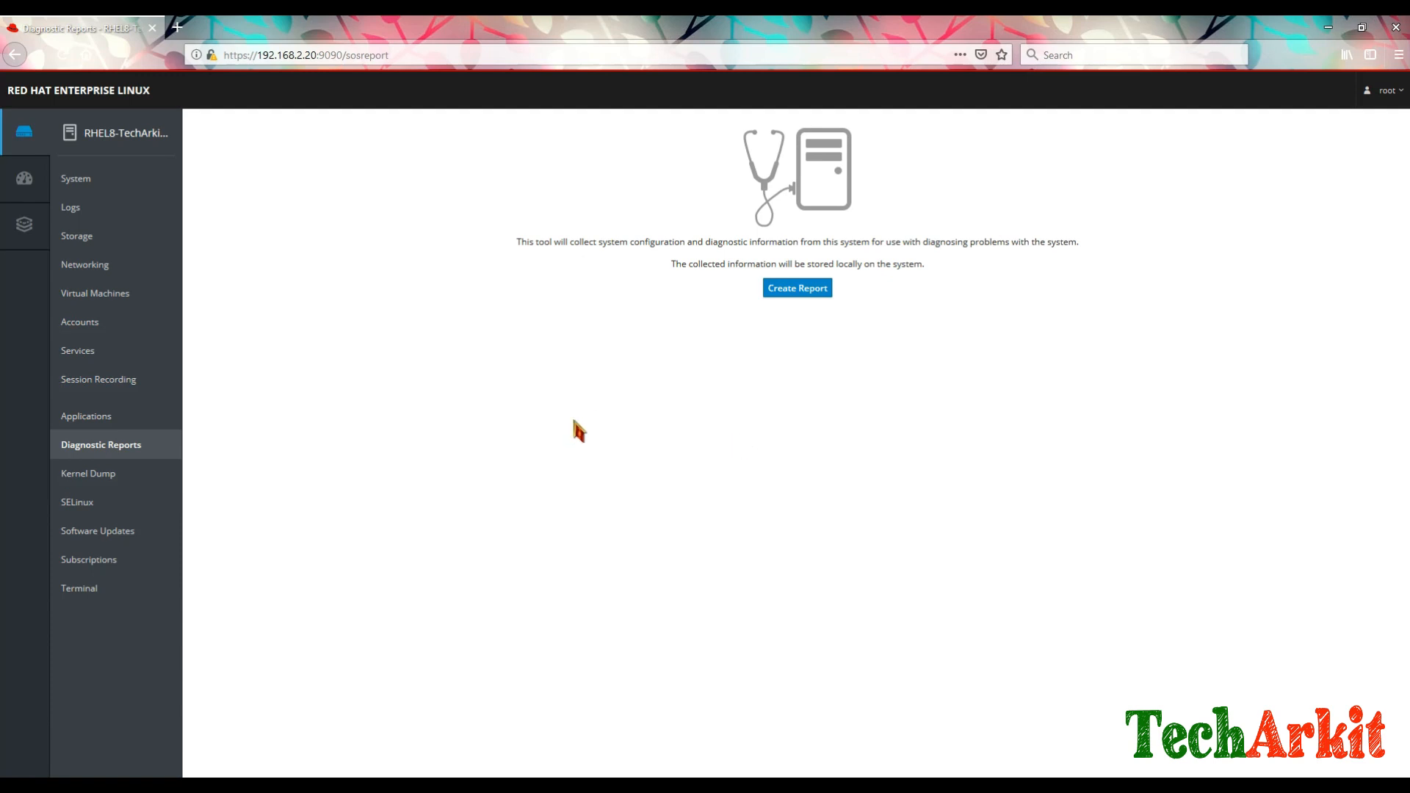
click(102, 475)
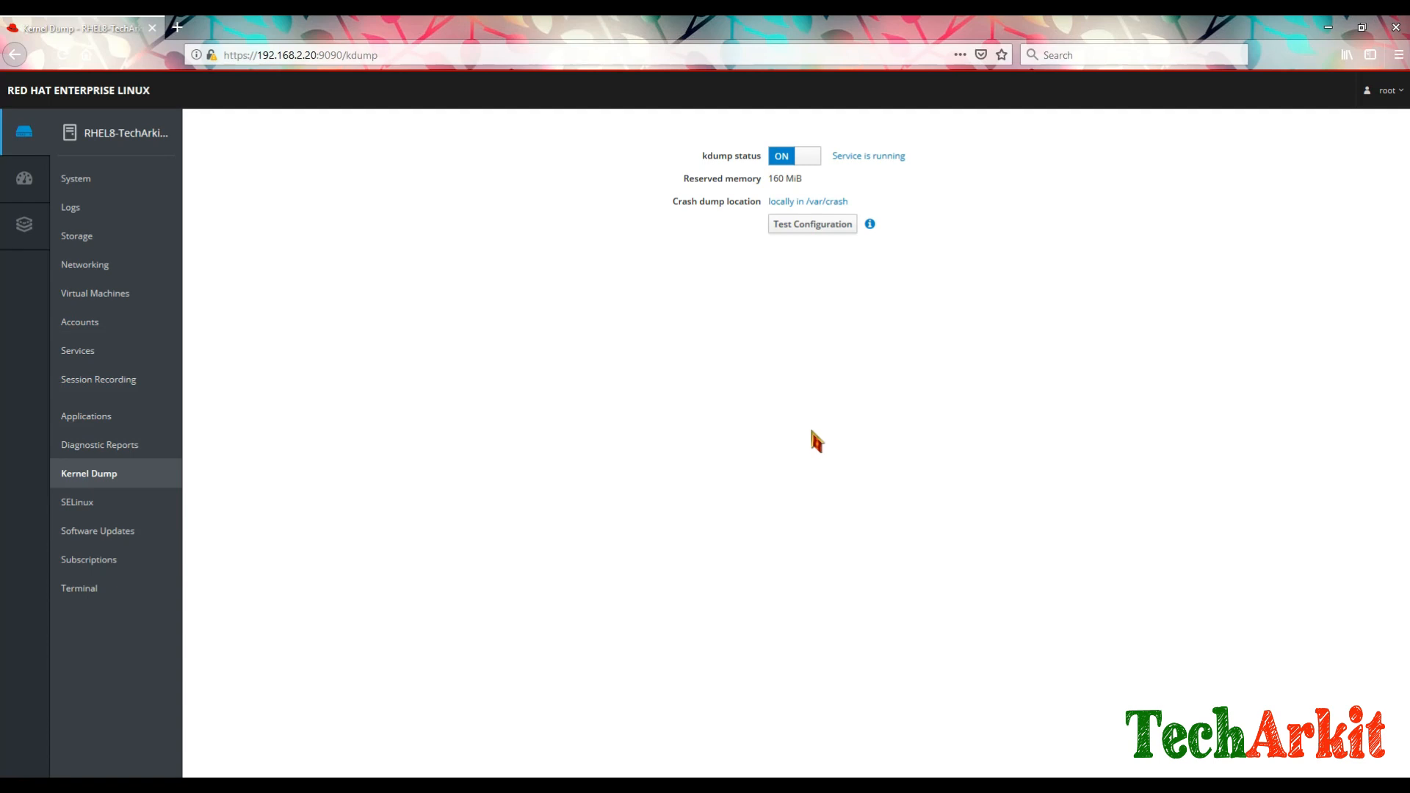
click(99, 506)
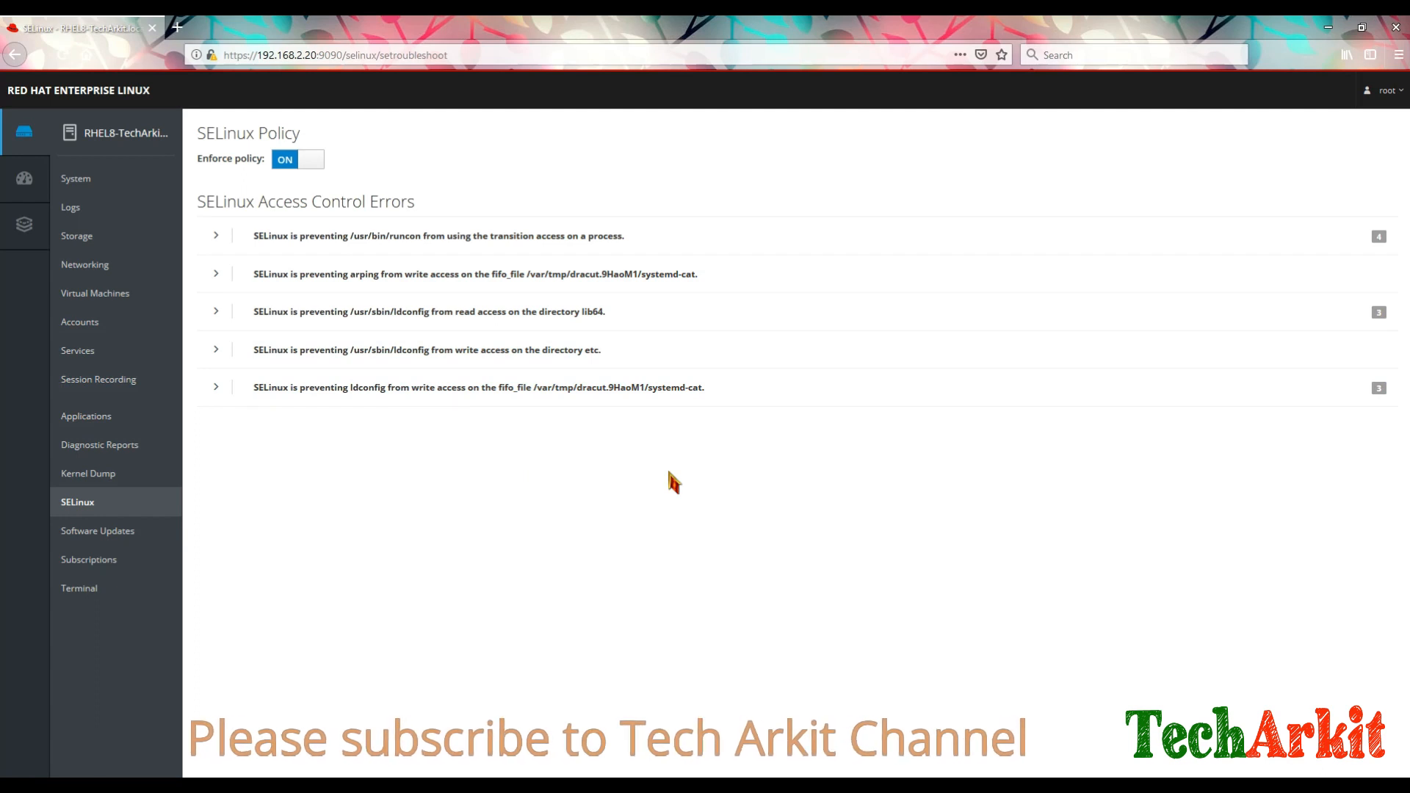
Step: Inspect the runcon access error's audit log and suggested fix command, then collapse it
click(217, 236)
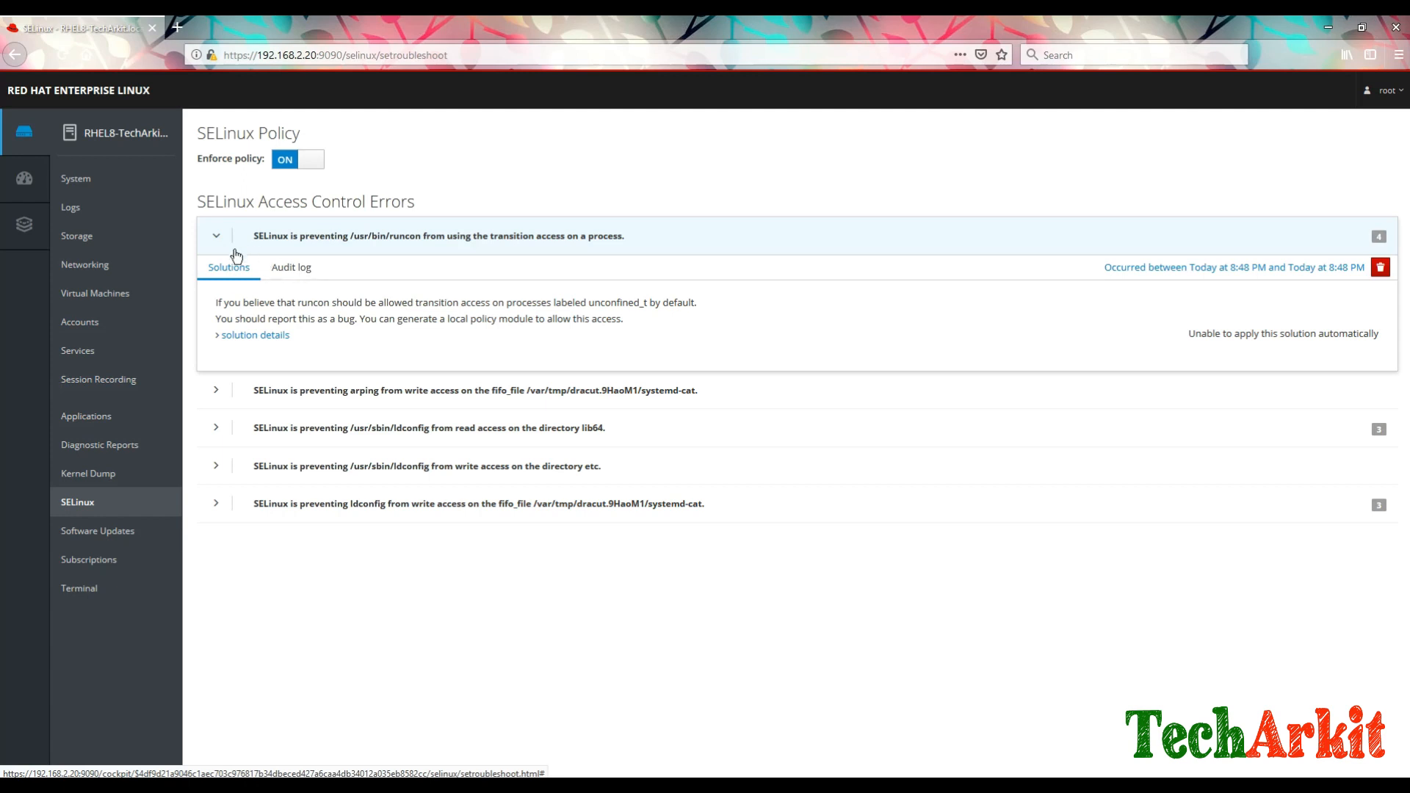
click(277, 269)
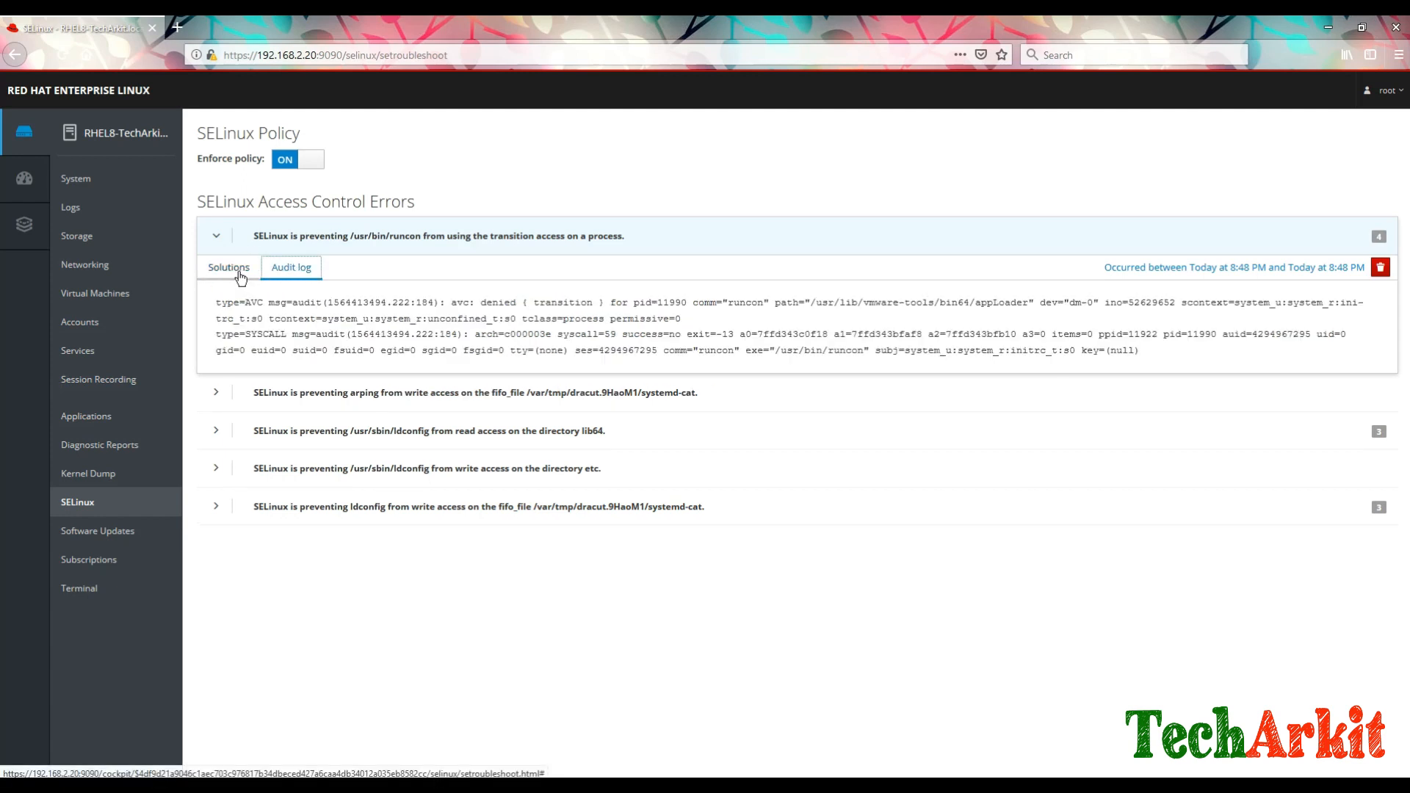
drag(377, 334, 1252, 356)
click(1252, 356)
drag(381, 302, 971, 302)
click(228, 267)
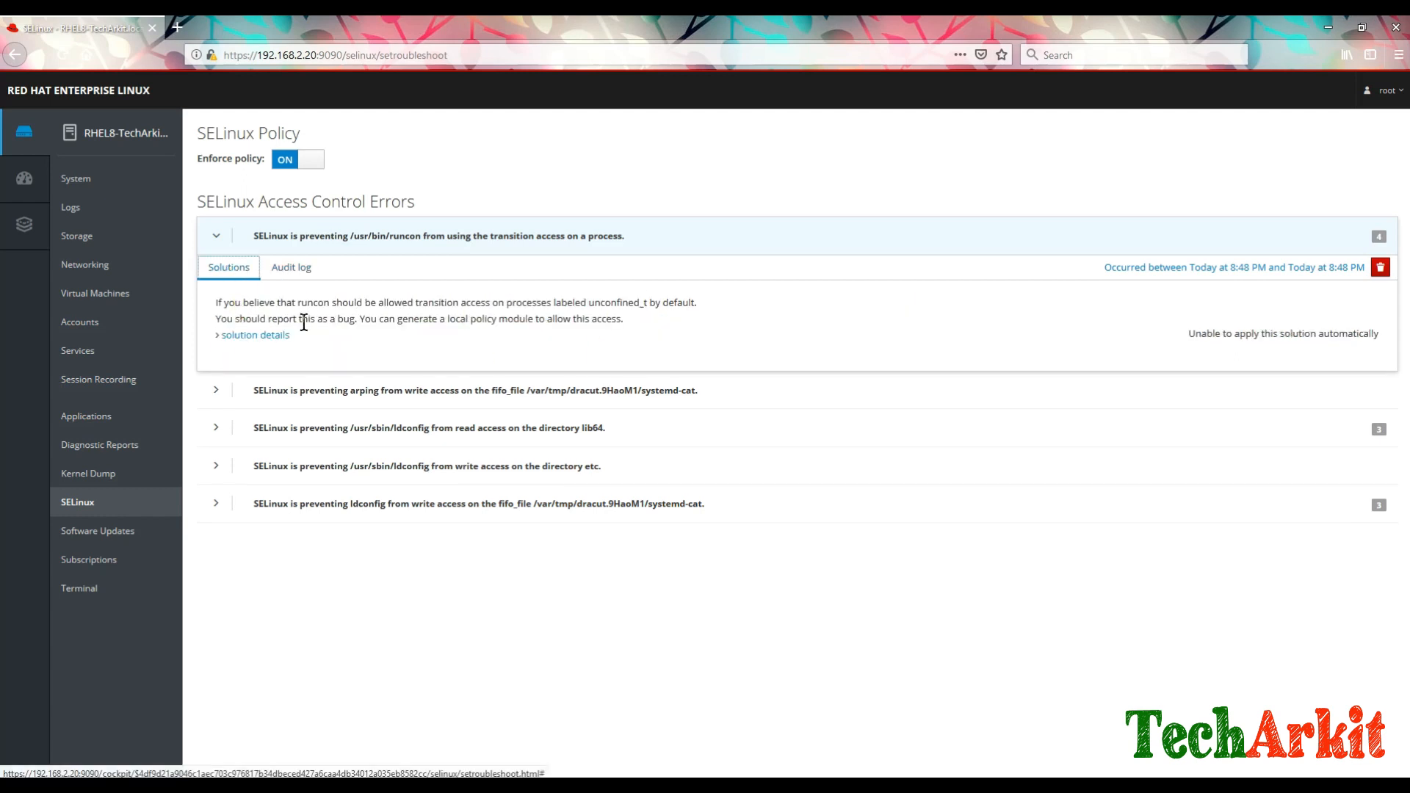
click(235, 337)
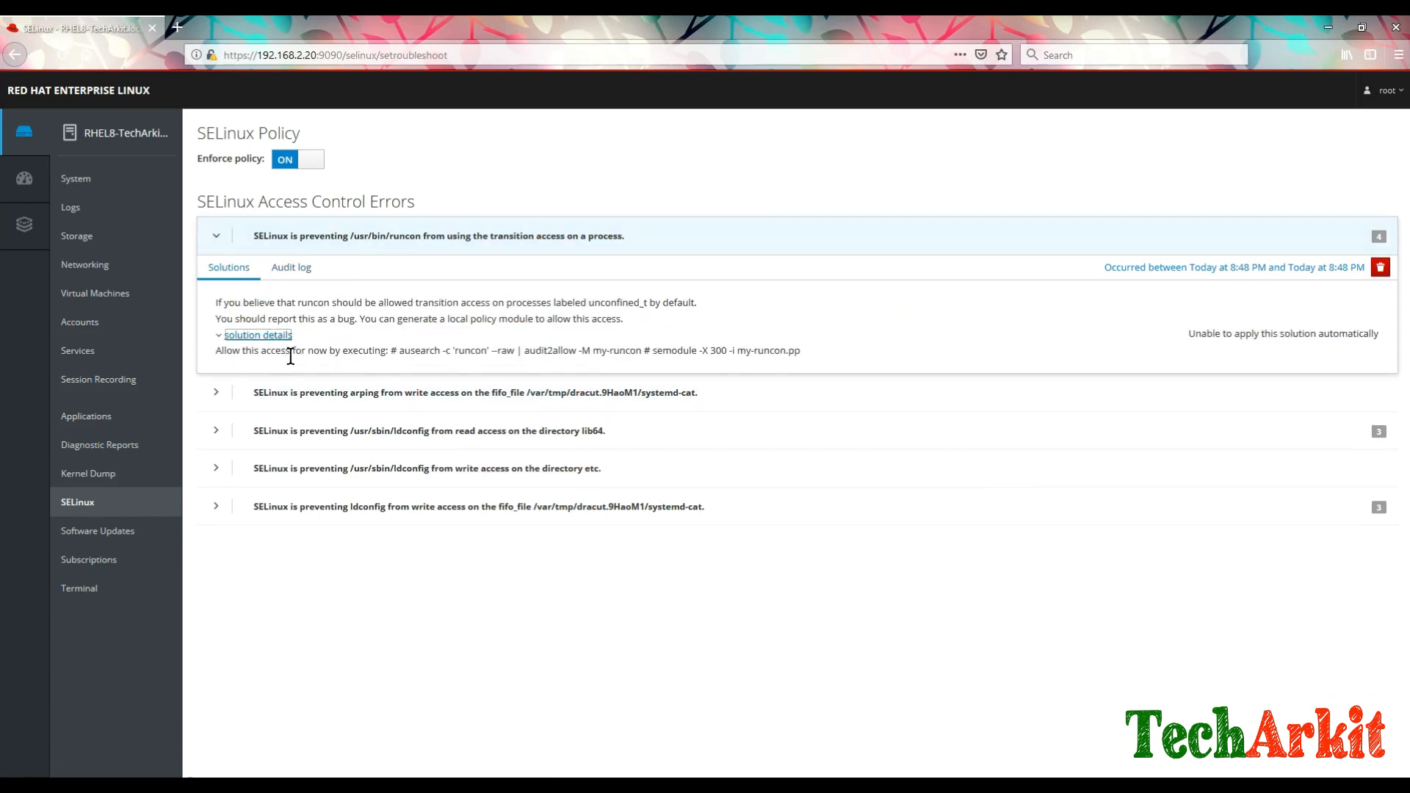
drag(402, 351, 874, 360)
click(874, 361)
click(215, 235)
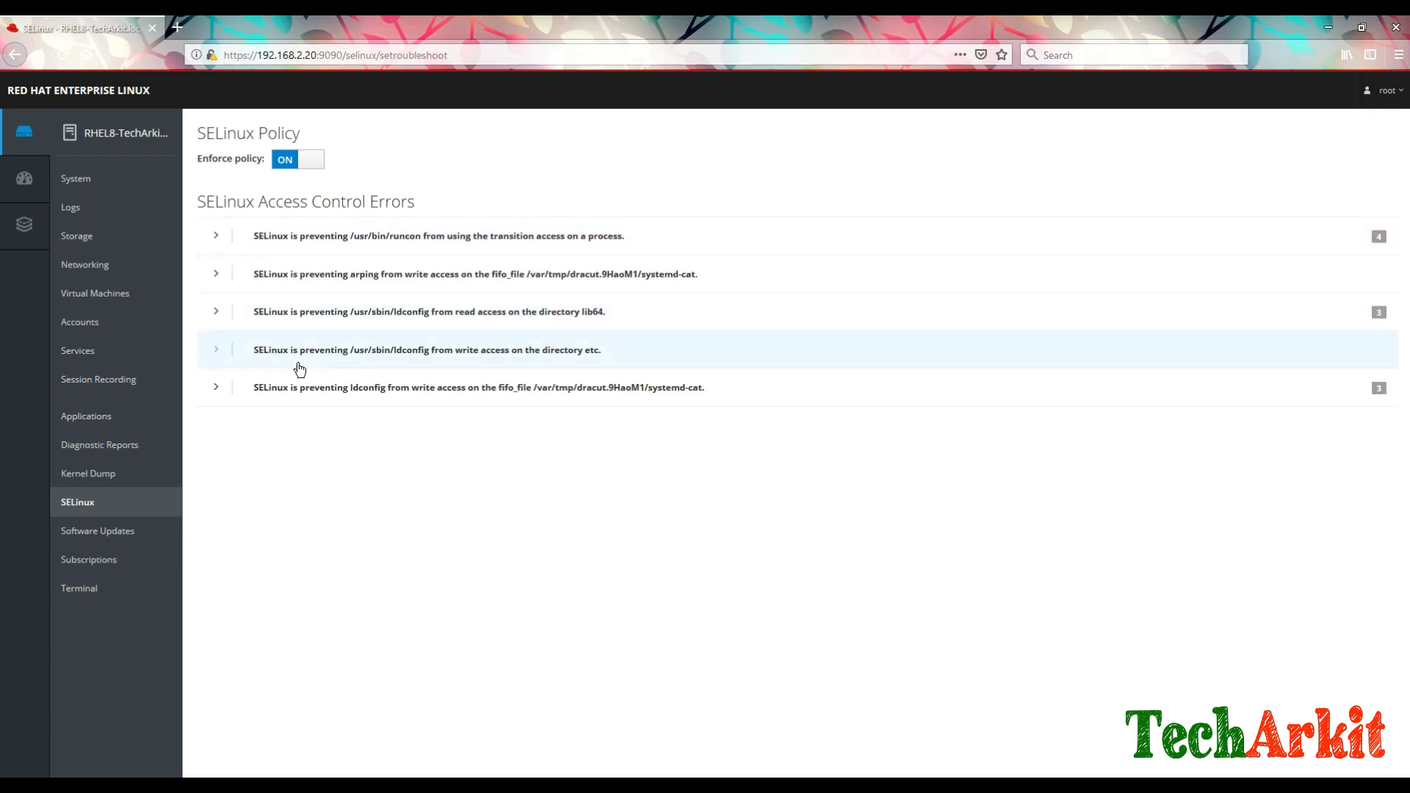
Step: Review the ldconfig /etc write error's suggested ausearch command, then collapse it
click(213, 351)
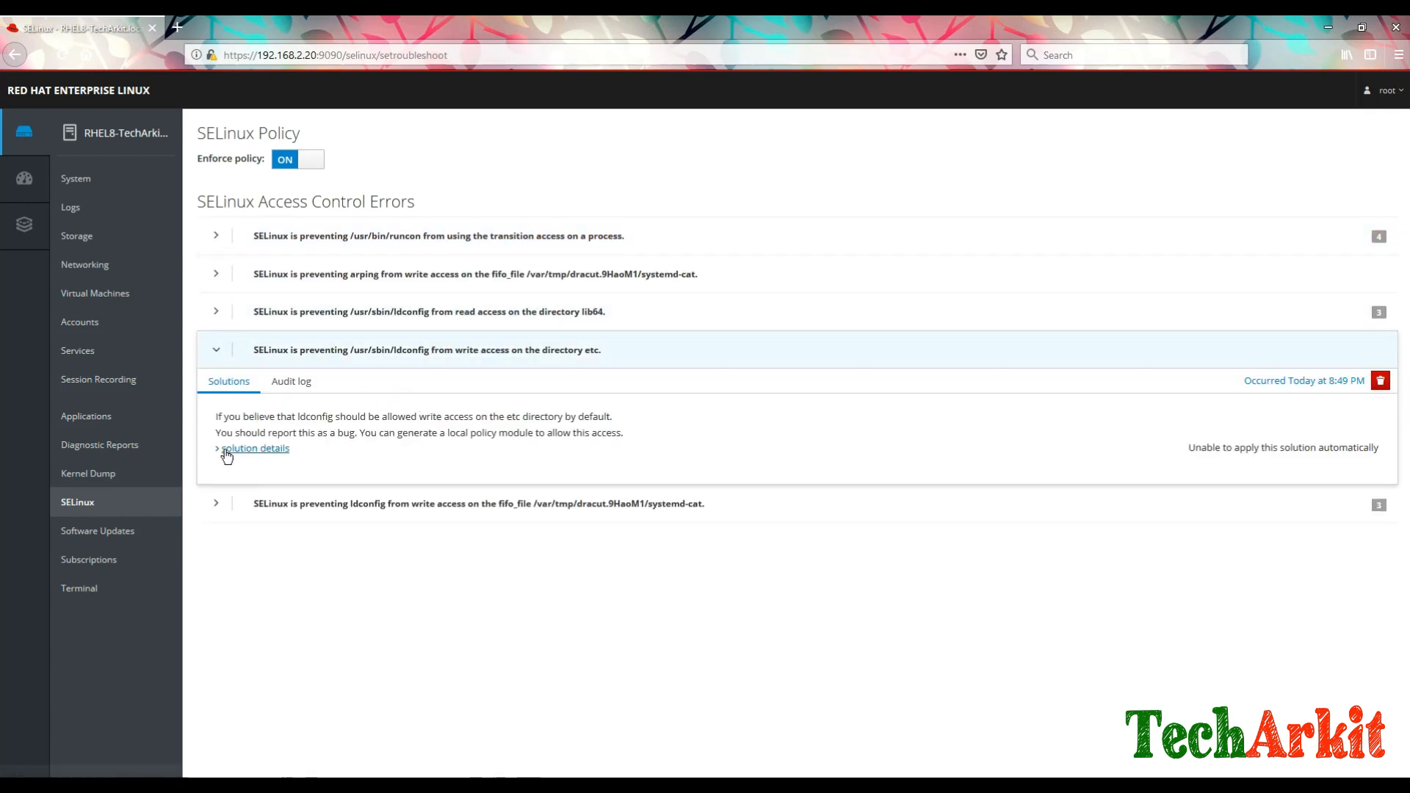
click(229, 449)
drag(400, 464, 875, 468)
click(878, 470)
click(216, 350)
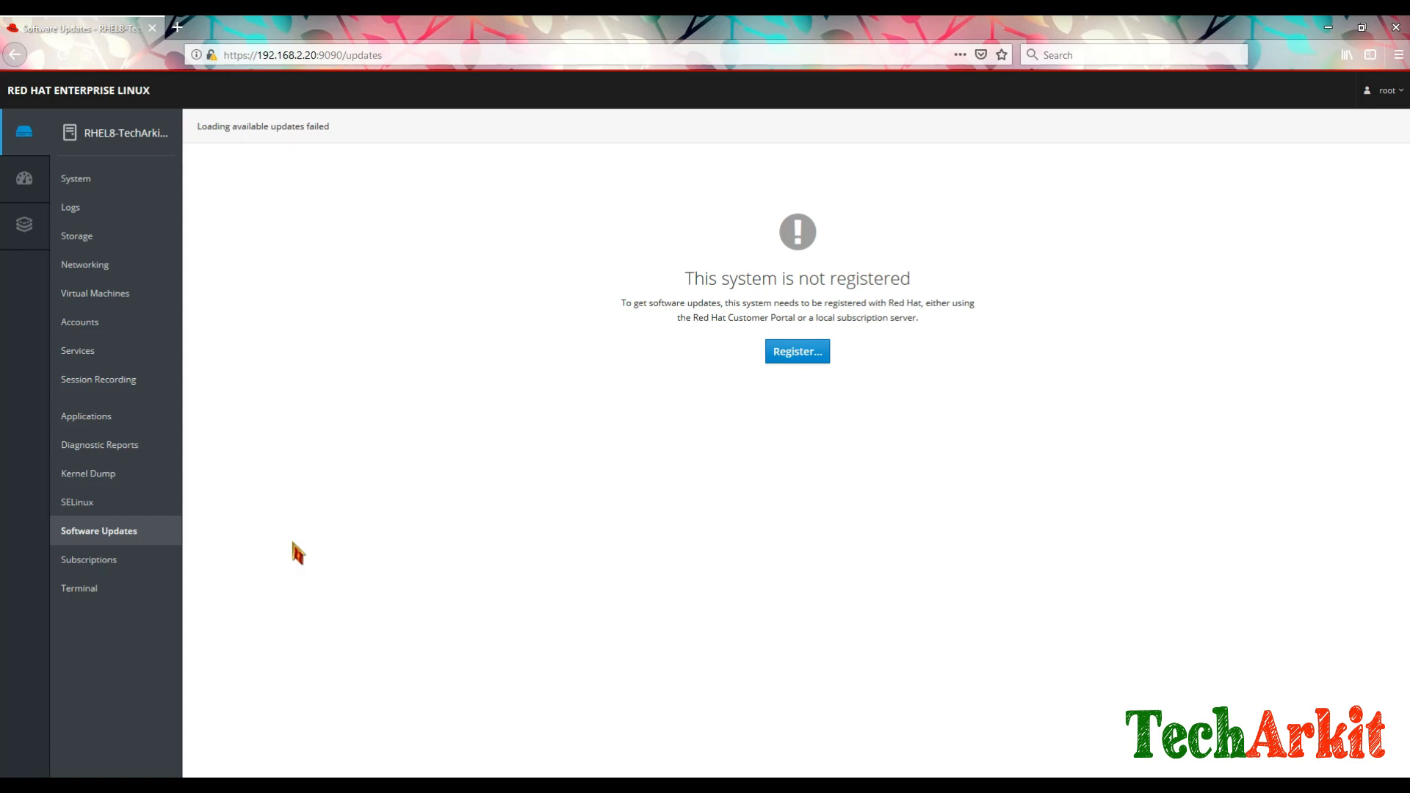
Step: Check the Red Hat Enterprise Linux for x86_64 product's Not Subscribed status, then go to Terminal
click(94, 565)
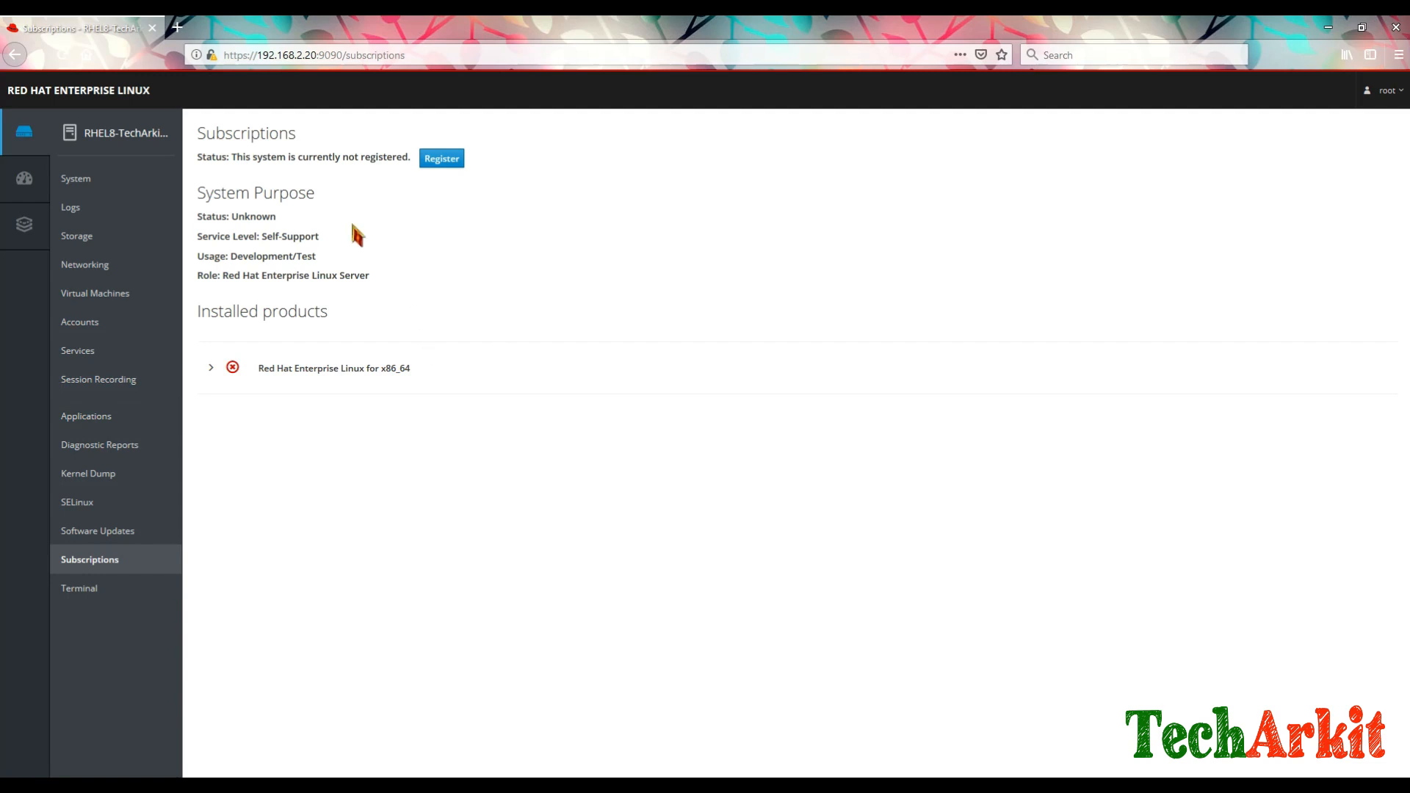
click(212, 372)
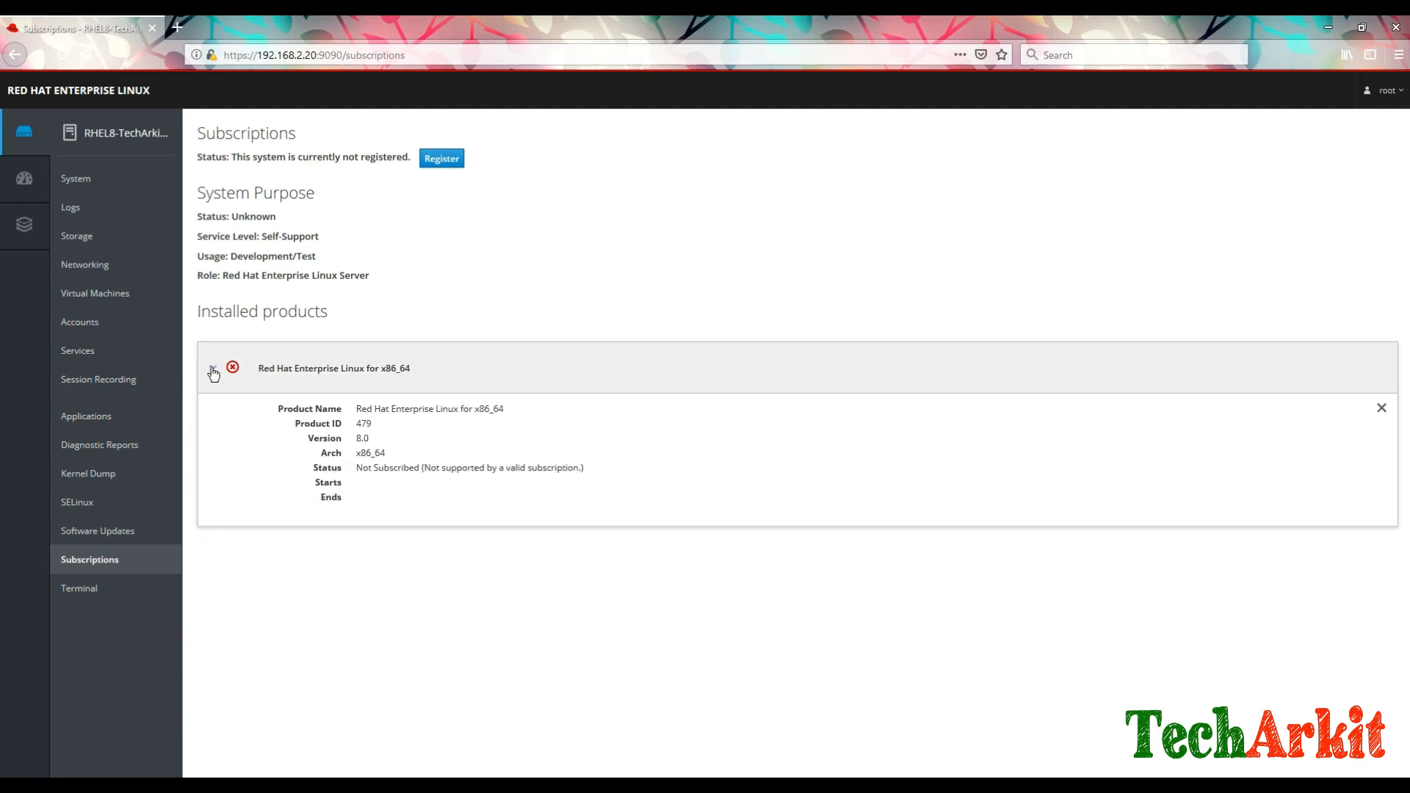
click(218, 375)
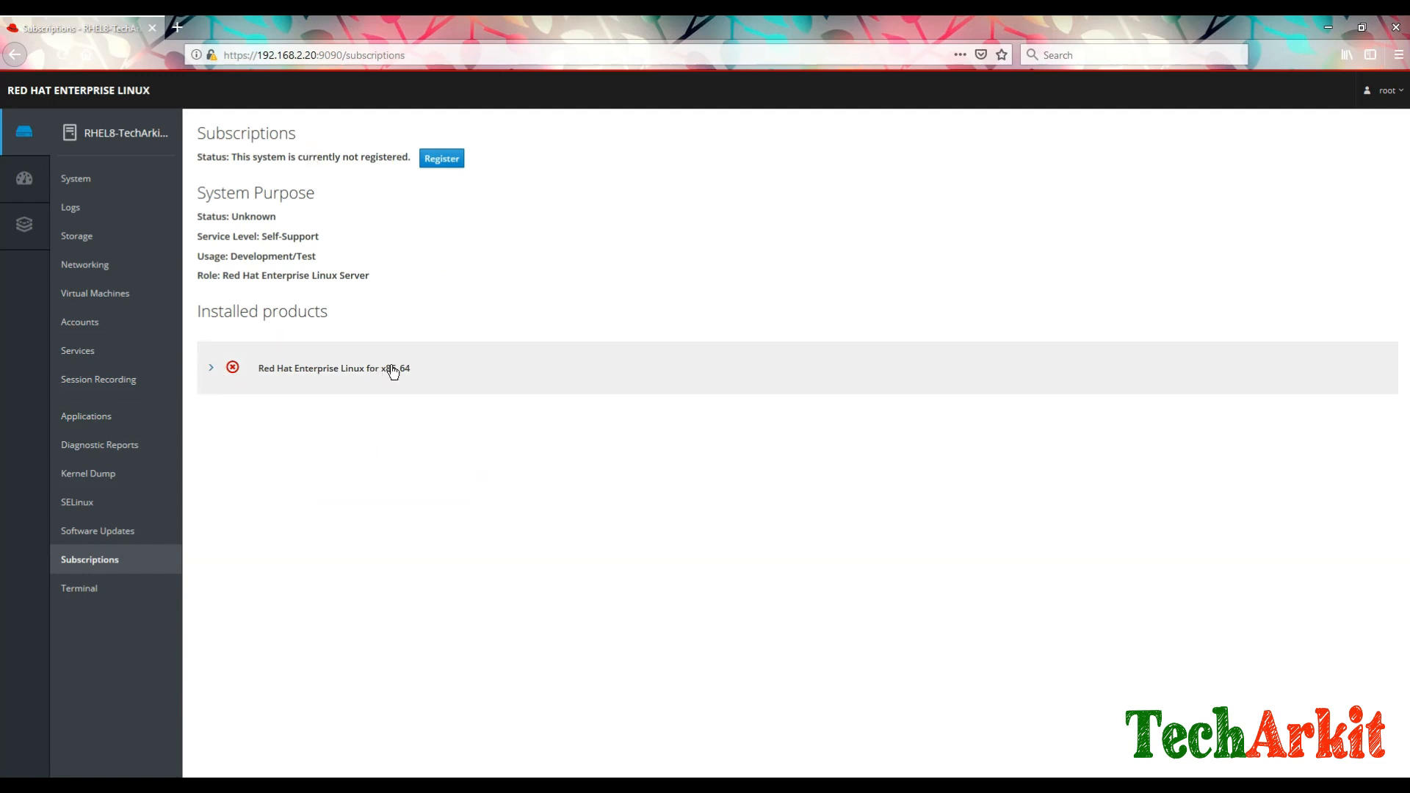
click(85, 597)
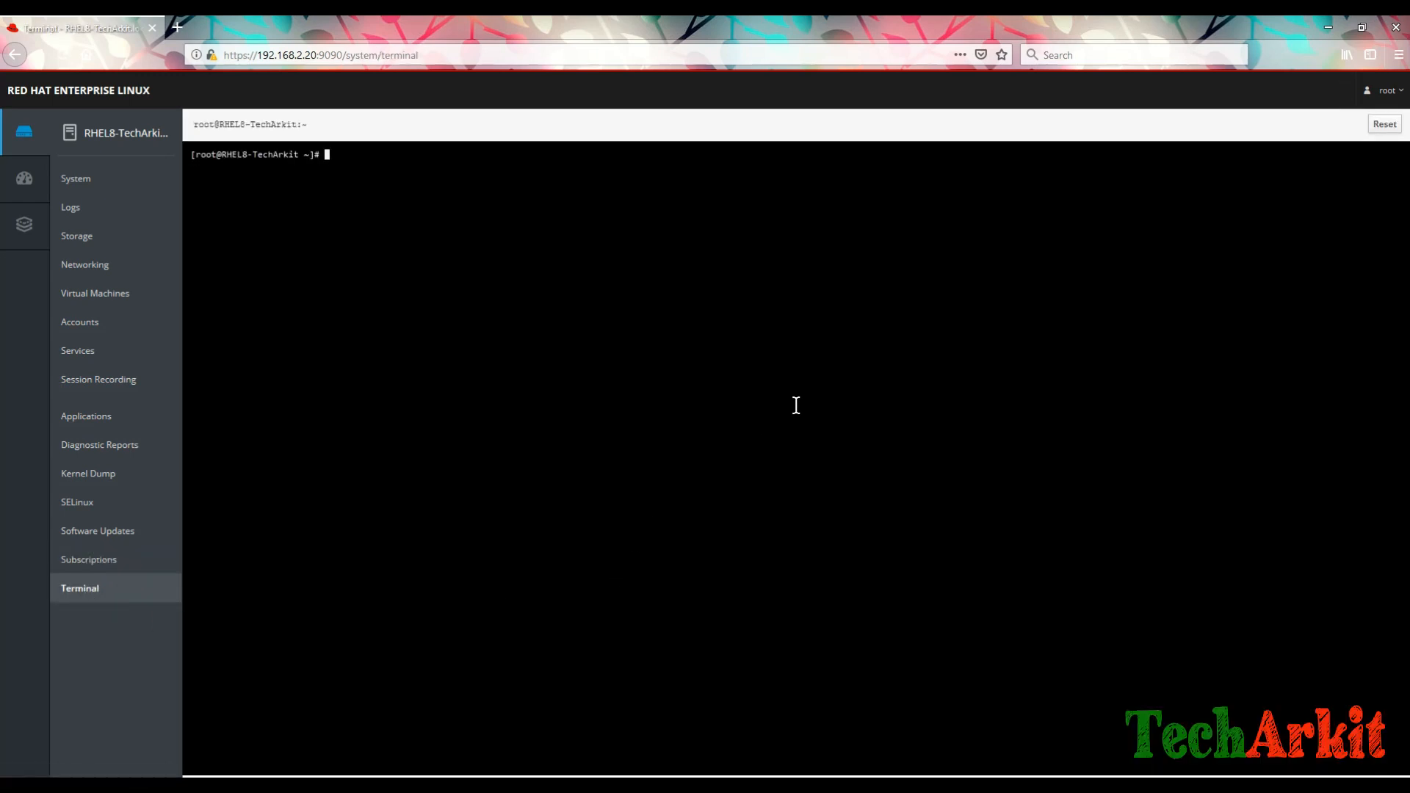
Step: Run ls and df -h in the root shell, clearing after each, then return to the Dashboard
text(ls)
key(Return)
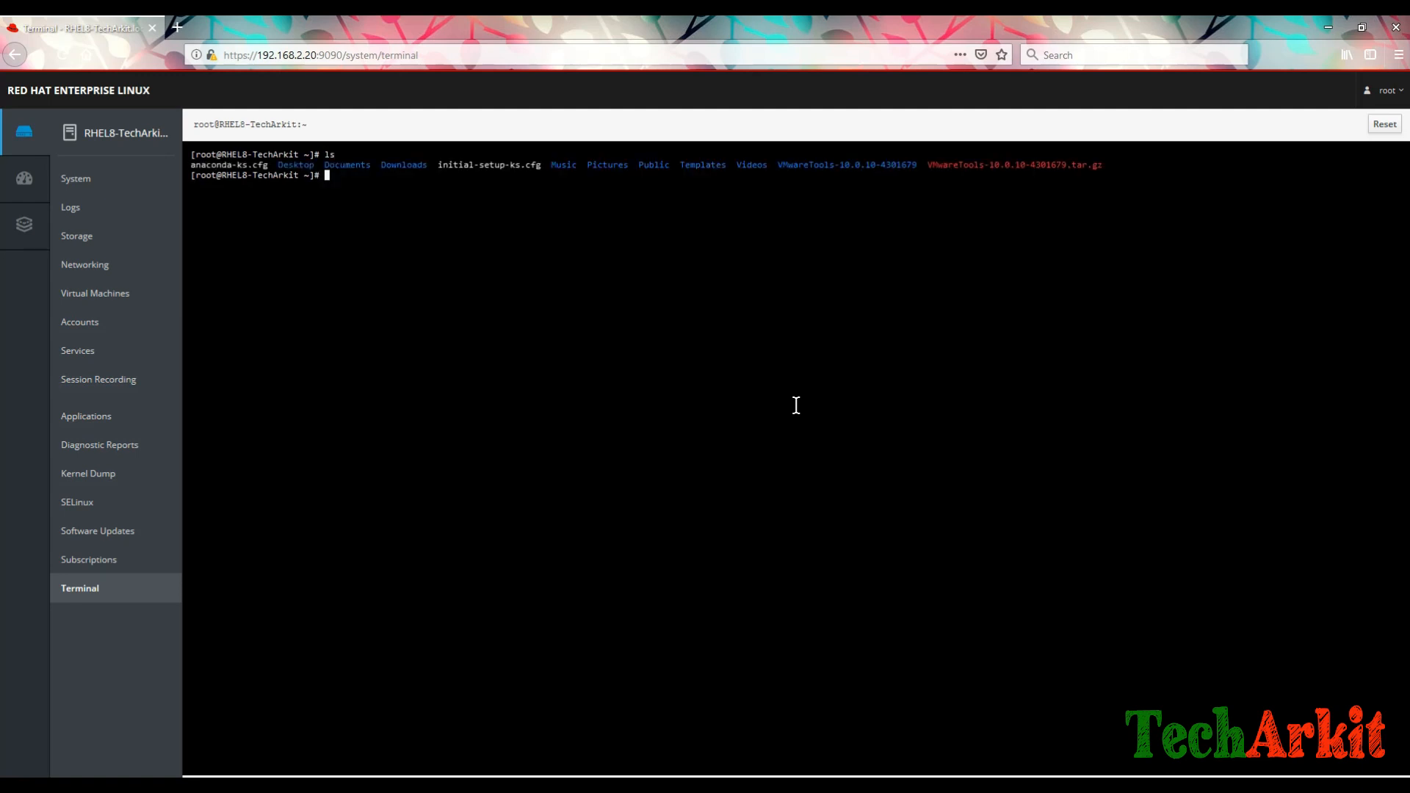
text(clear)
key(Return)
key(Return)
text(df -h)
key(Return)
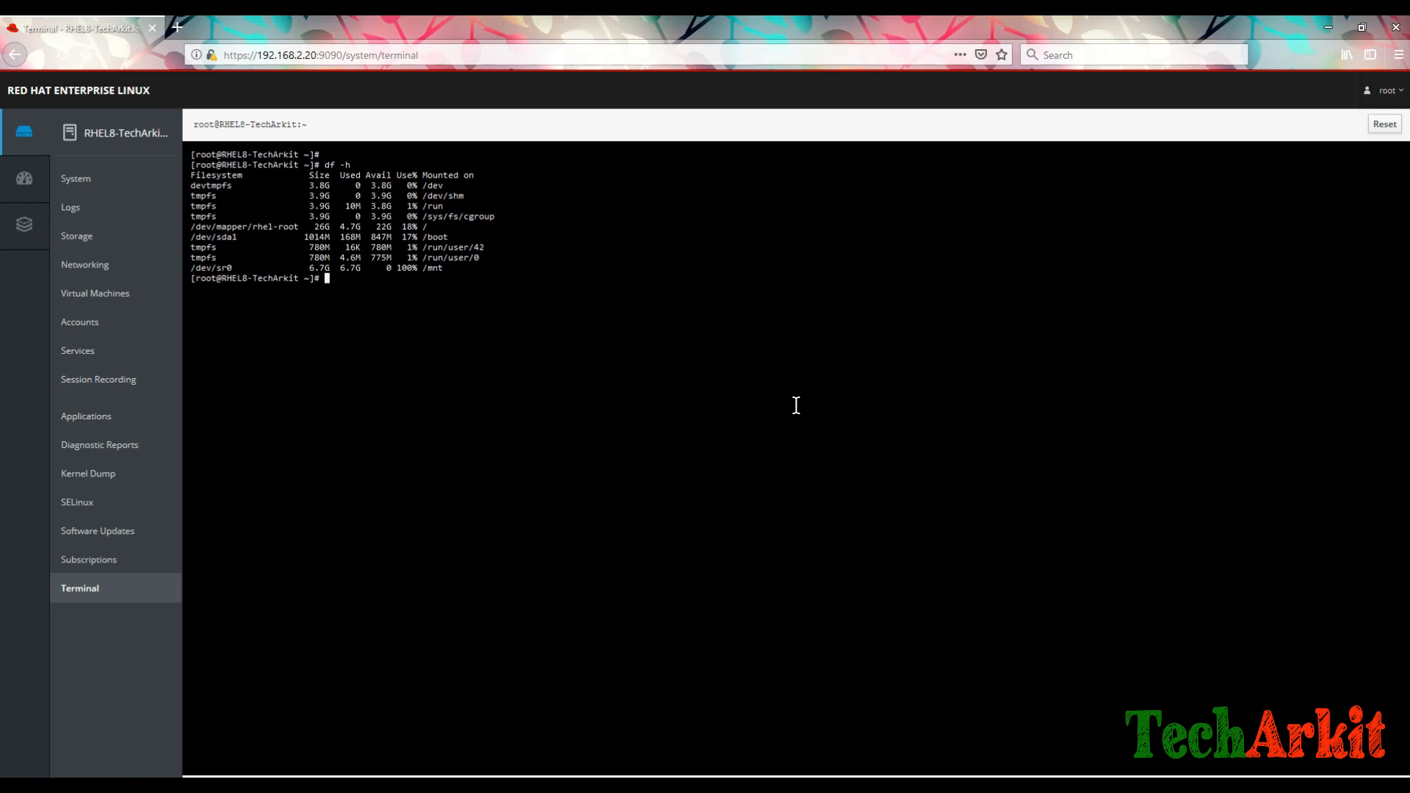
text(clear)
key(Return)
key(Return)
key(Return)
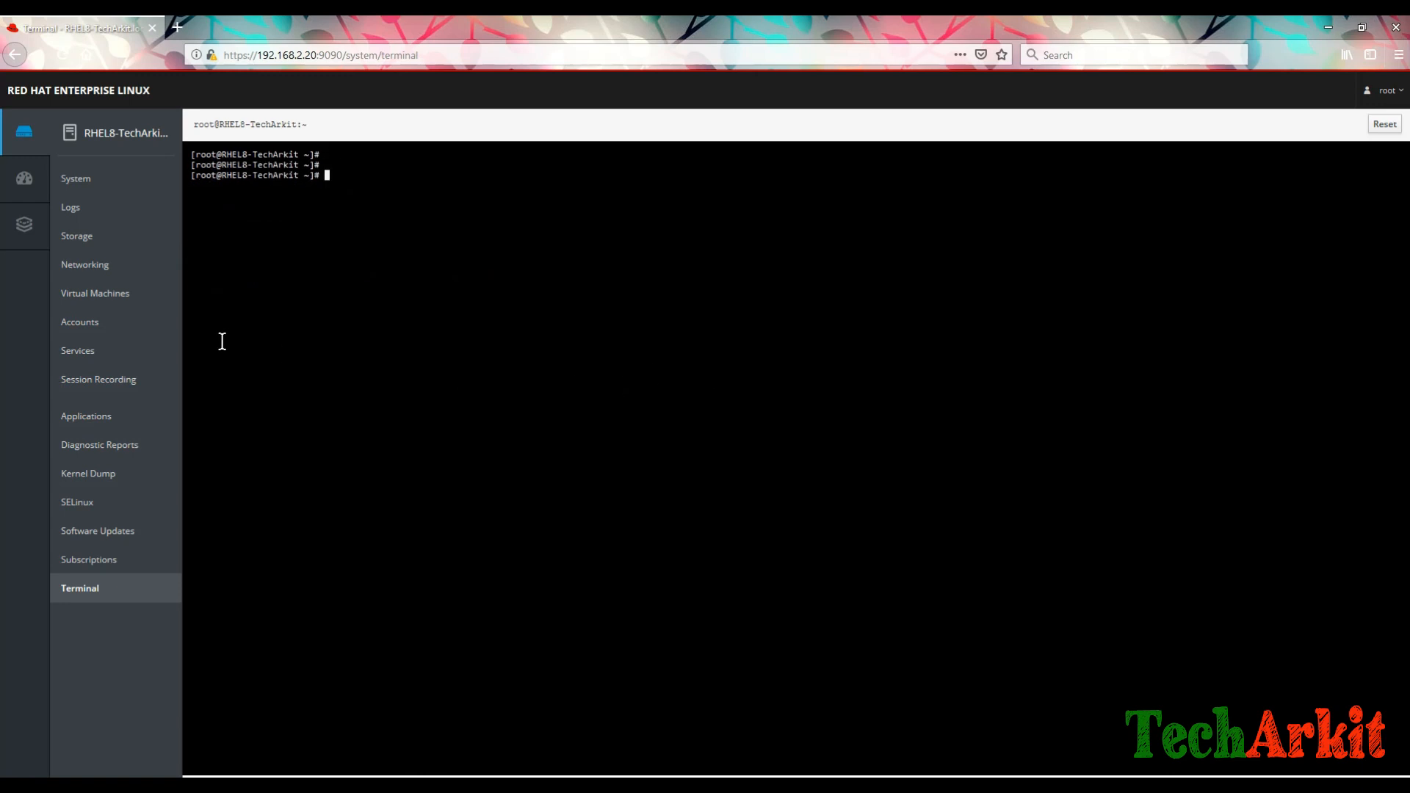
click(22, 182)
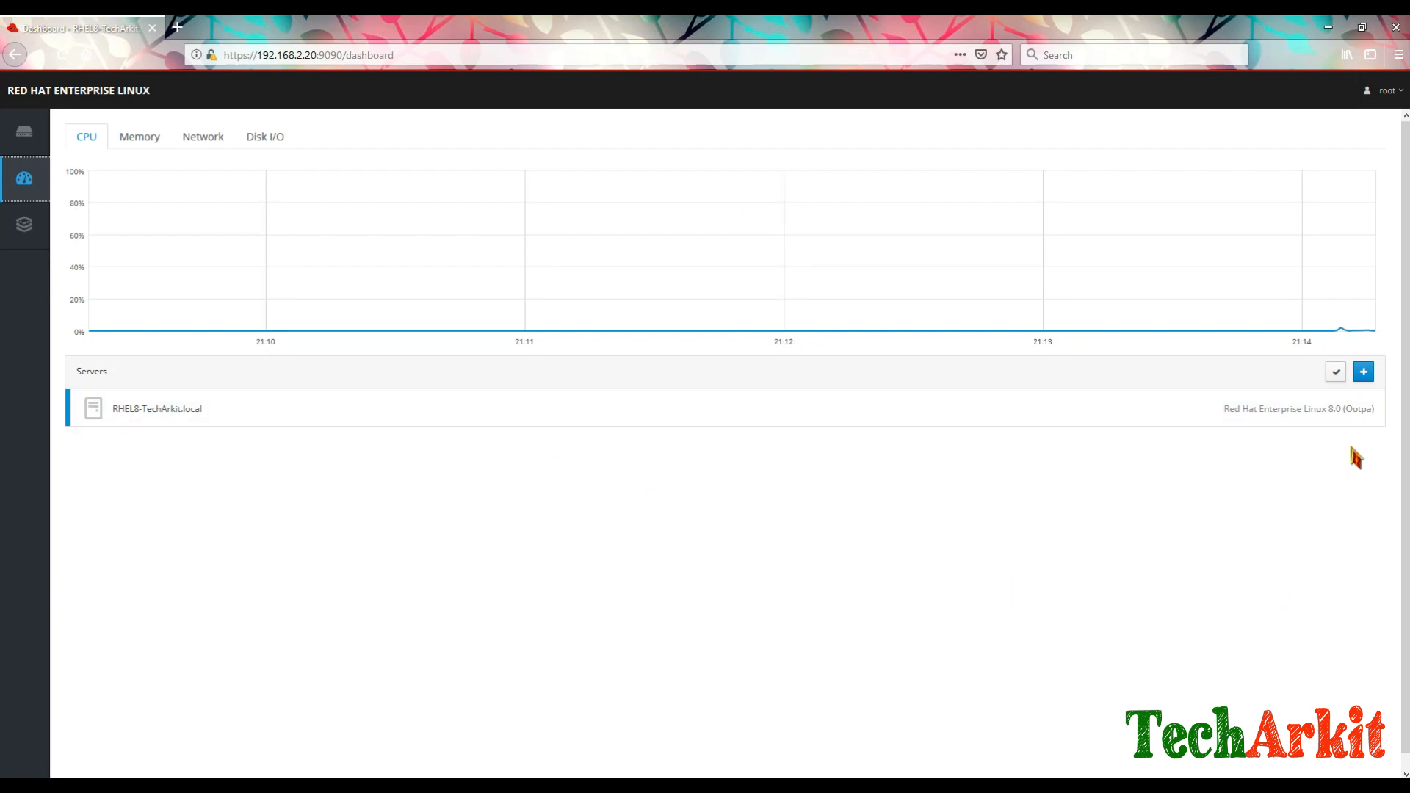
Step: Add a new server with address 192.168.2.20, correcting a mistyped 10. entry
click(1363, 372)
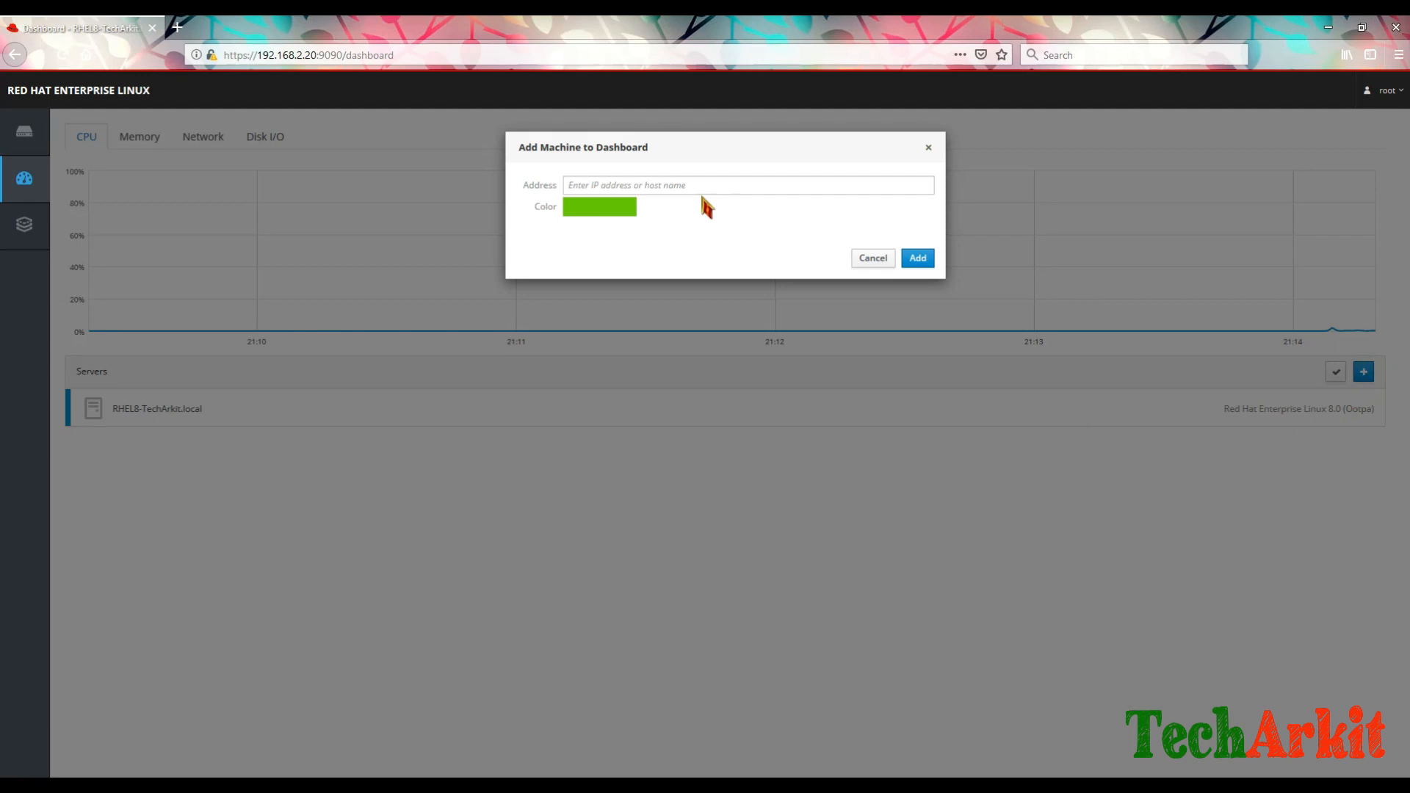
click(661, 186)
text(10.)
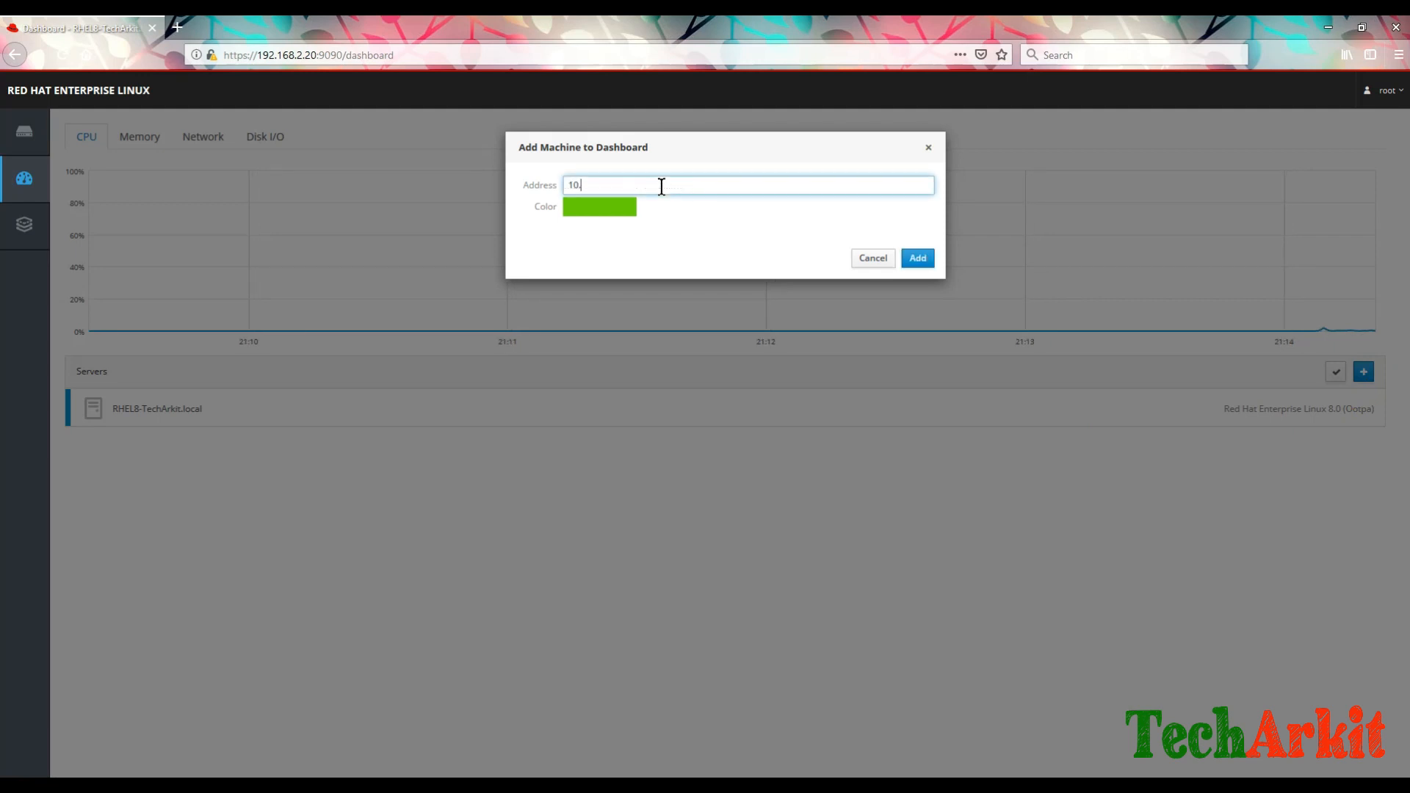
key(BackSpace)
key(BackSpace)
key(BackSpace)
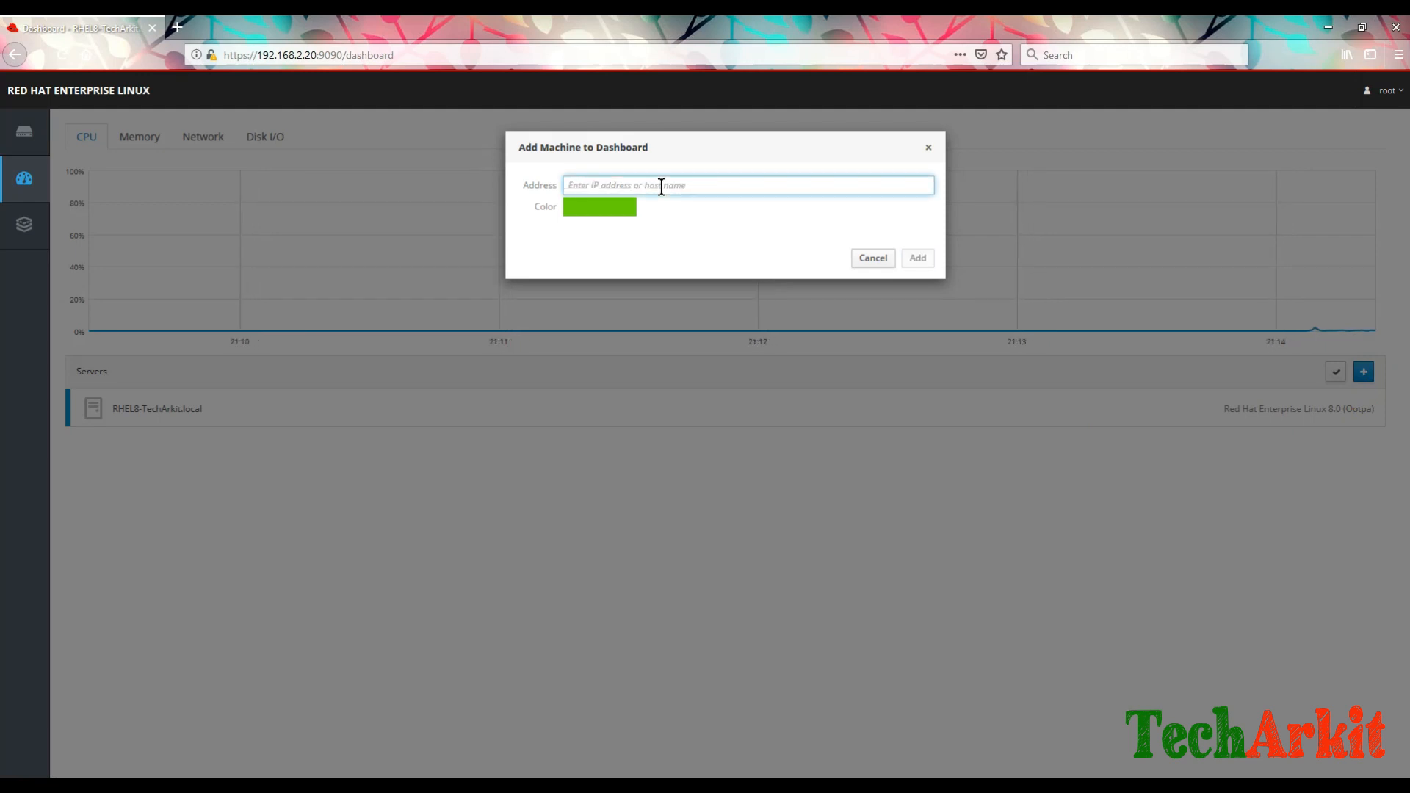
text(192.168.2)
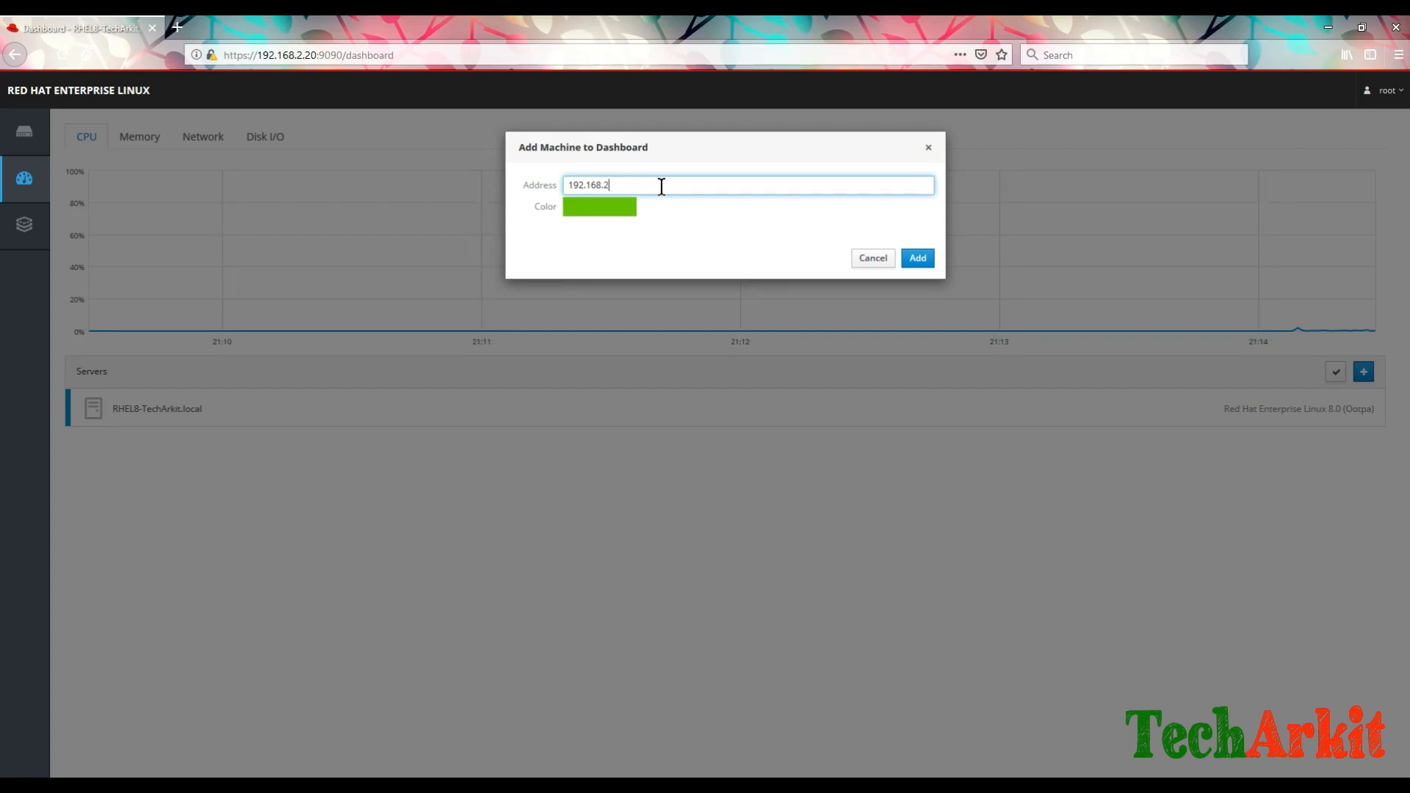
text(.)
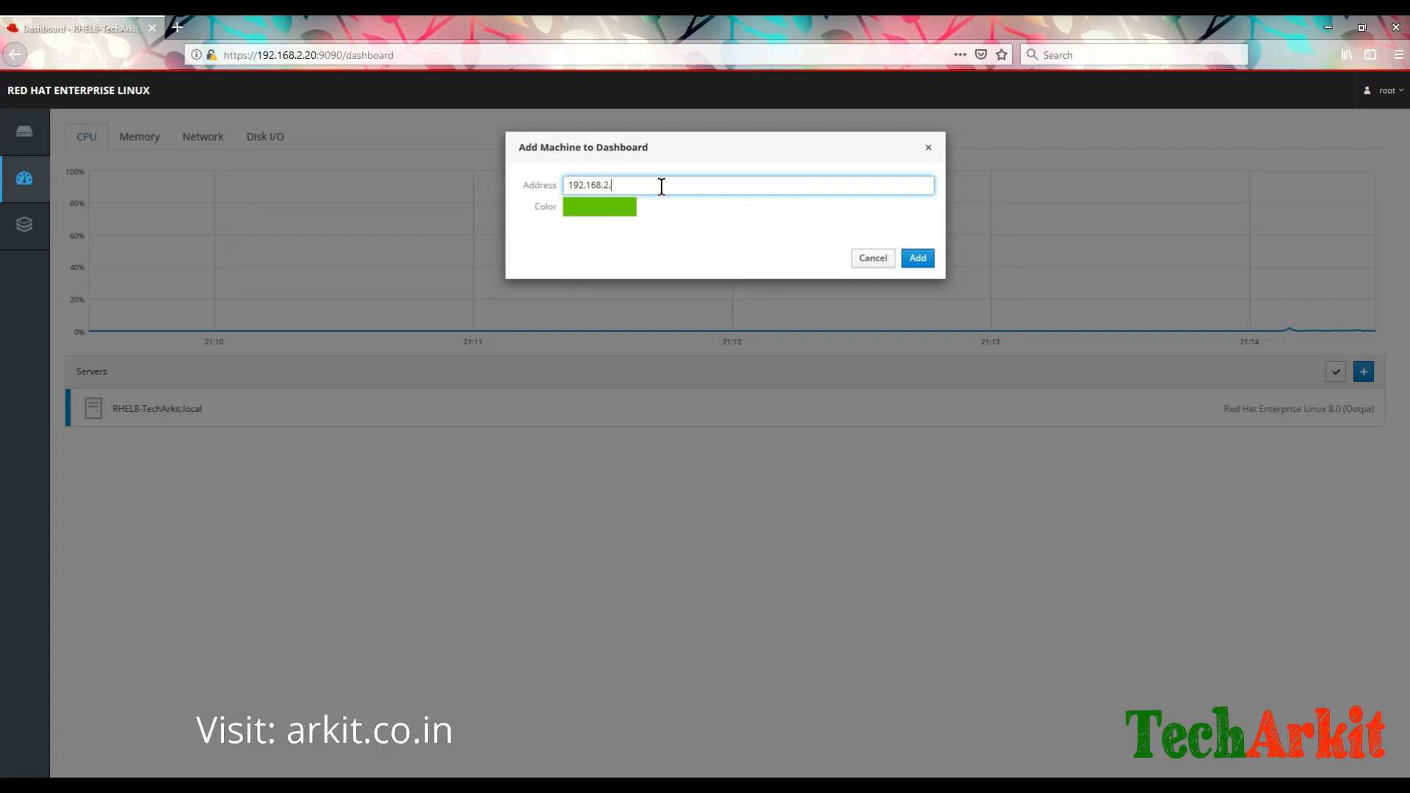
text(20)
click(917, 258)
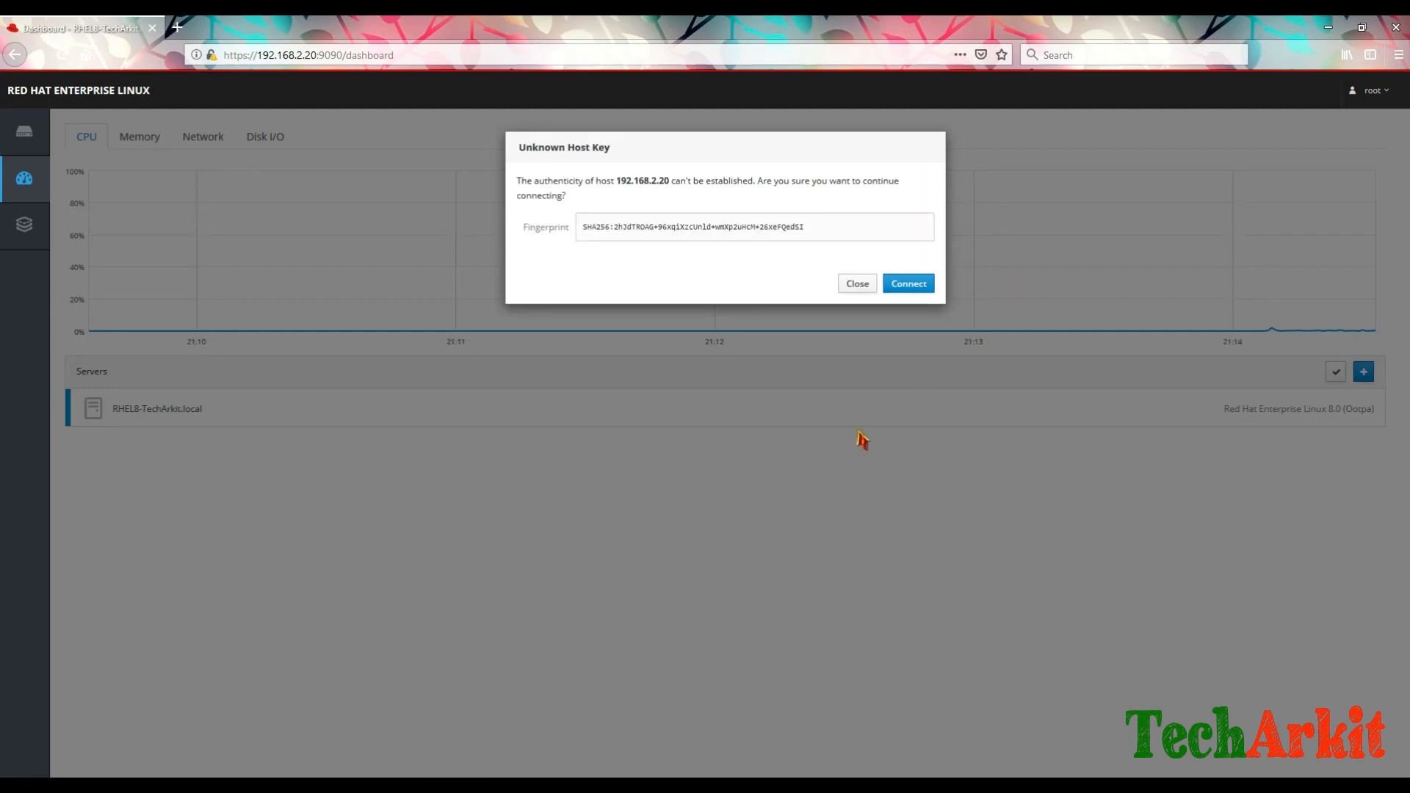
Step: Accept the unknown host key and log in to 192.168.2.20 with the root password
click(893, 285)
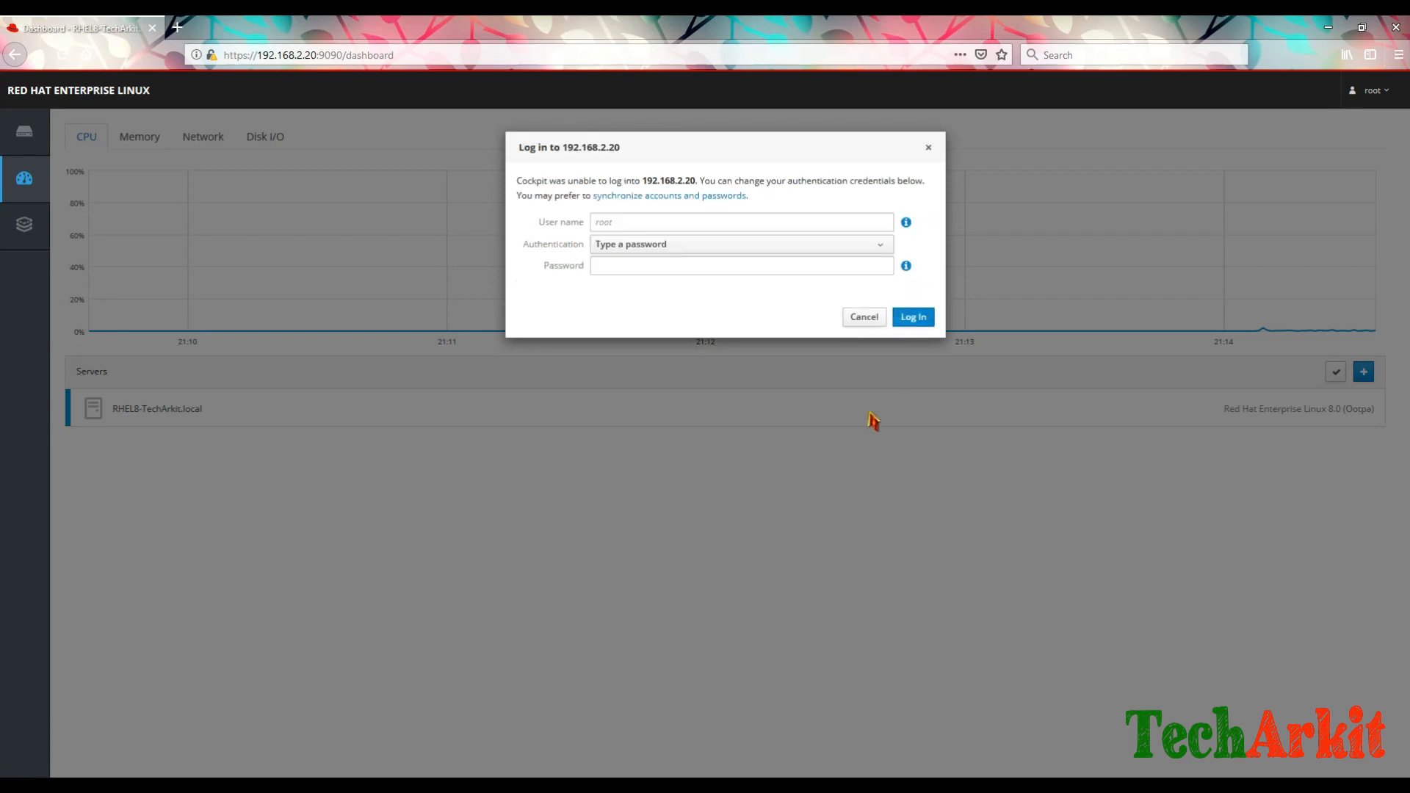
click(636, 273)
text(redhat)
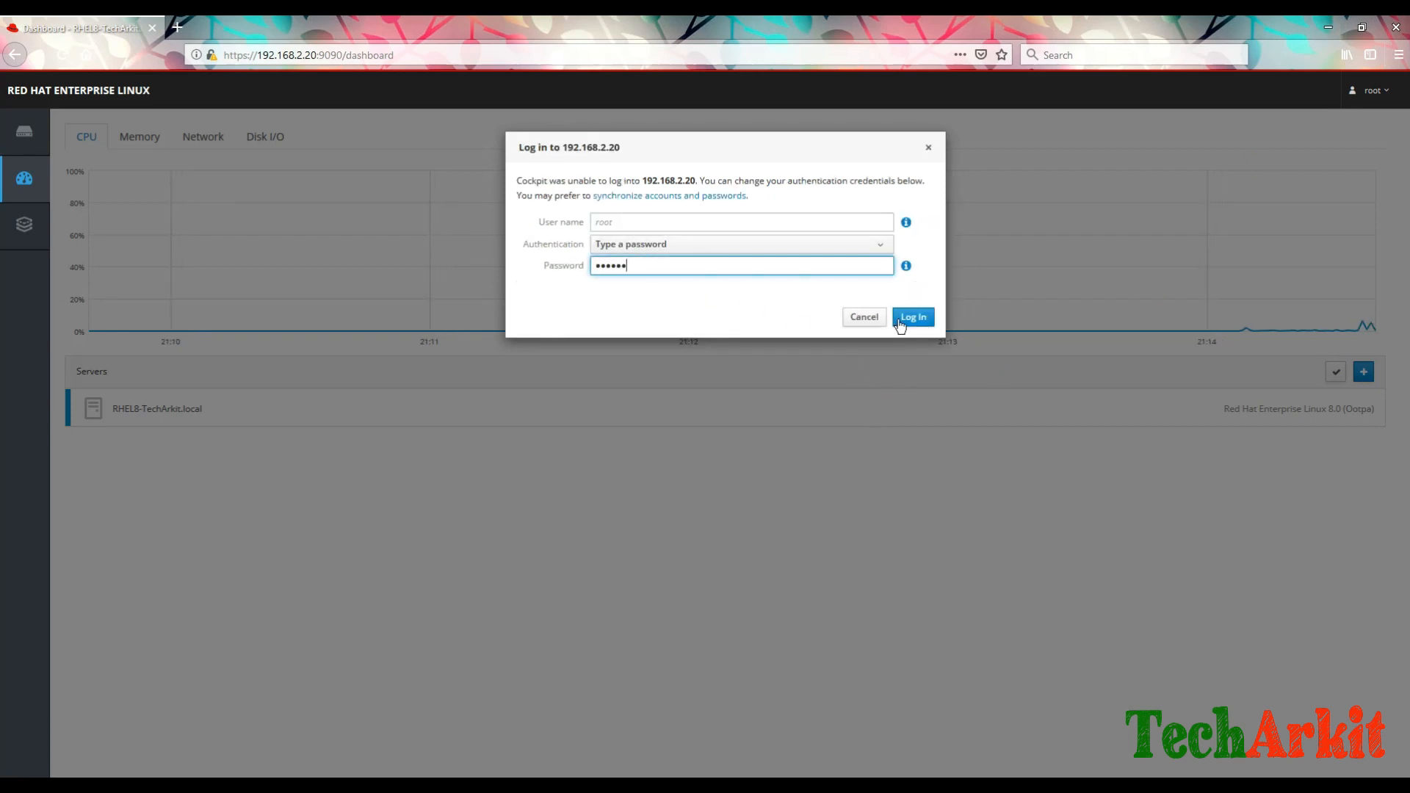
click(900, 321)
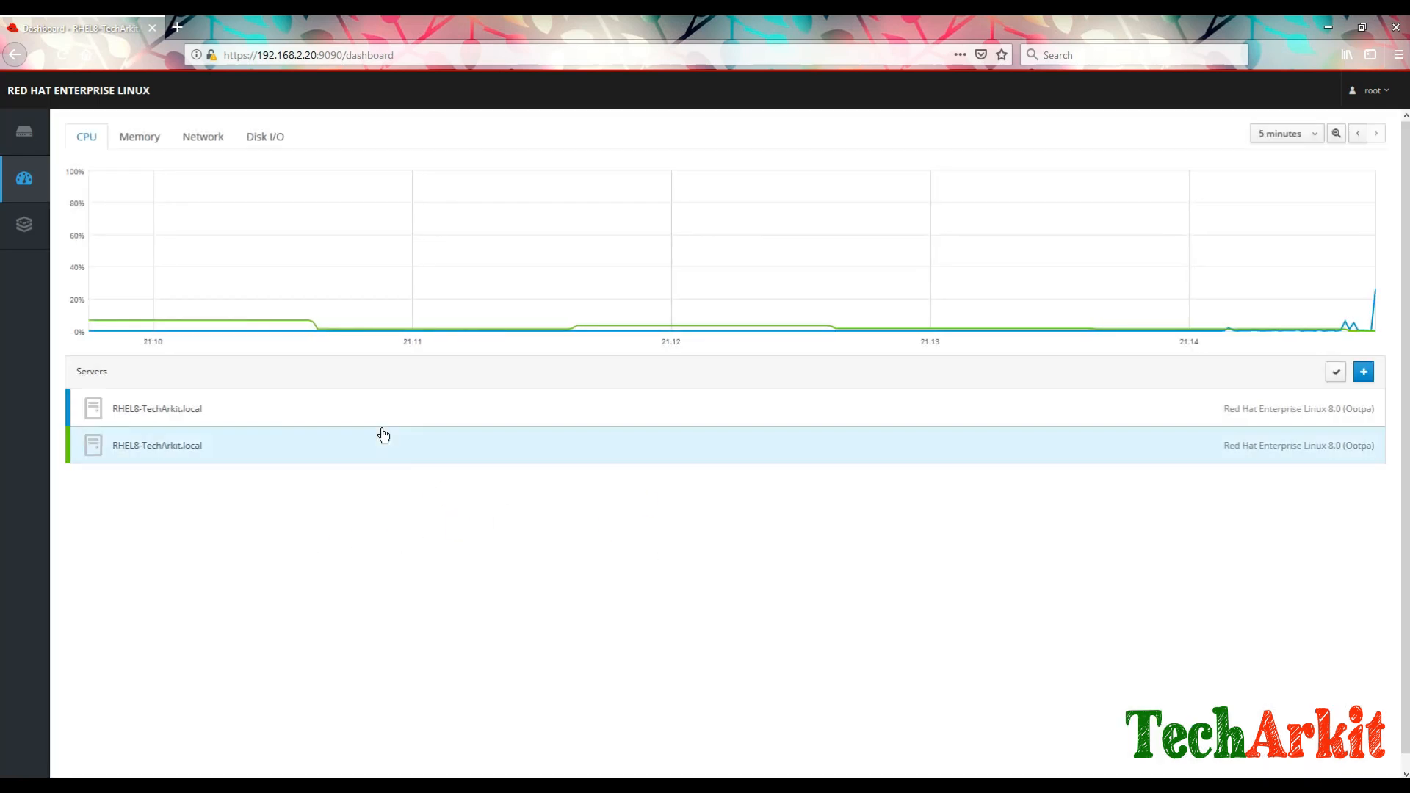
Step: View each listed server's system overview, returning to the Dashboard after each
click(371, 409)
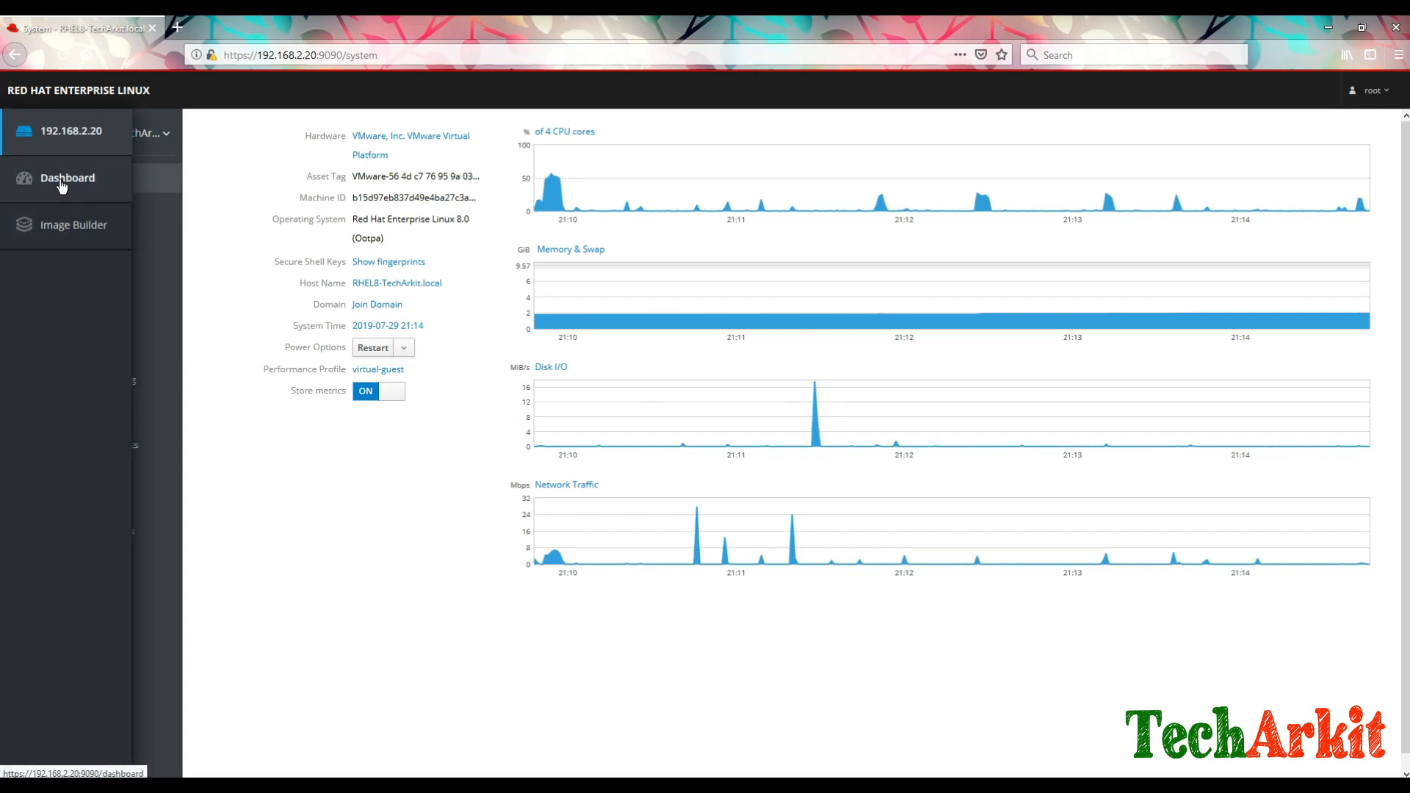
click(62, 184)
click(198, 449)
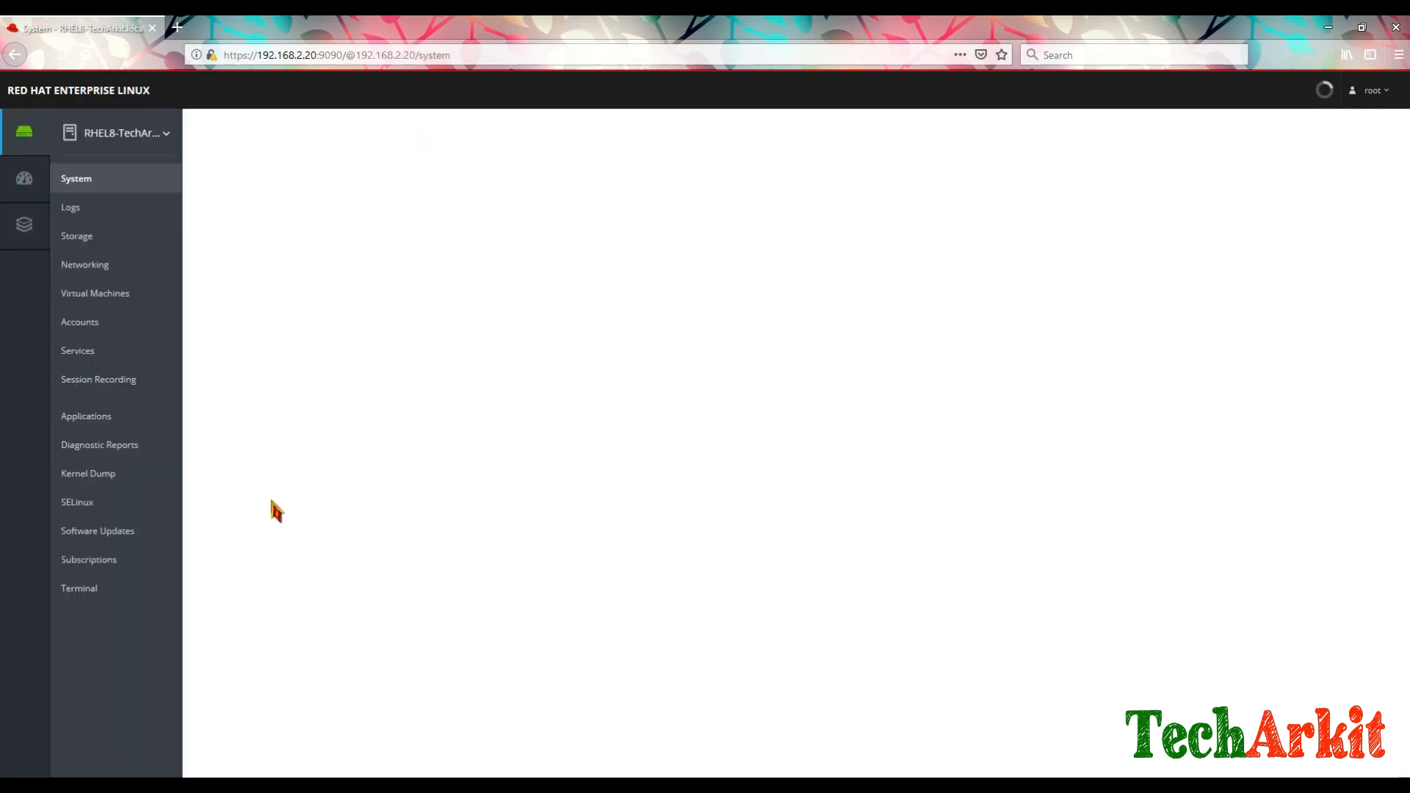
click(25, 183)
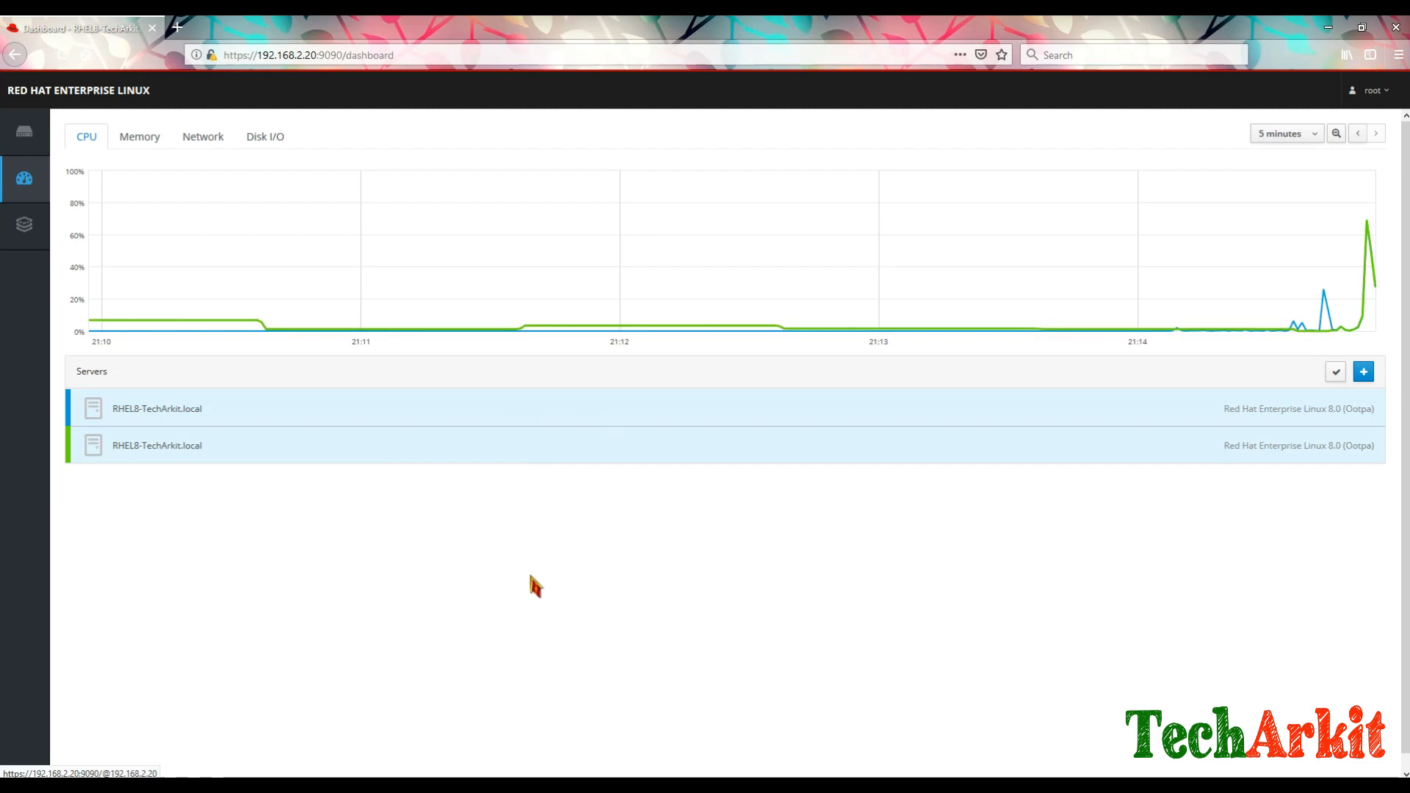
click(229, 445)
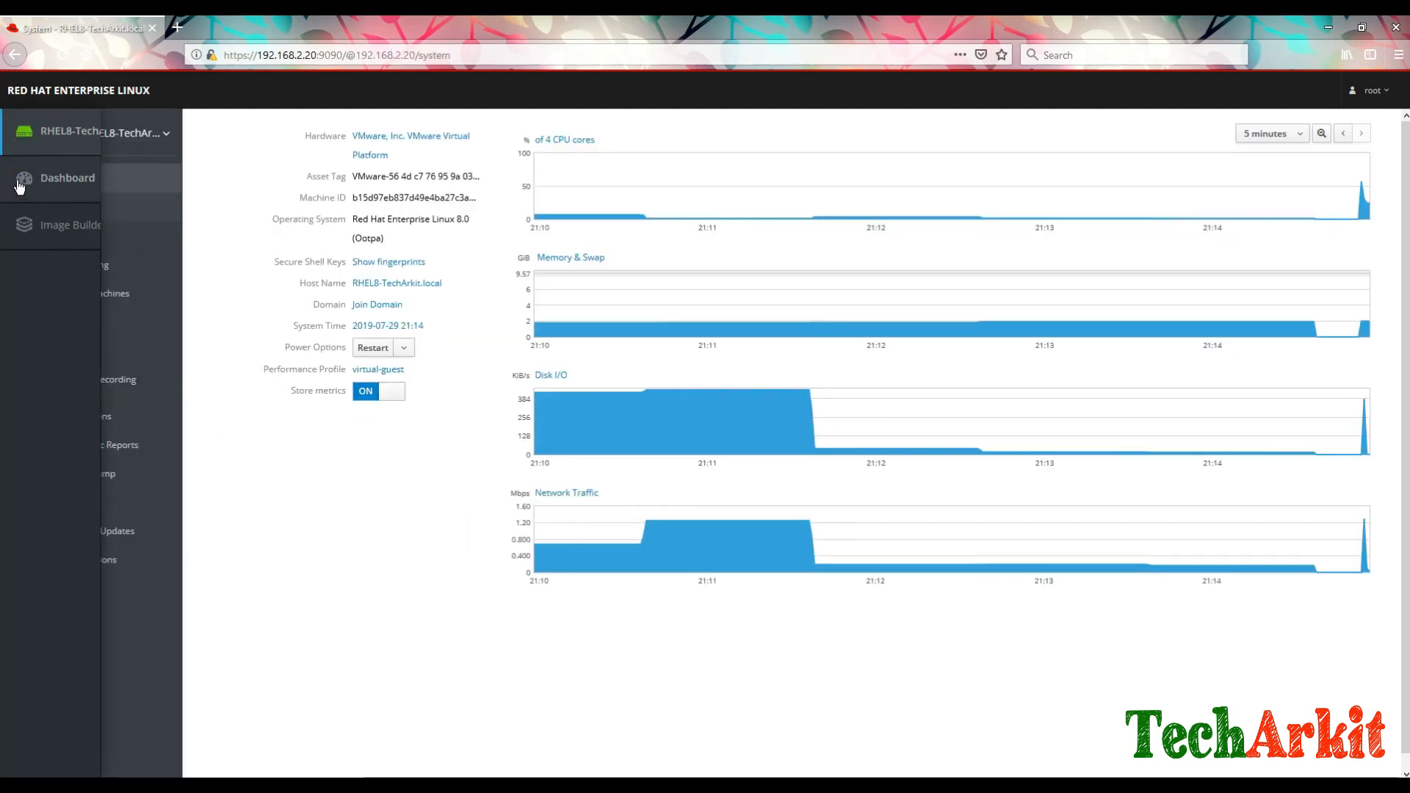
click(25, 179)
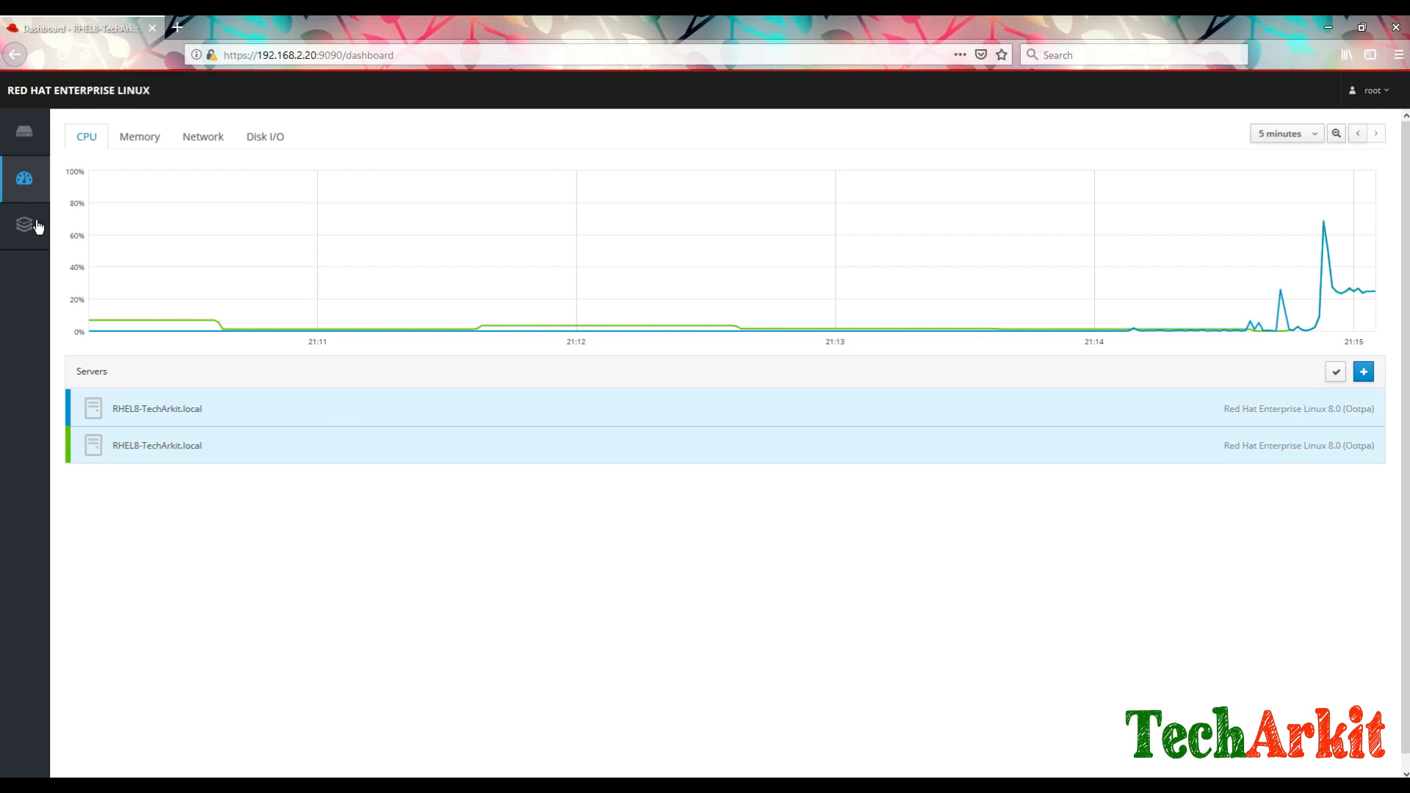
Step: Compare Memory, Network and Disk I/O graphs, try Image Builder, then view 192.168.2.20's overview
mouse_move(32, 230)
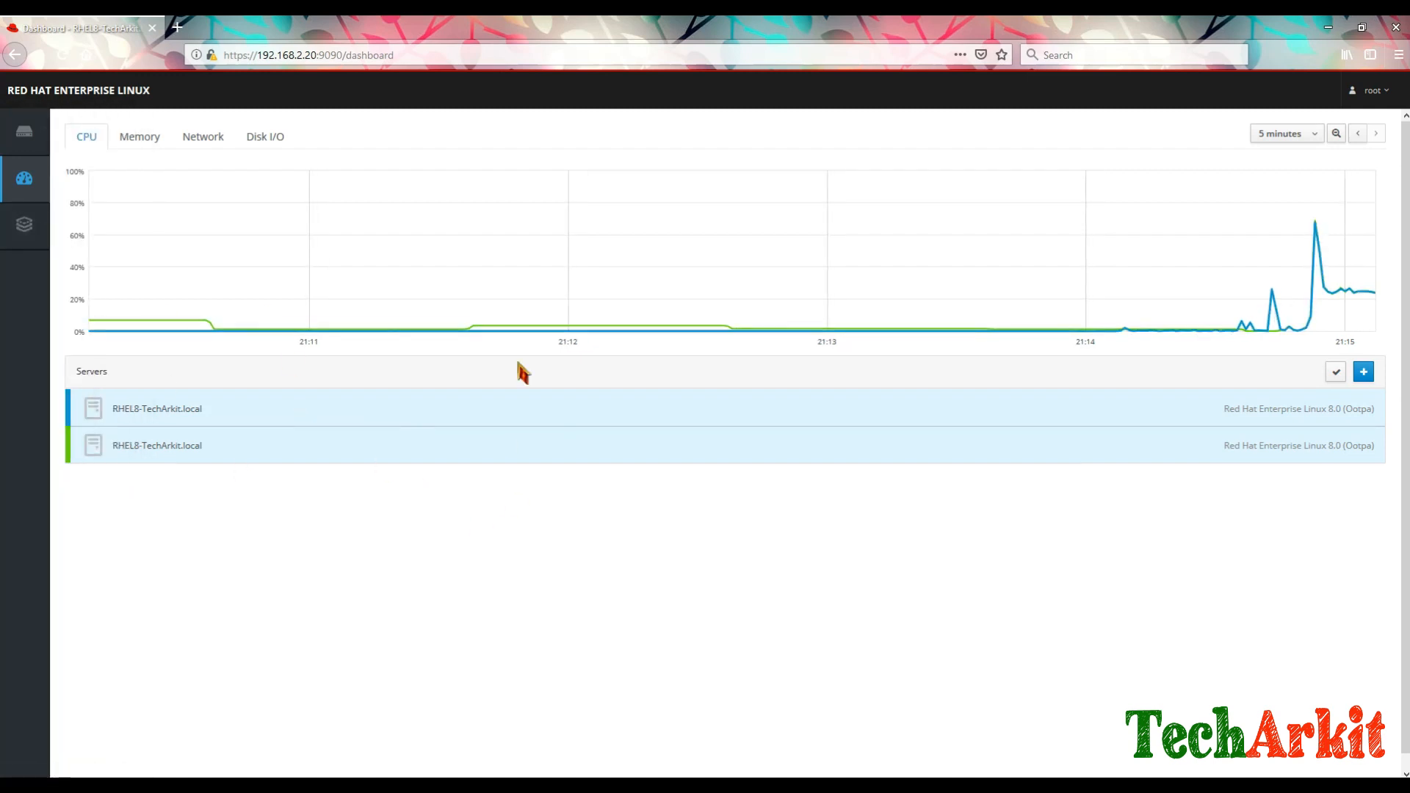
click(140, 136)
click(203, 139)
click(268, 145)
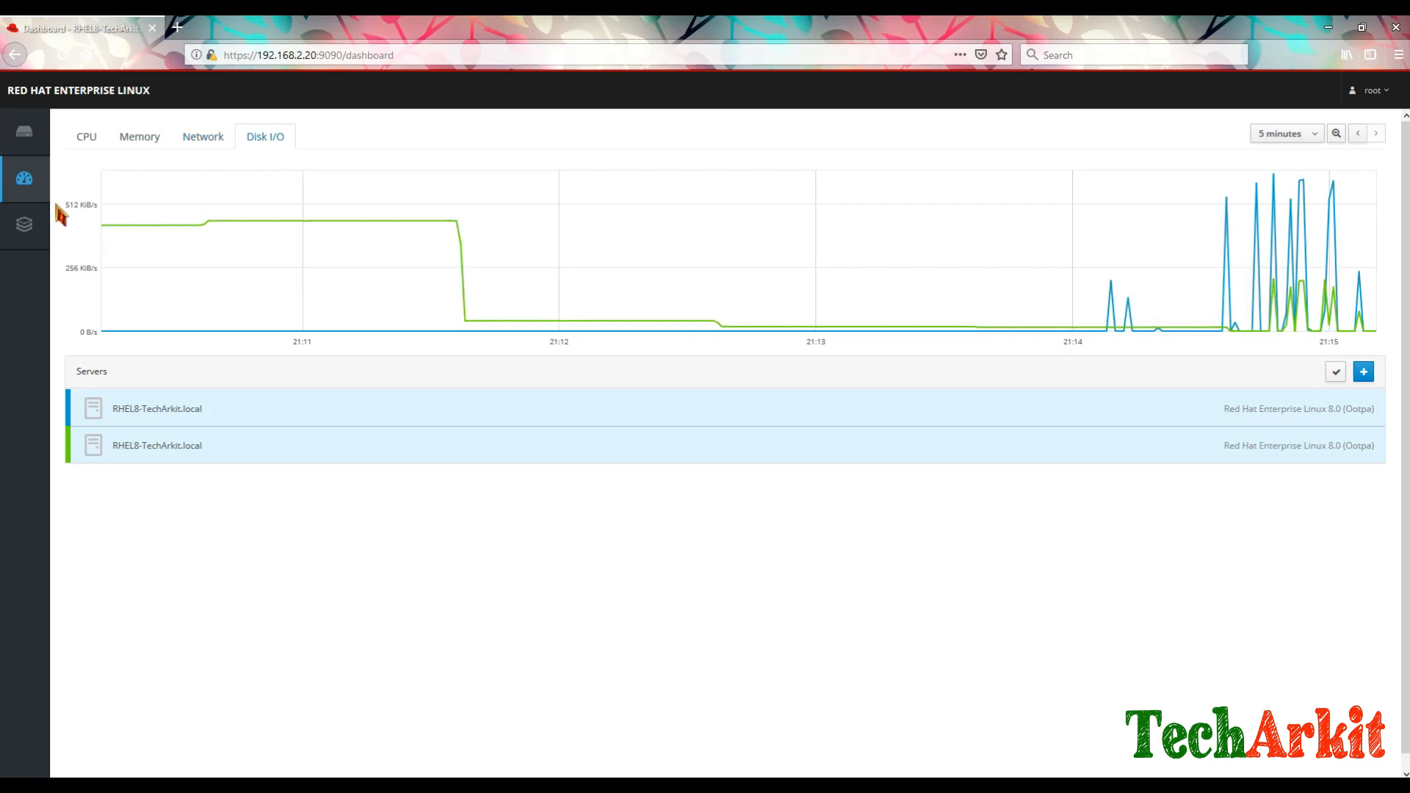
click(22, 226)
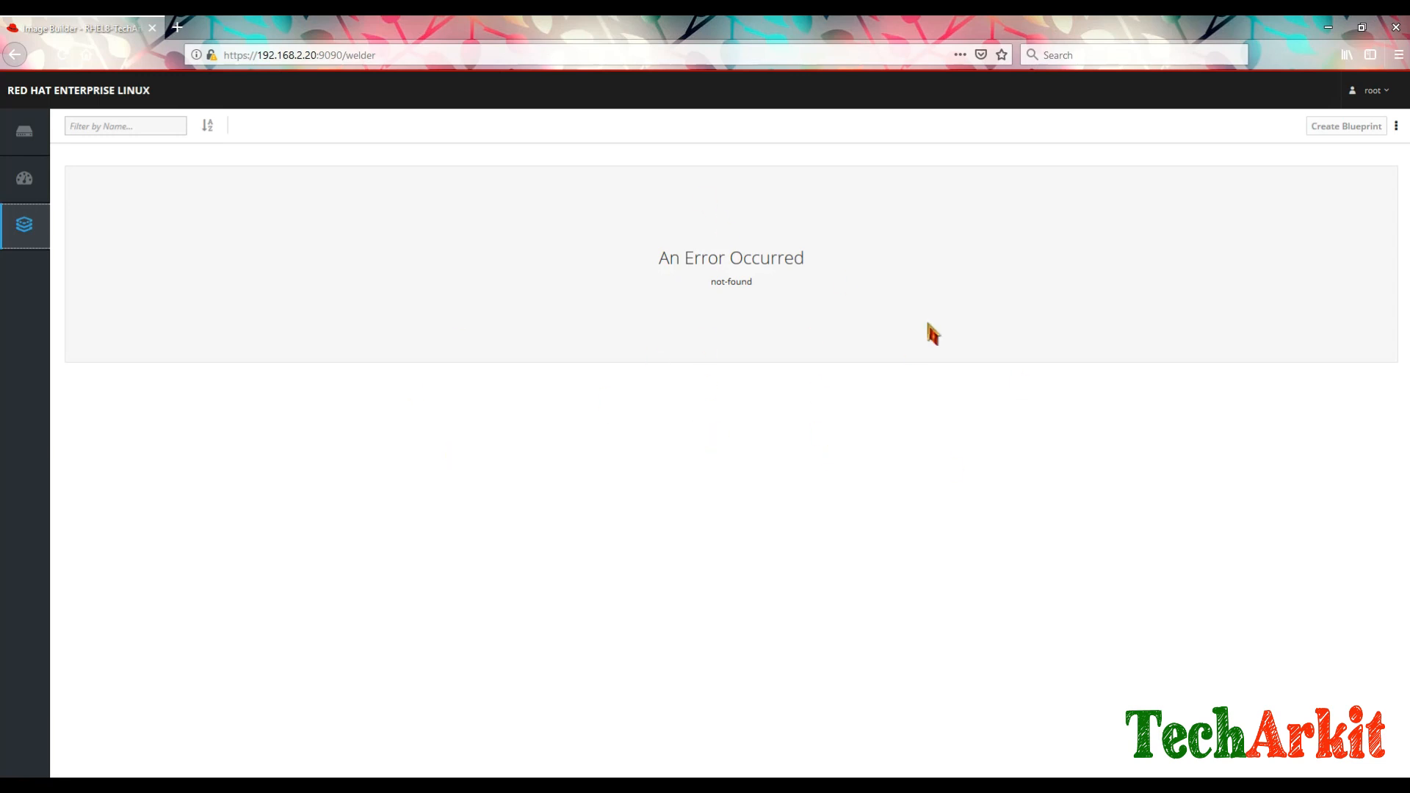
click(25, 140)
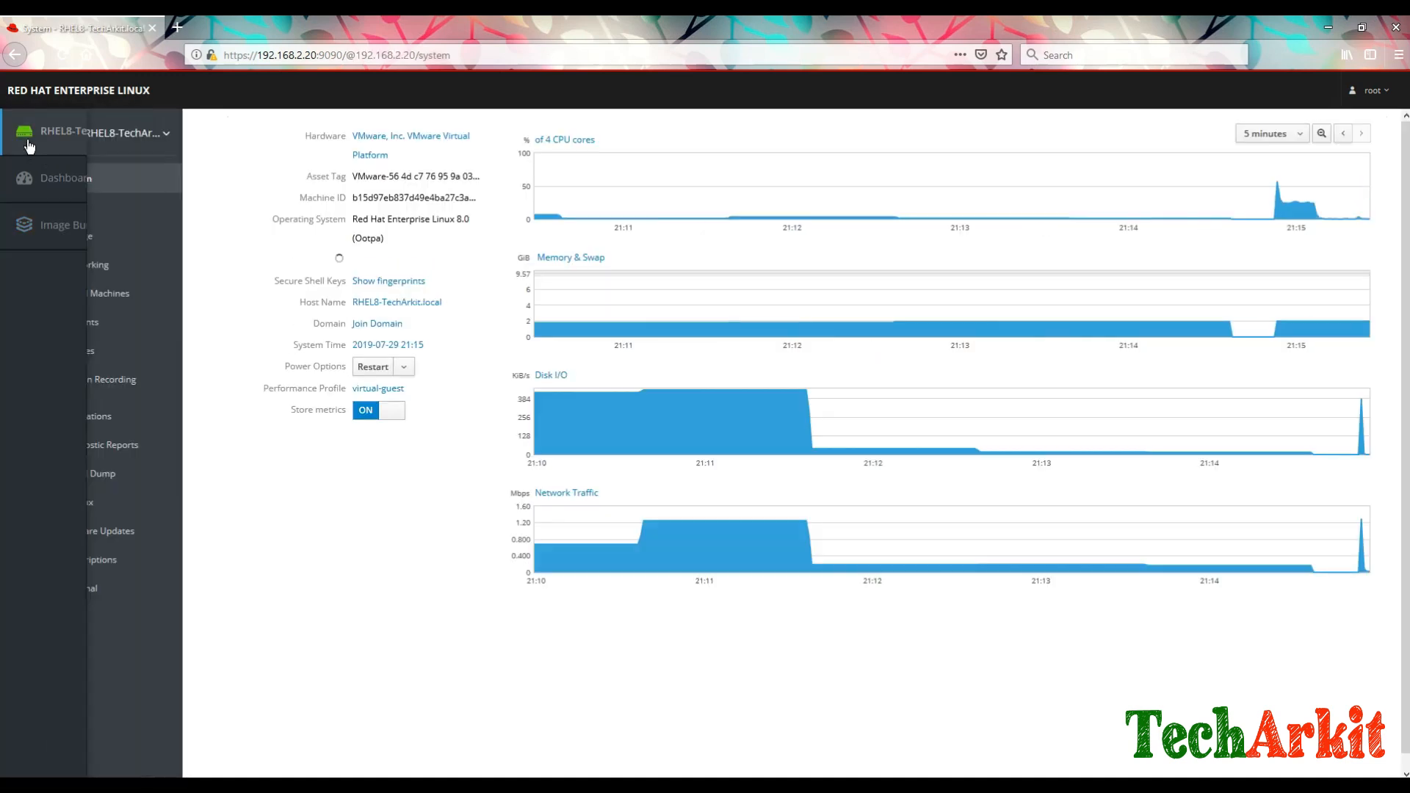